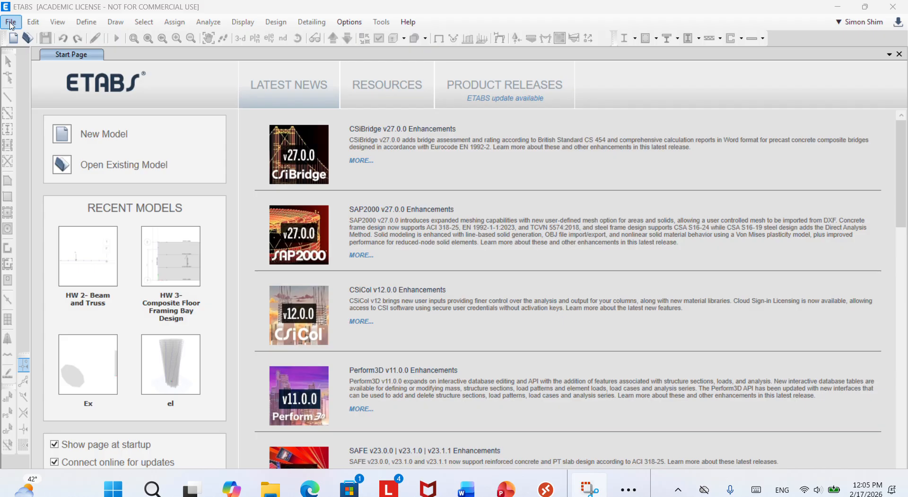
Create a new model with the saved user default settings and the Blank template.
click(11, 22)
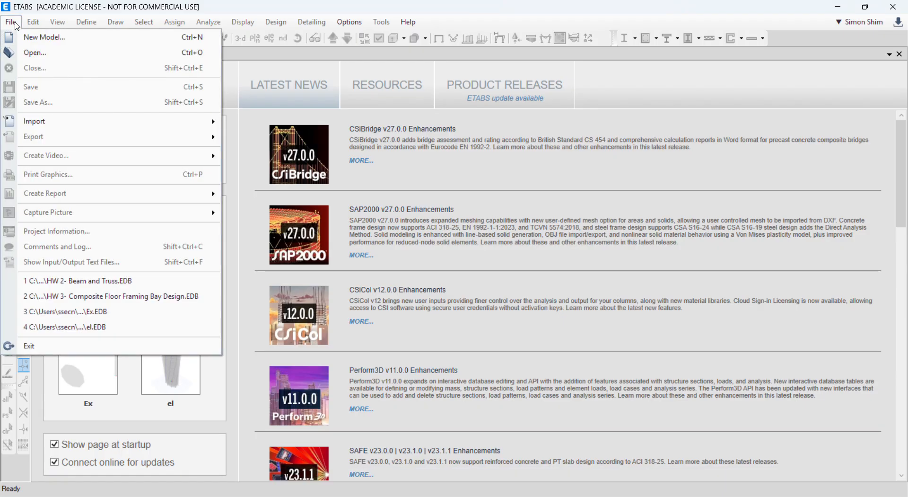
click(42, 38)
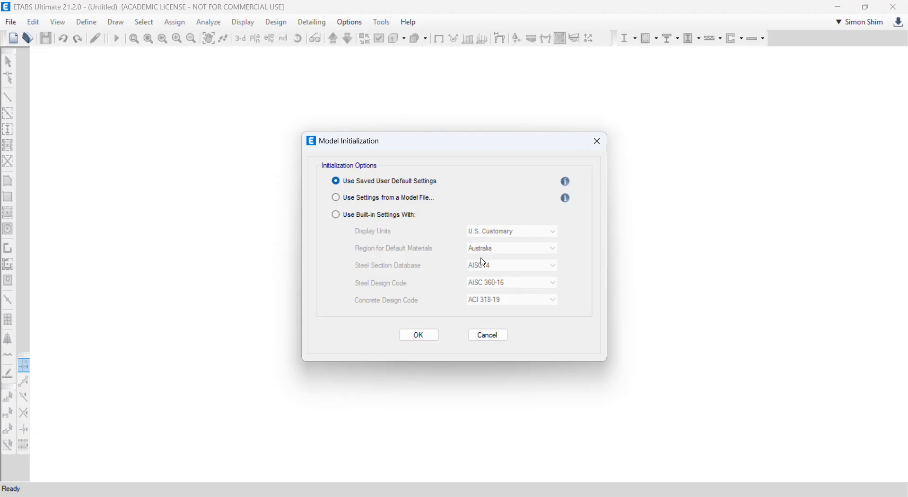
click(411, 339)
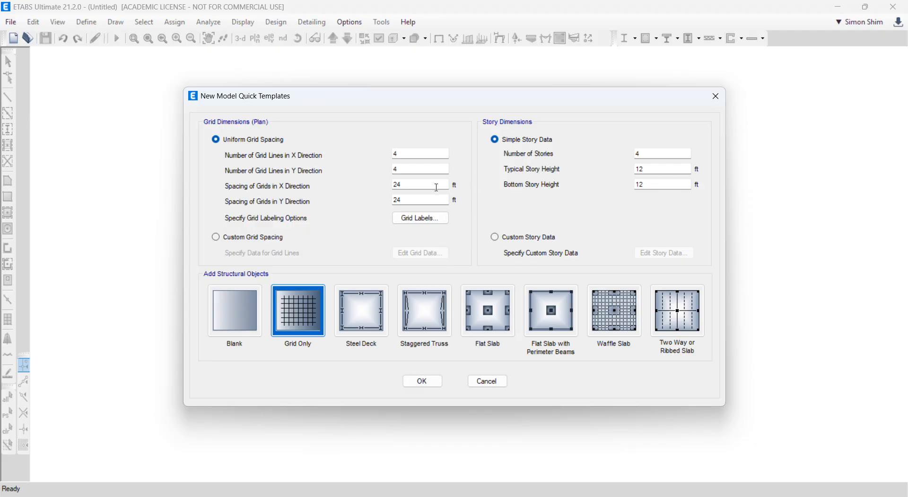
click(218, 331)
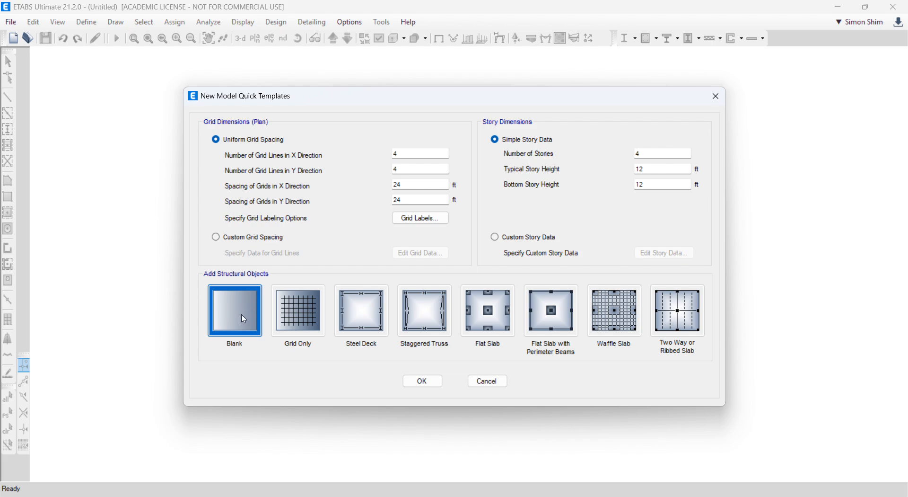
click(432, 384)
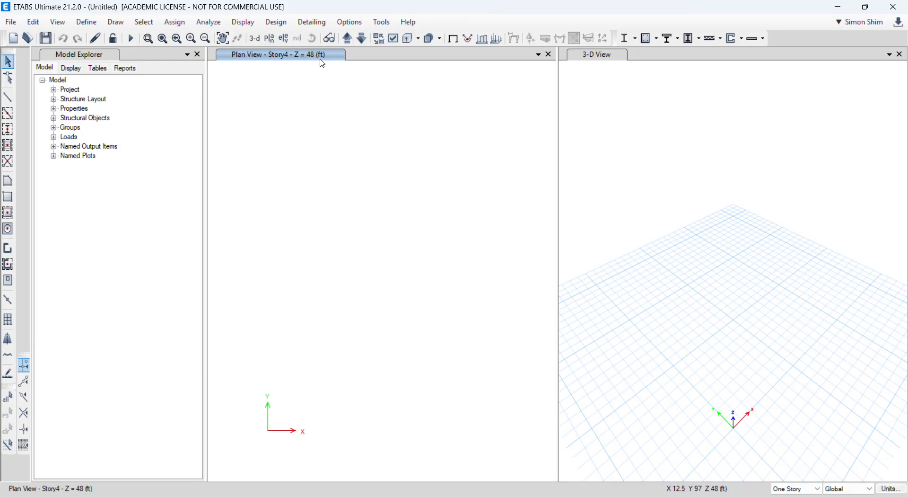
In the story data, set the heights of Story1, Story2, Story3 and Story4 to 15 ft each.
click(37, 24)
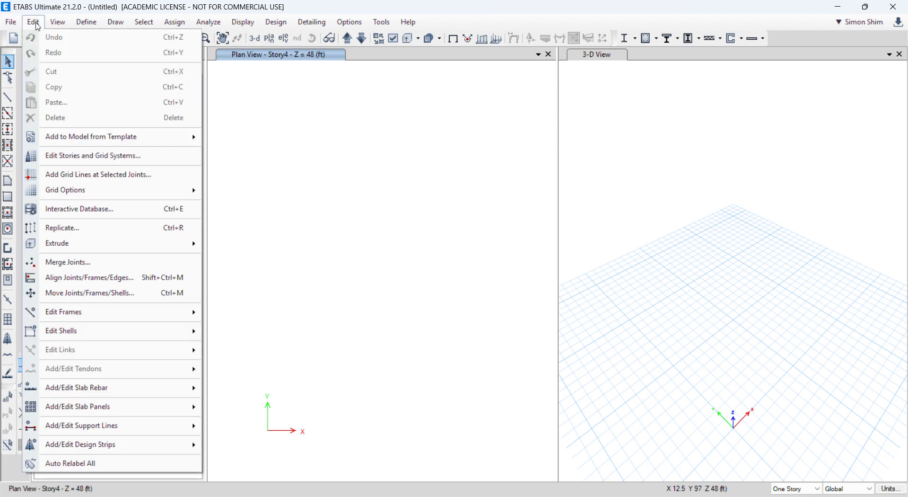
mouse_move(75, 145)
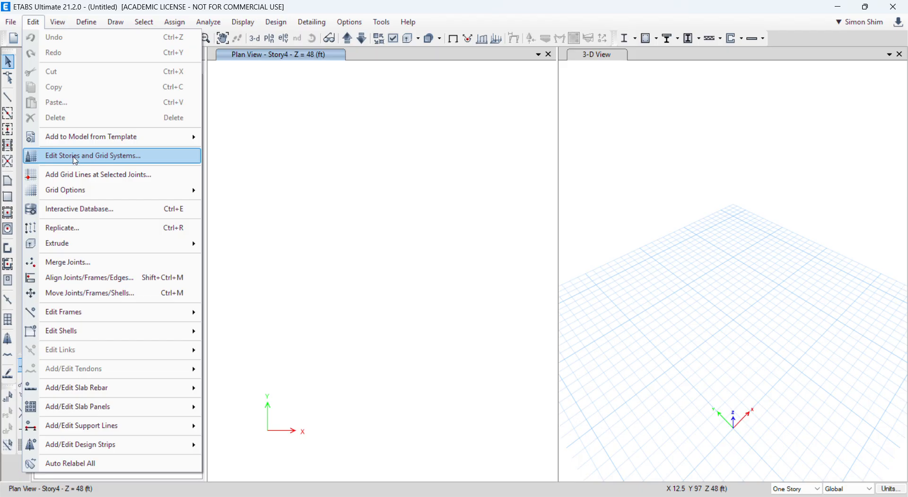
click(130, 161)
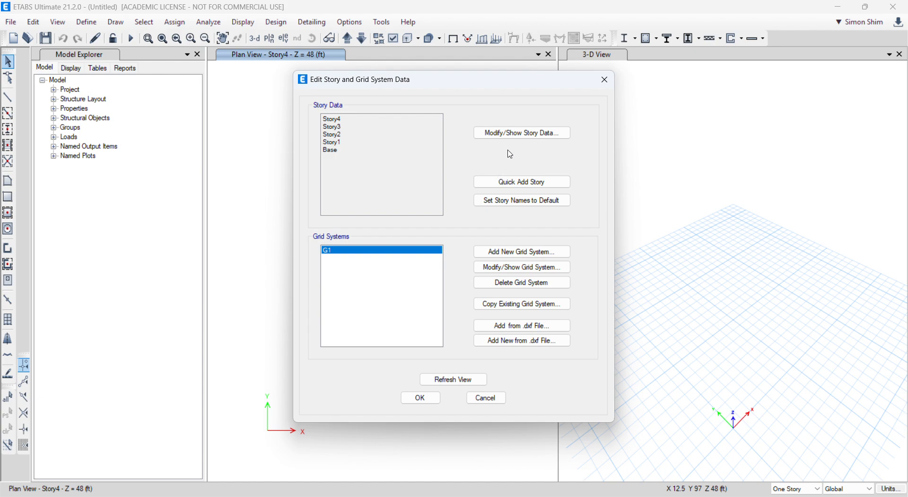
drag(512, 88, 581, 99)
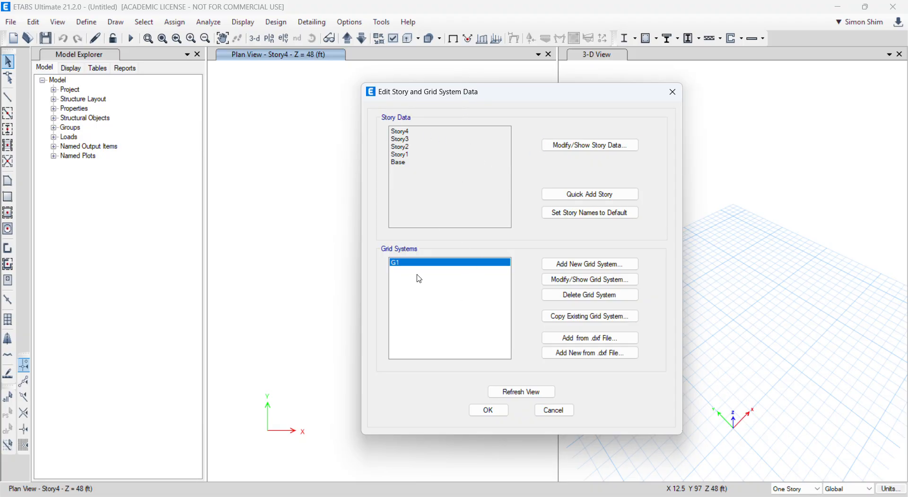
click(592, 147)
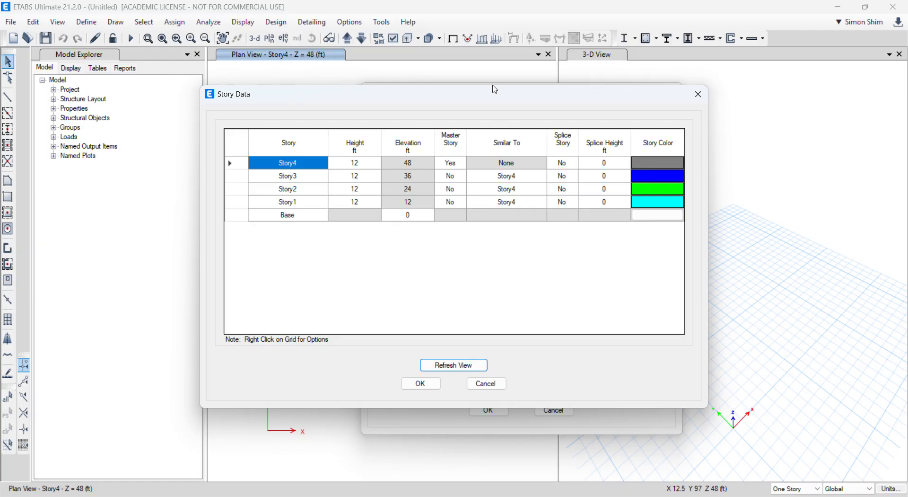
click(362, 203)
text(15)
click(372, 189)
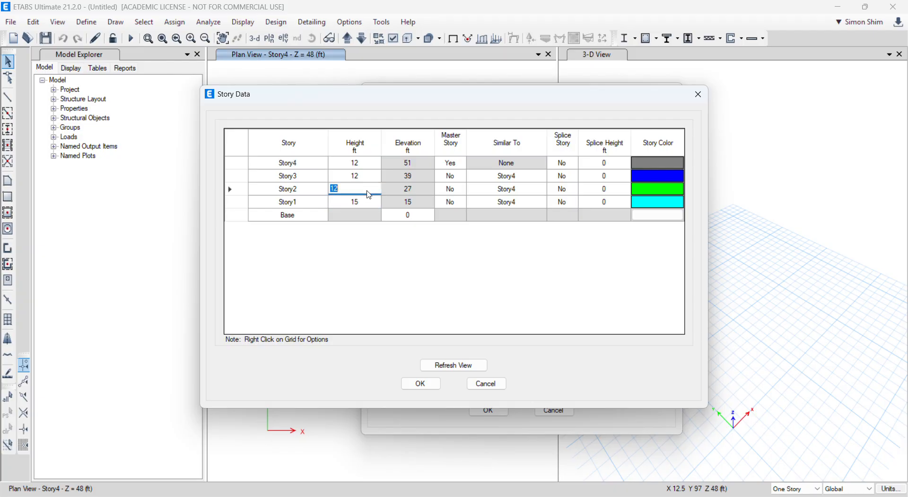
text(15)
click(371, 176)
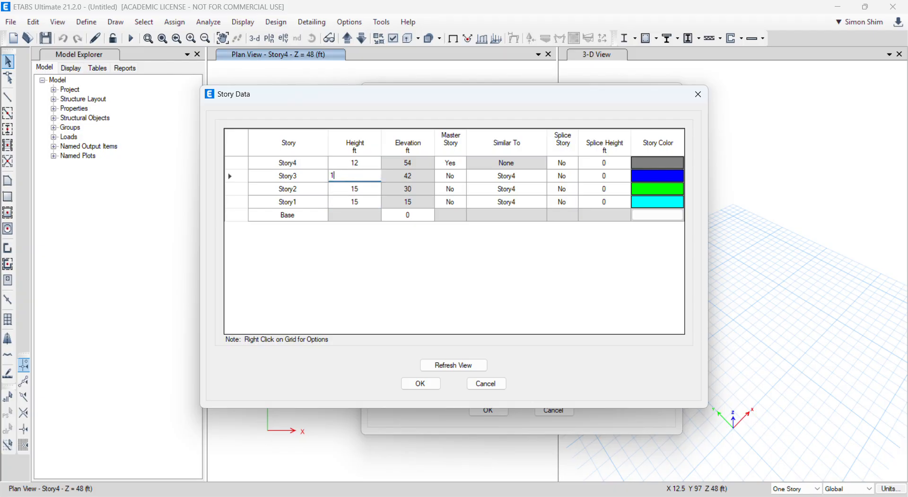
text(15)
click(379, 162)
text(15)
click(386, 228)
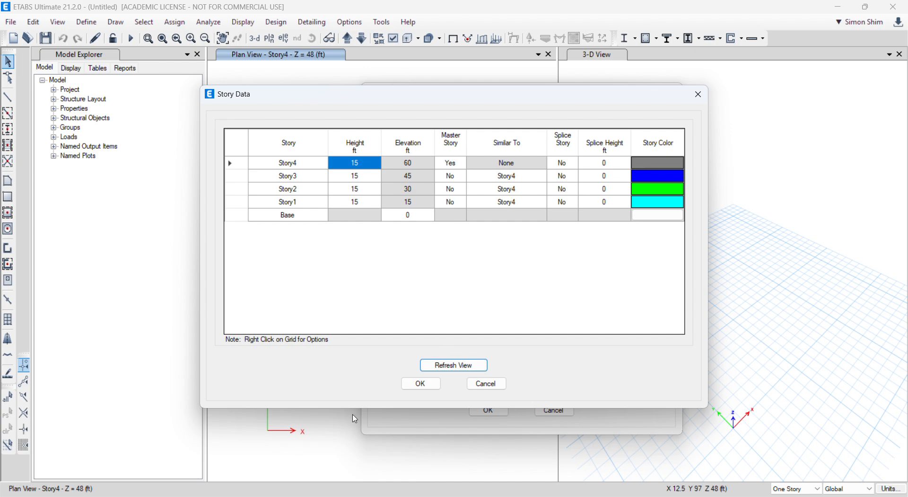
click(415, 389)
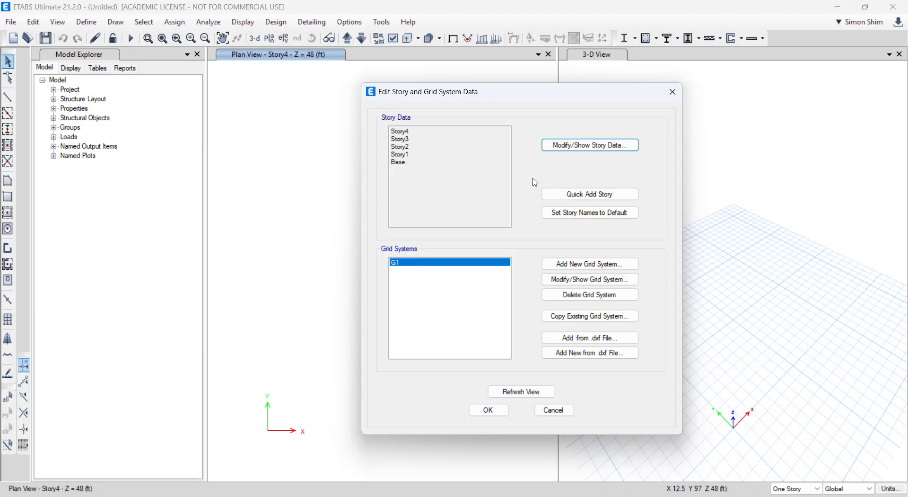
Add new stories on top of the structure up to Story40 and review the resulting story data.
click(596, 195)
click(596, 195)
click(596, 195)
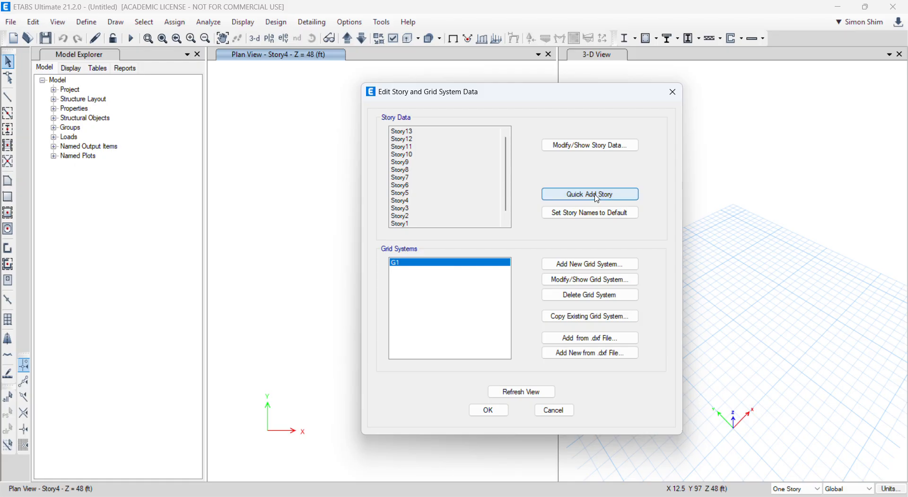
click(596, 195)
click(596, 195)
click(596, 195)
click(596, 195)
click(596, 195)
click(596, 195)
click(596, 195)
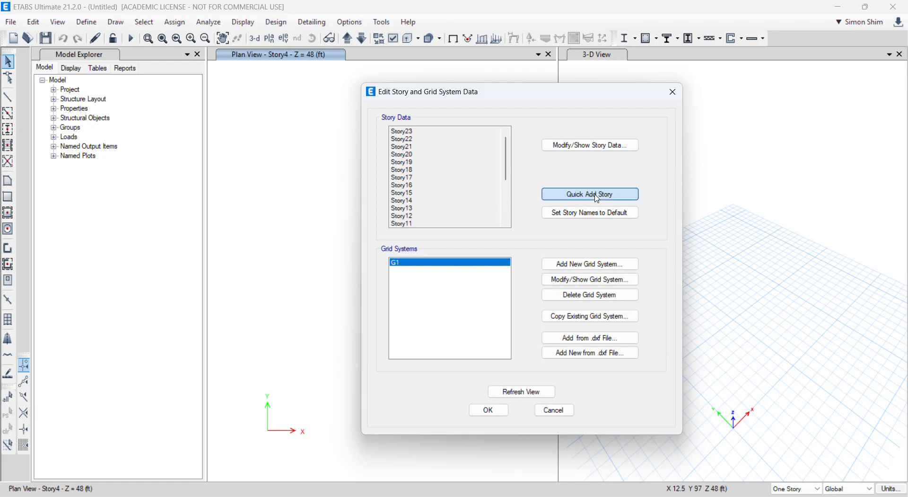
click(596, 194)
click(596, 195)
click(595, 195)
click(596, 195)
click(596, 195)
click(596, 195)
click(595, 195)
click(596, 195)
click(596, 195)
click(596, 195)
click(595, 195)
click(596, 194)
click(596, 195)
click(596, 195)
click(596, 195)
click(595, 195)
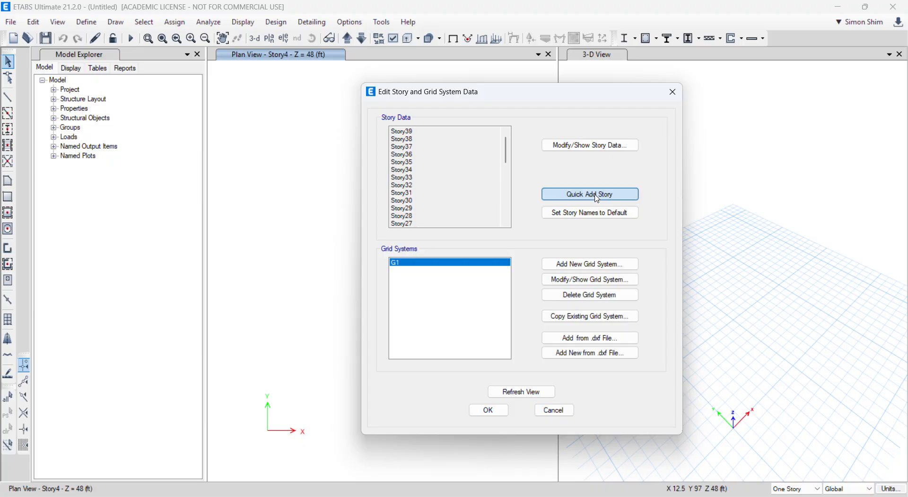
click(595, 194)
click(596, 195)
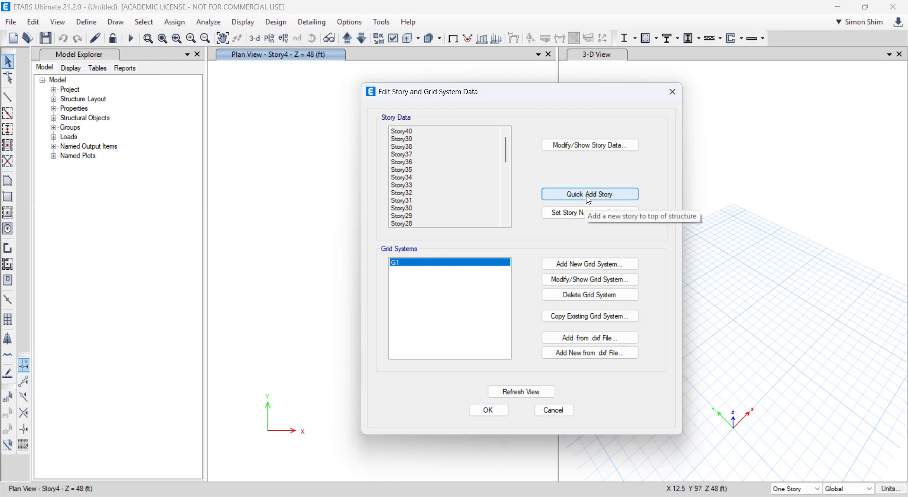
click(603, 150)
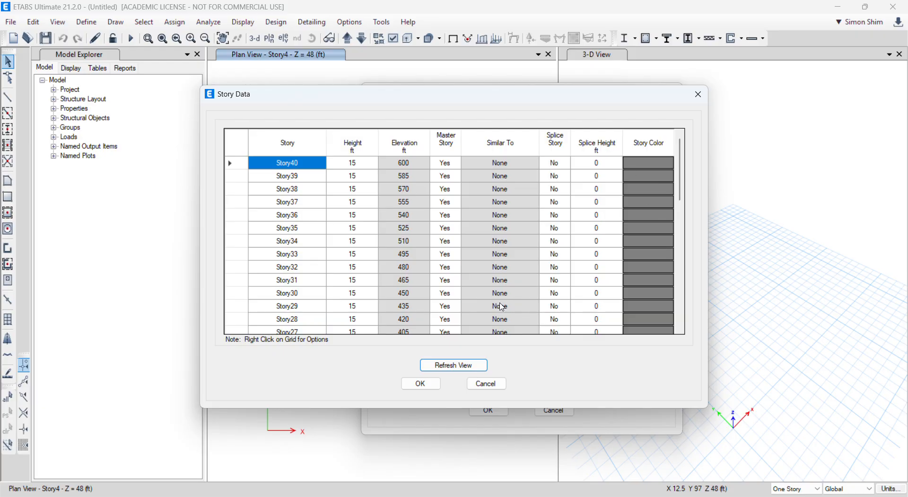
click(421, 384)
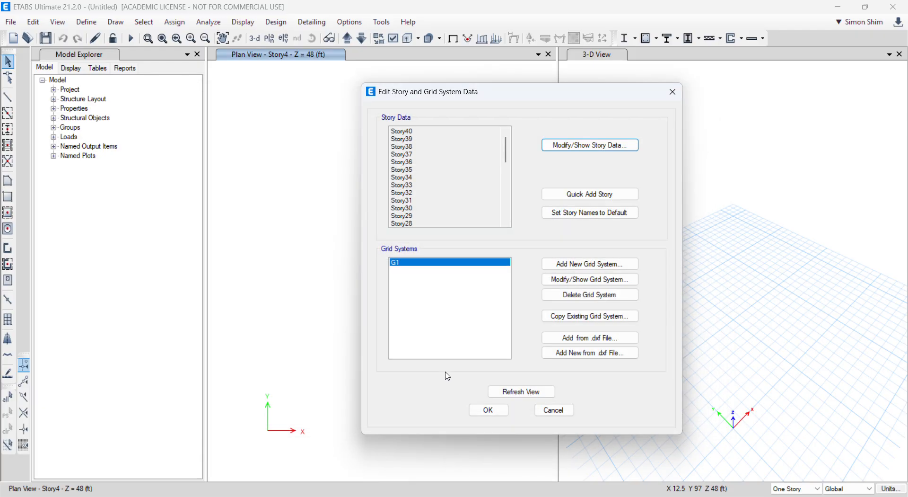
In grid system G1, add two X grid lines at ordinates 0 and 30 ft.
mouse_move(463, 495)
click(569, 282)
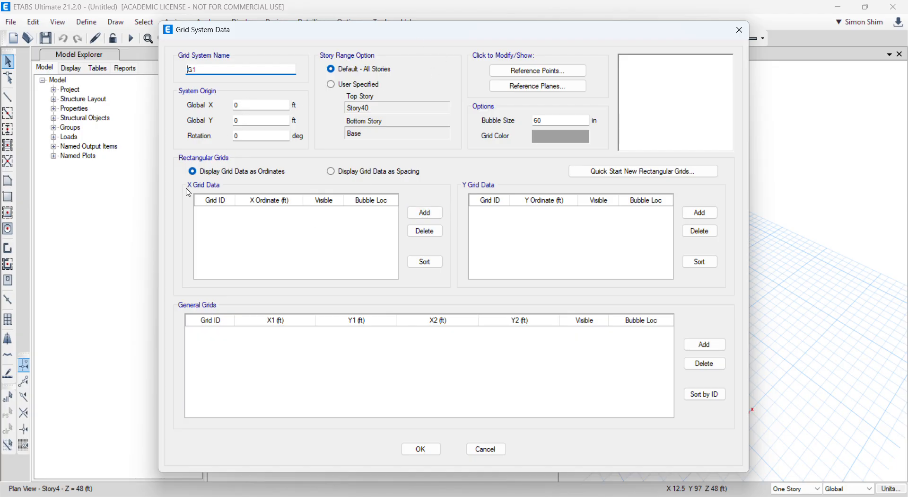
click(426, 212)
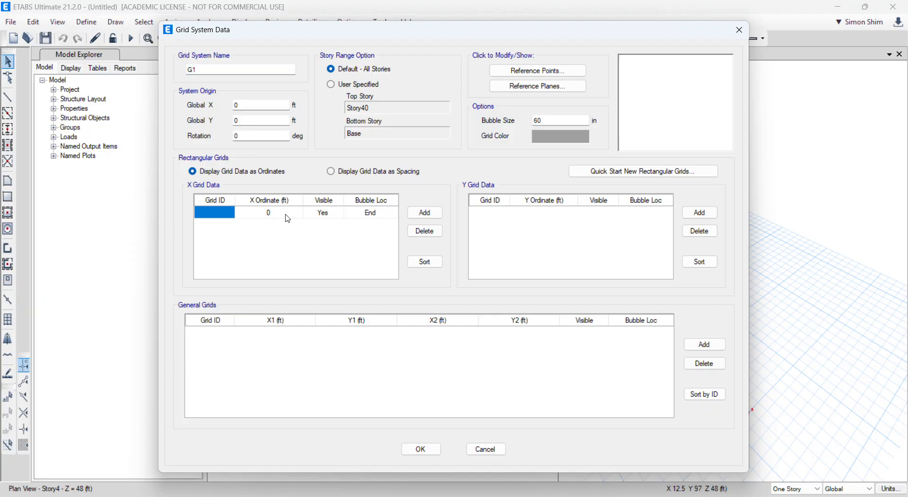
click(425, 213)
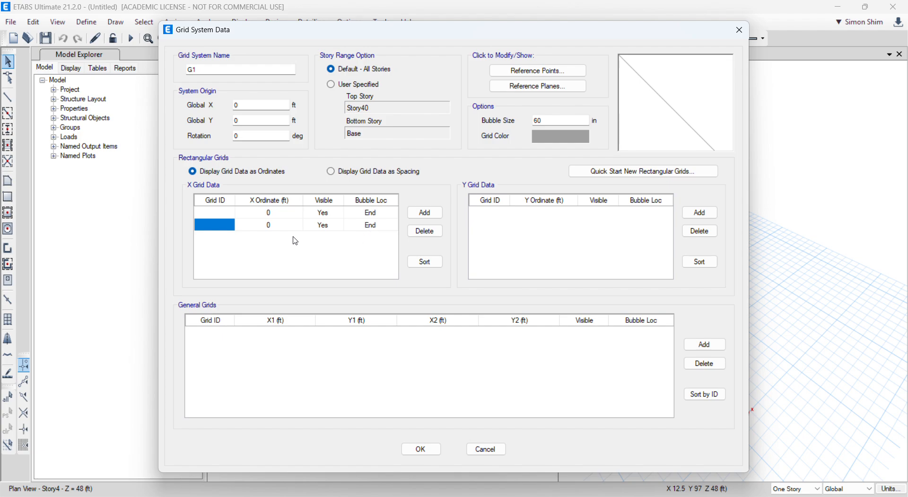
click(284, 229)
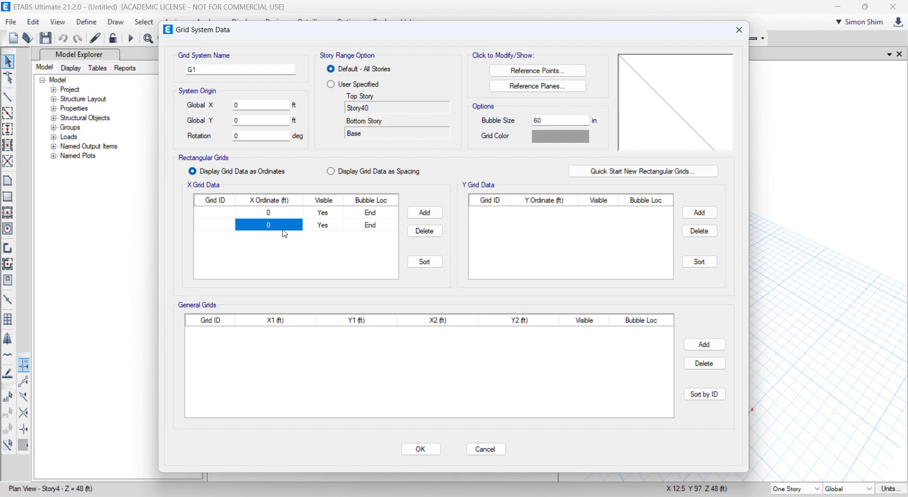
text(30)
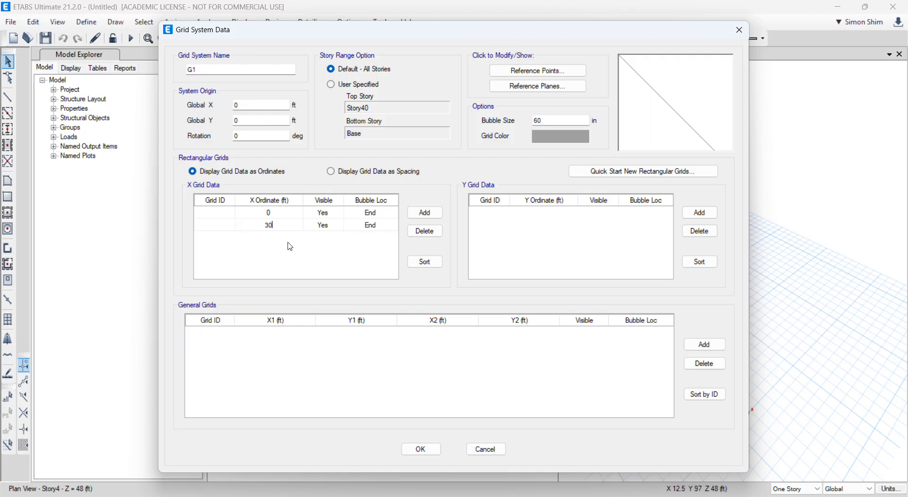
key(Return)
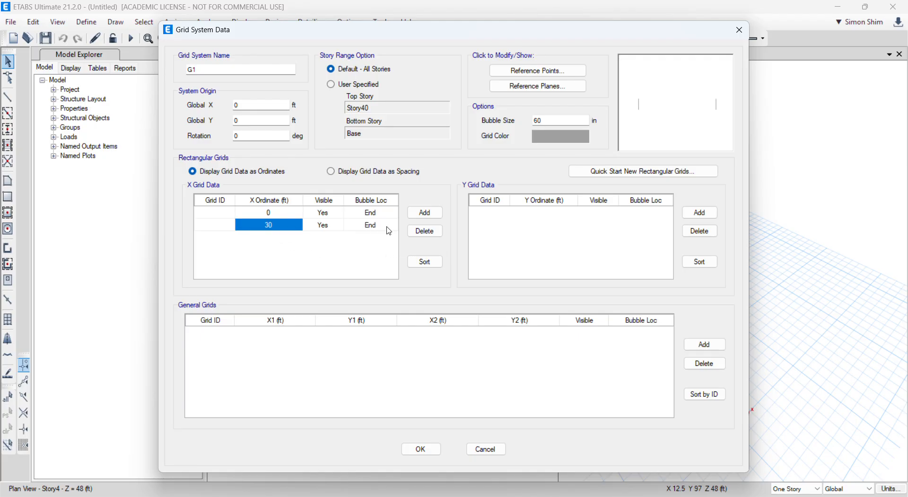
Add four more X grid lines at 60, 90, 120 and 150 ft.
click(425, 213)
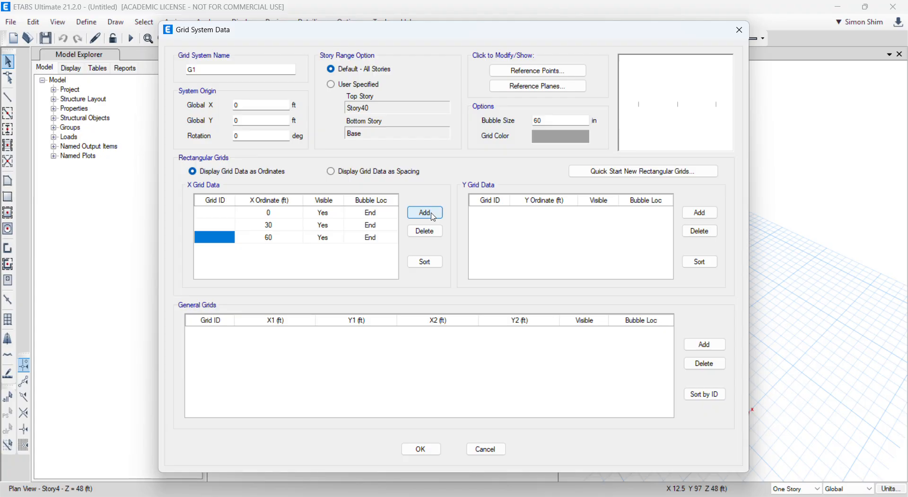
click(425, 212)
click(425, 213)
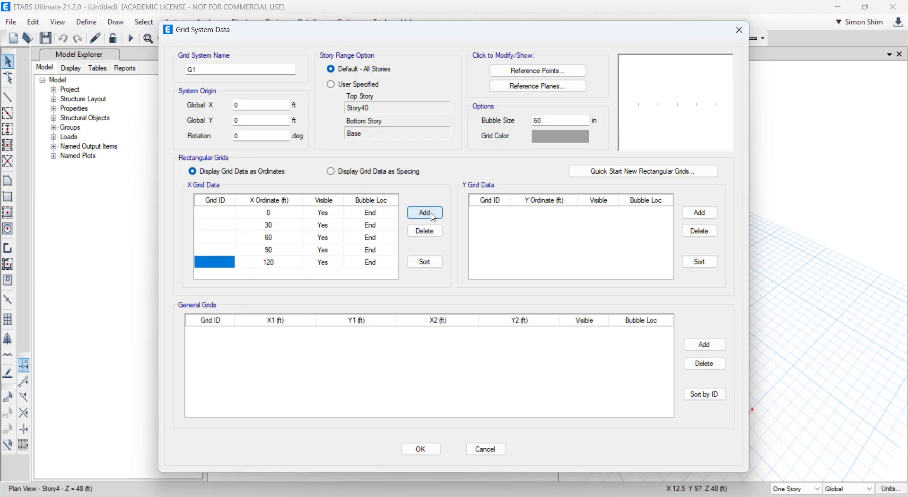
click(425, 213)
scroll(253, 262, up, 1)
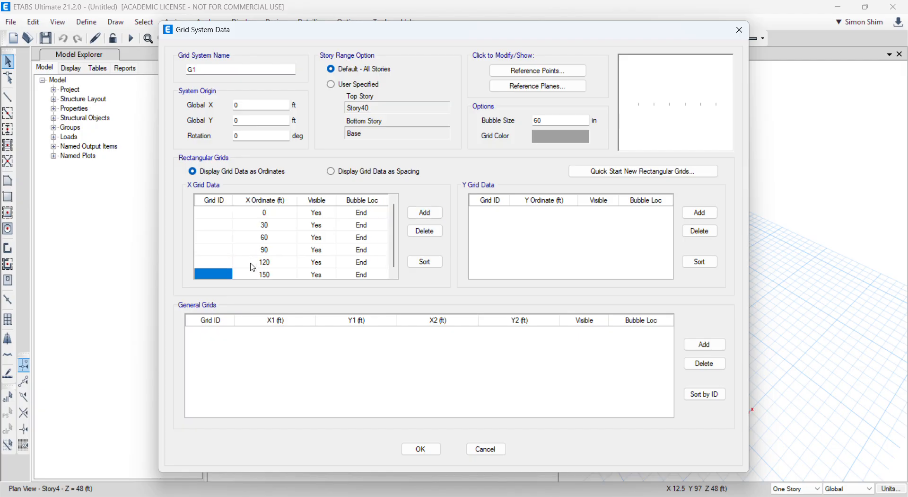
scroll(278, 257, down, 1)
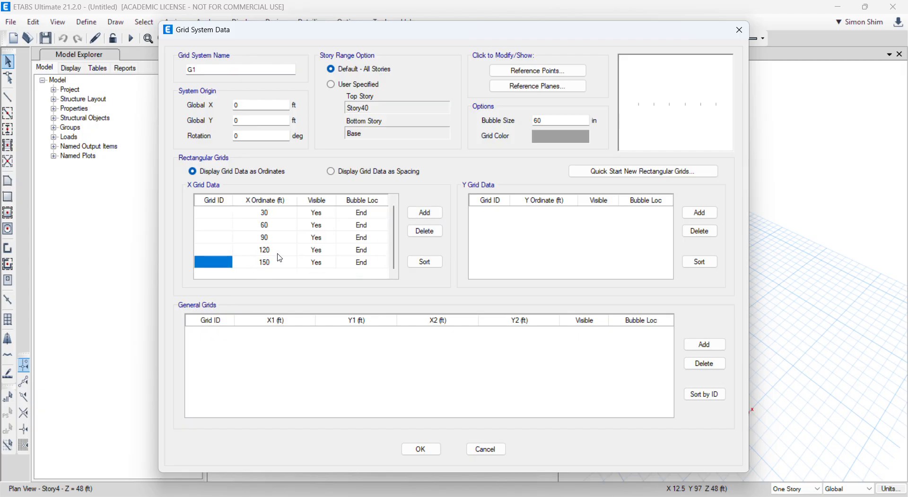
scroll(249, 232, up, 1)
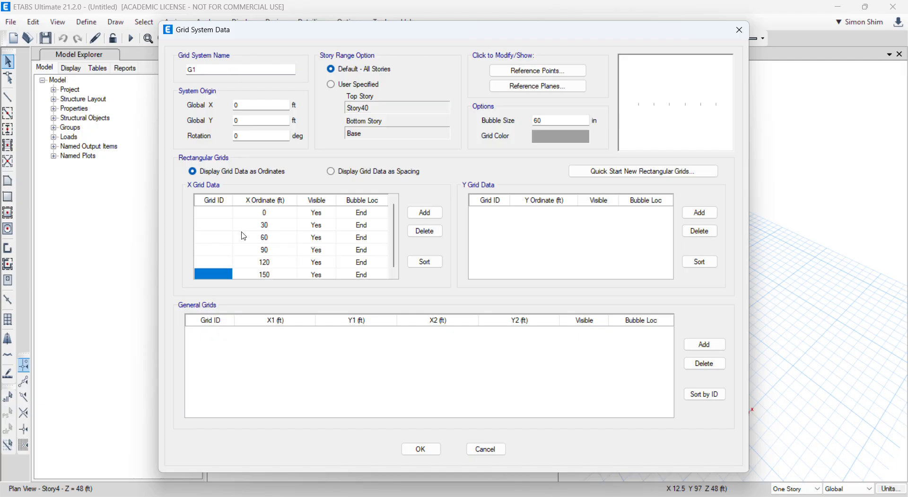
Label the X grid lines 1 through 6 in order of increasing ordinate.
click(221, 214)
text(1)
click(218, 227)
text(2)
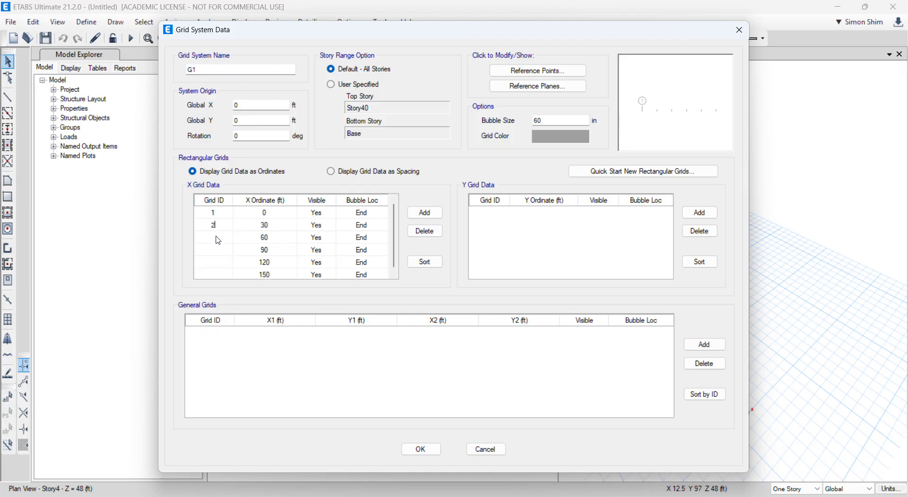
click(218, 239)
text(3)
click(218, 250)
text(4)
click(218, 263)
text(5)
click(221, 273)
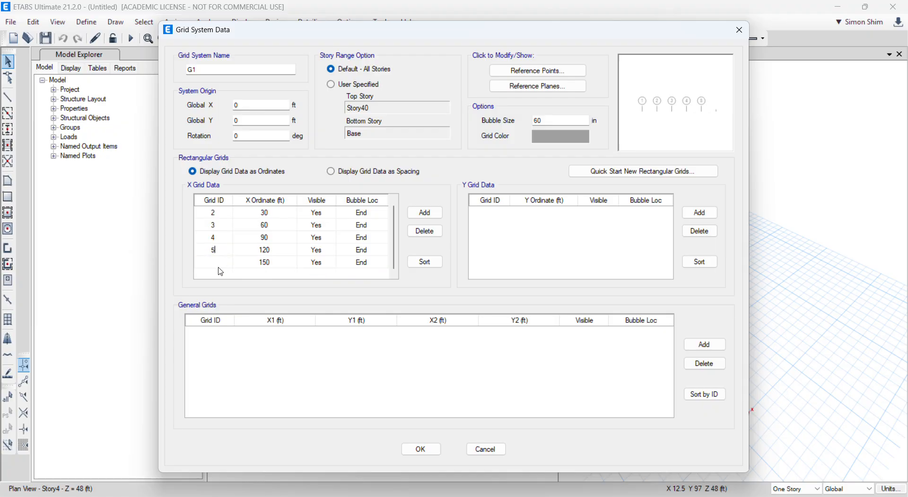
text(6)
click(285, 251)
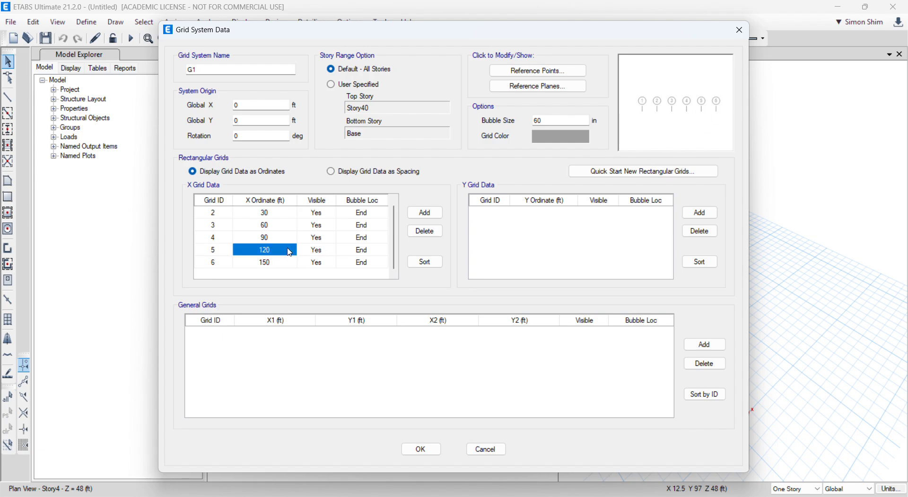
Add two Y grid lines to grid system G1 at ordinates 0 and 45 ft.
click(704, 214)
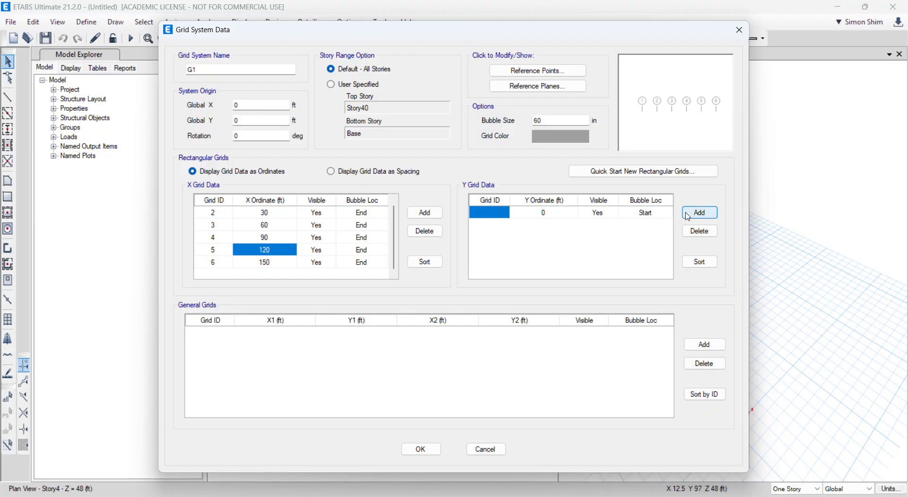
click(700, 213)
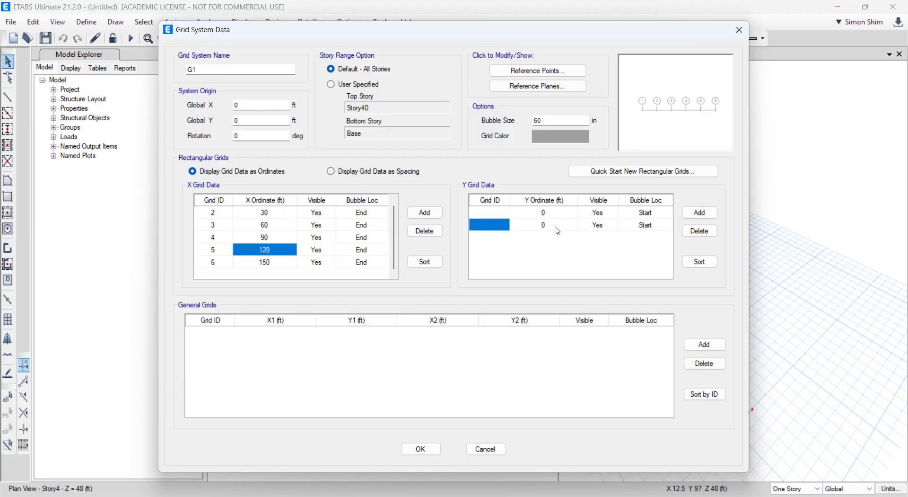
click(553, 226)
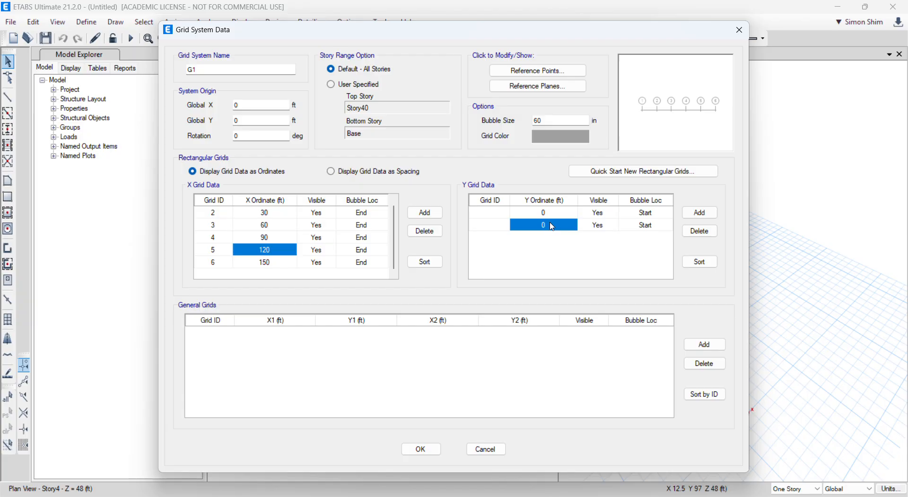
text(45)
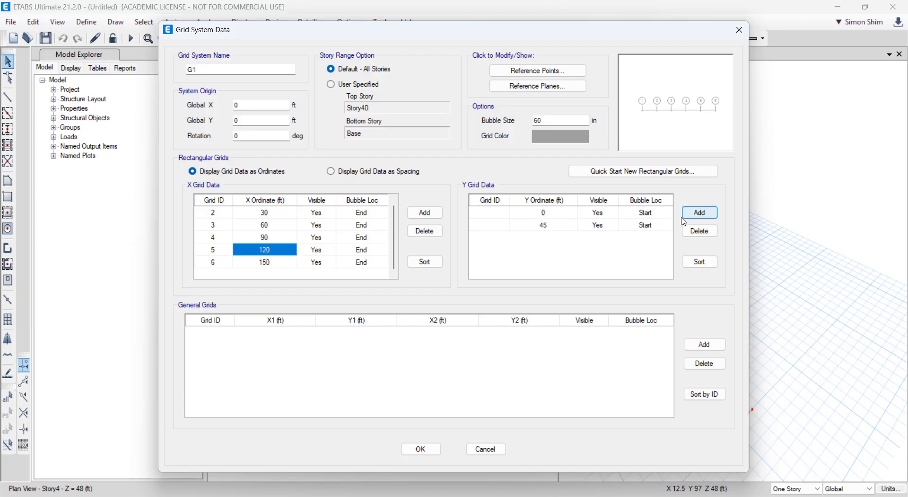
Add two more Y grid lines, offset 30 ft and 45 ft in turn, at ordinates 75 and 120 ft.
click(699, 214)
click(558, 239)
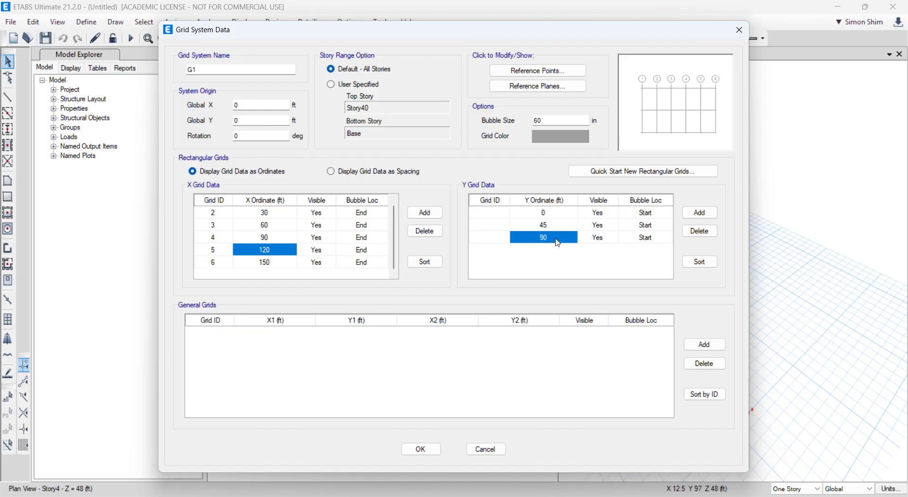
text(45+30)
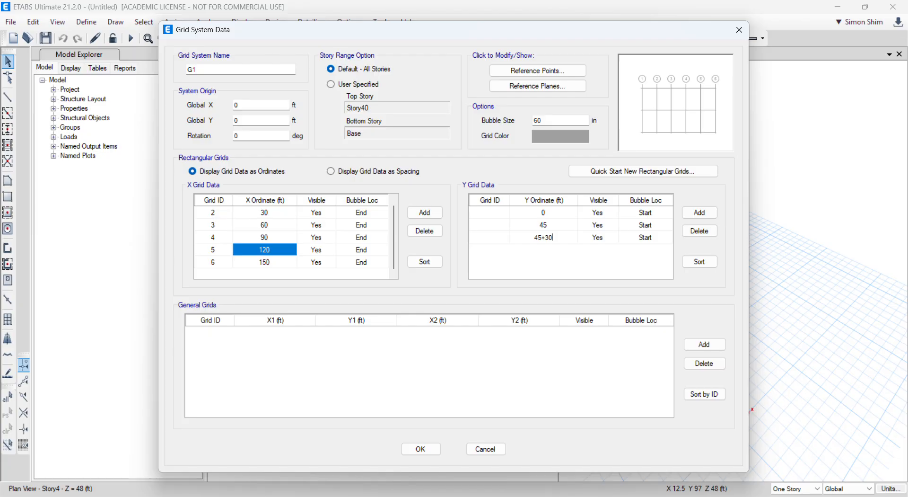
key(Return)
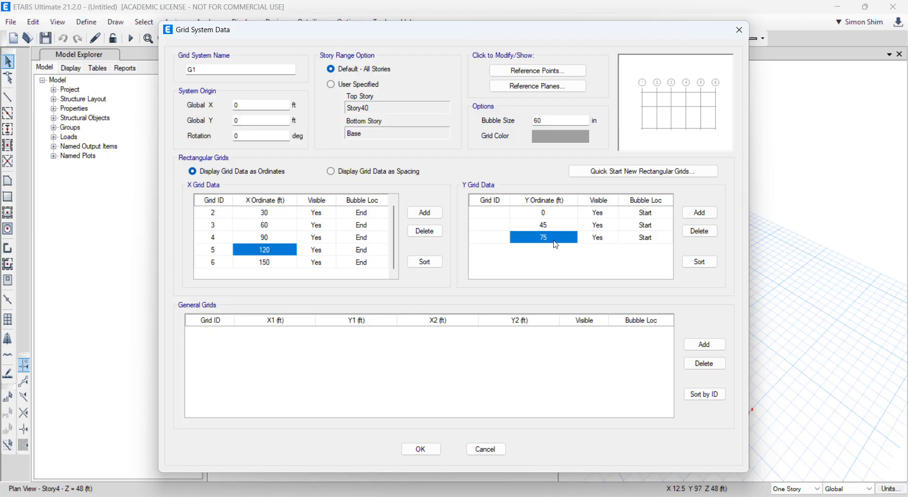
click(700, 213)
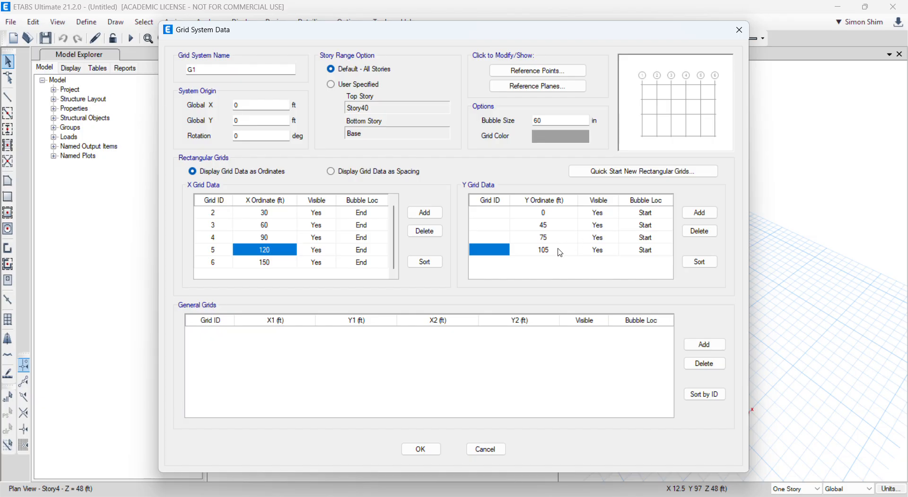
click(561, 250)
text(75+45)
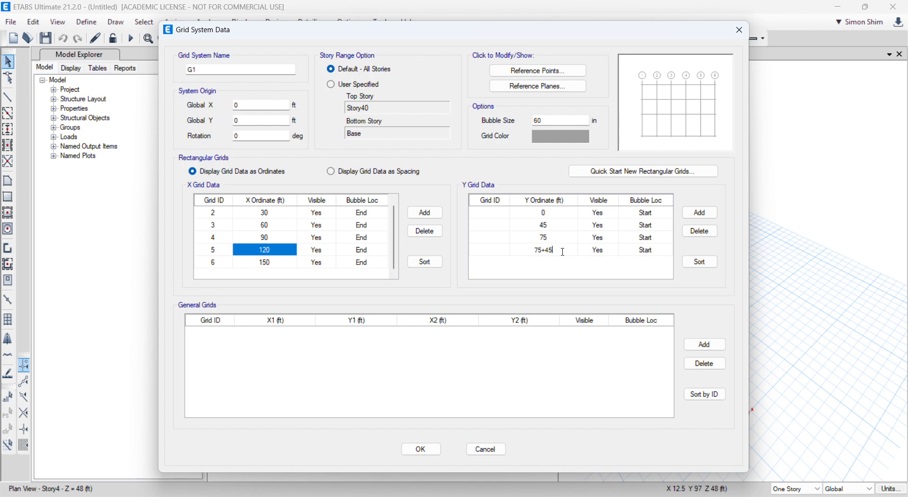
key(Return)
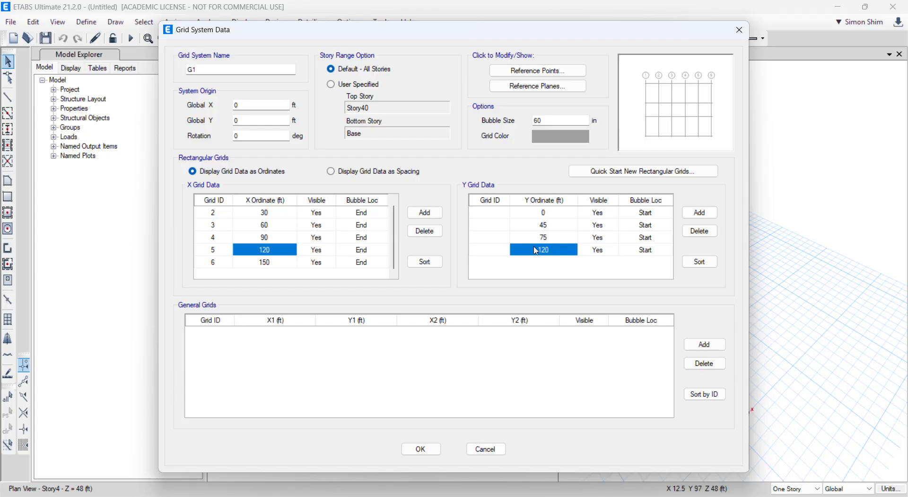
Label the Y grid lines A, B, C and D in order of increasing ordinate.
click(494, 215)
key(Caps_Lock)
text(A)
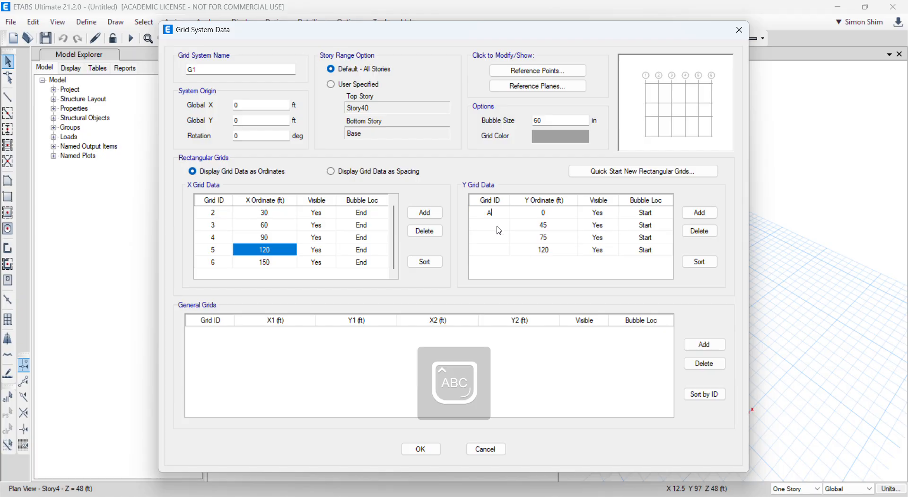
click(497, 226)
text(B)
click(495, 237)
text(C)
click(497, 250)
text(D)
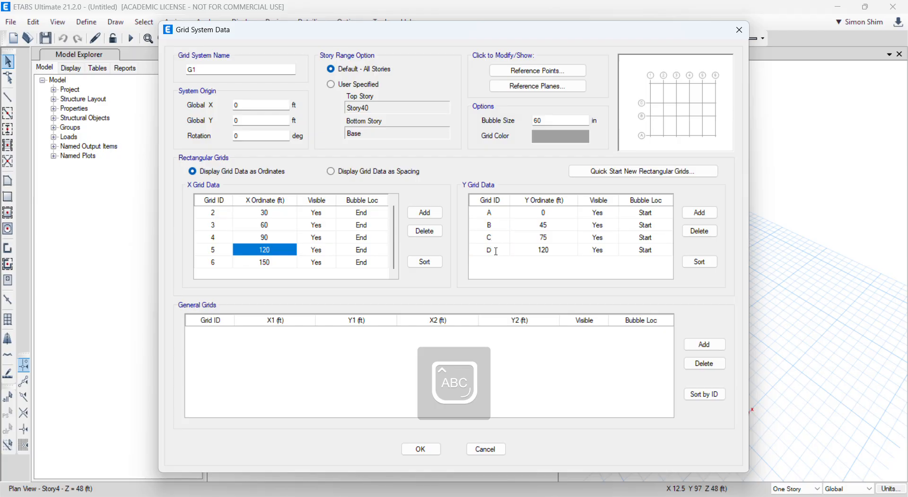
Accept the G1 grid system definition and apply the story and grid data to the model.
click(644, 250)
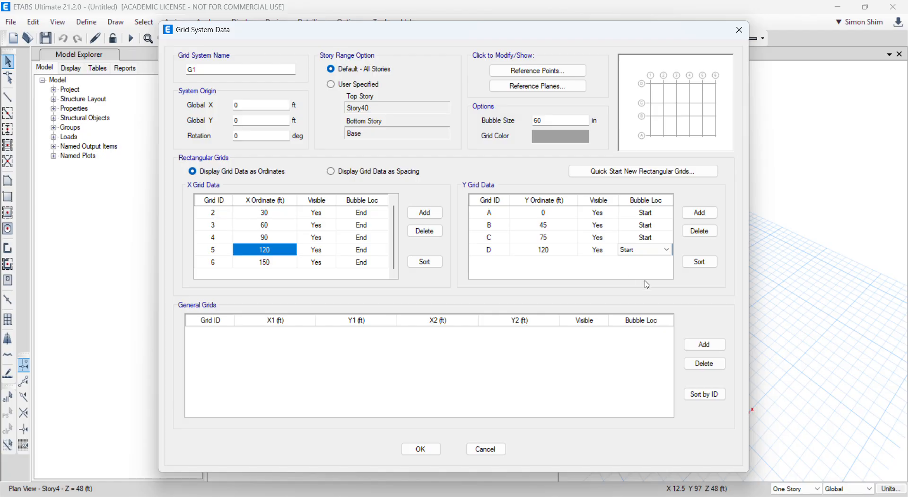
click(437, 453)
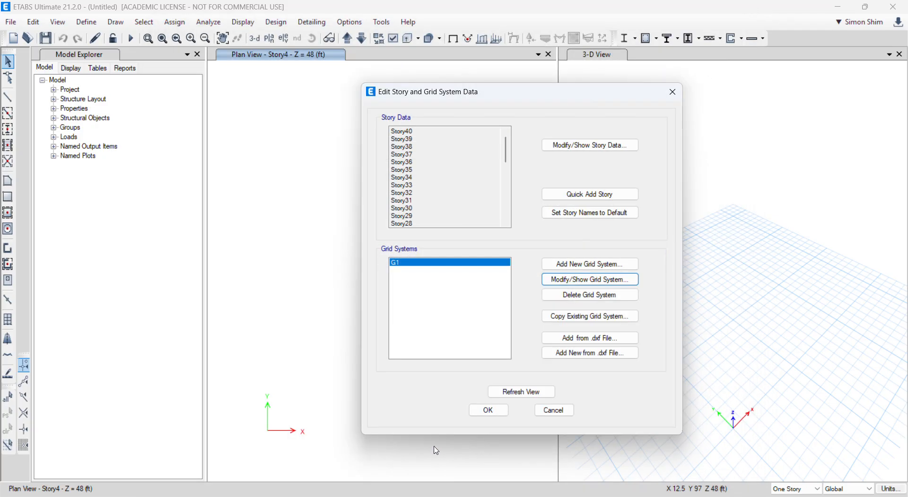
click(491, 412)
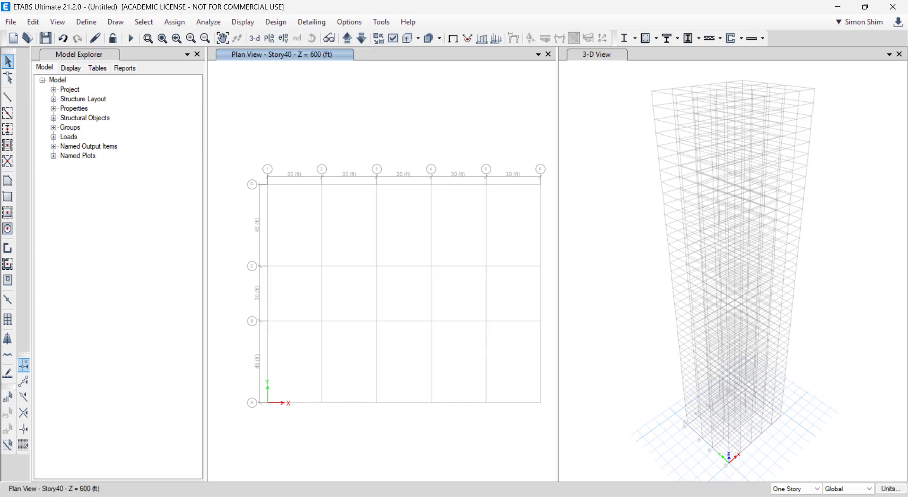
Close the 3-D view and set the remaining plan view to Story1.
mouse_move(878, 496)
click(900, 54)
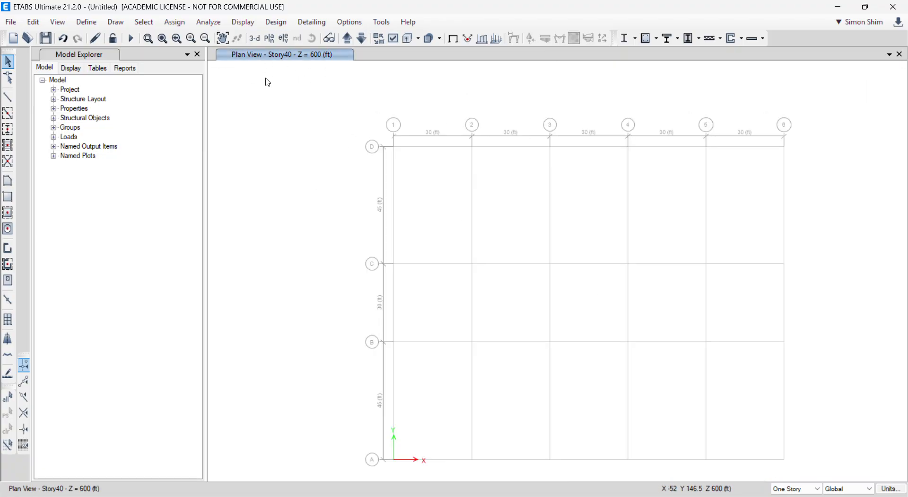
click(269, 40)
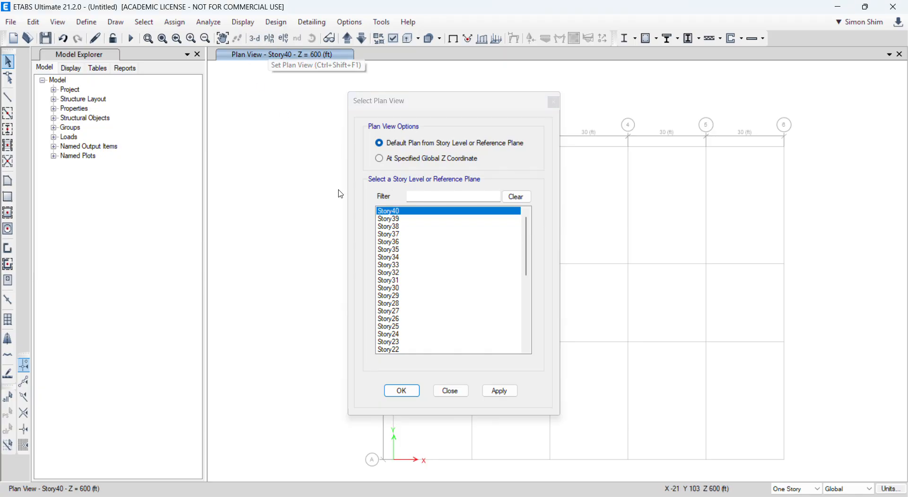
scroll(450, 281, down, 7)
click(410, 342)
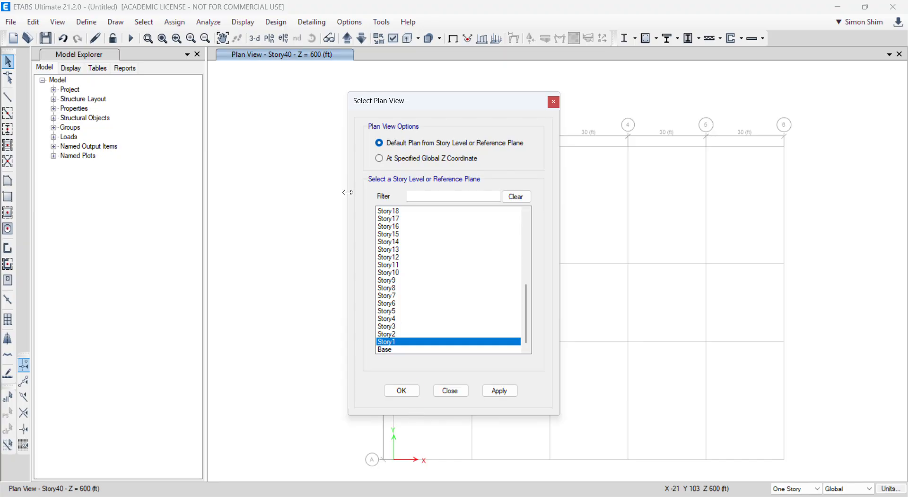
click(395, 398)
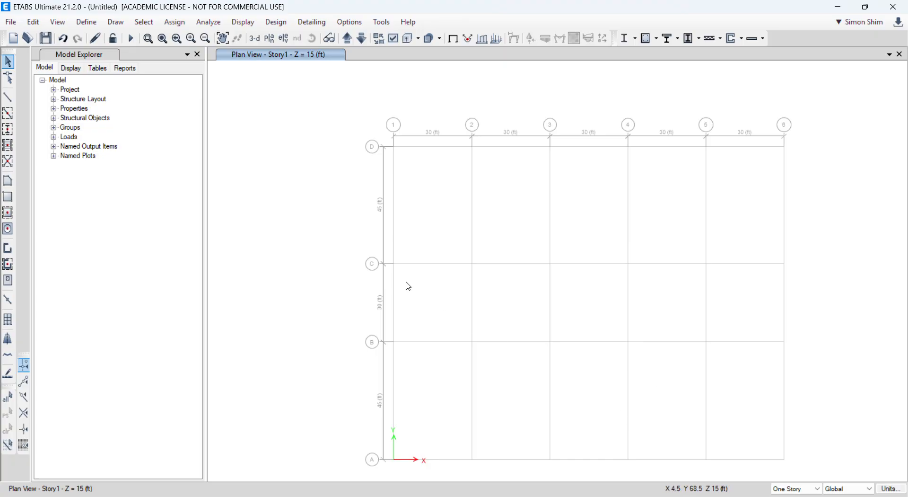
Start the quick column drawing command and choose A-LatCol as the section property.
click(116, 22)
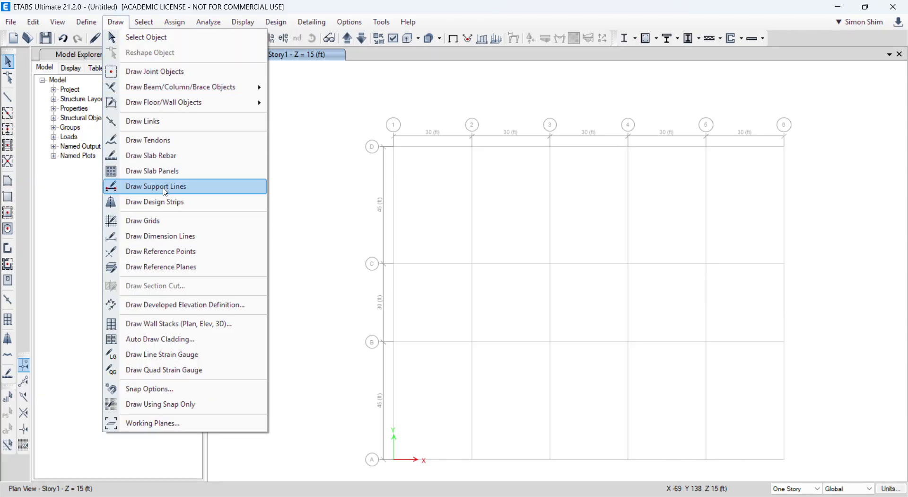
click(301, 141)
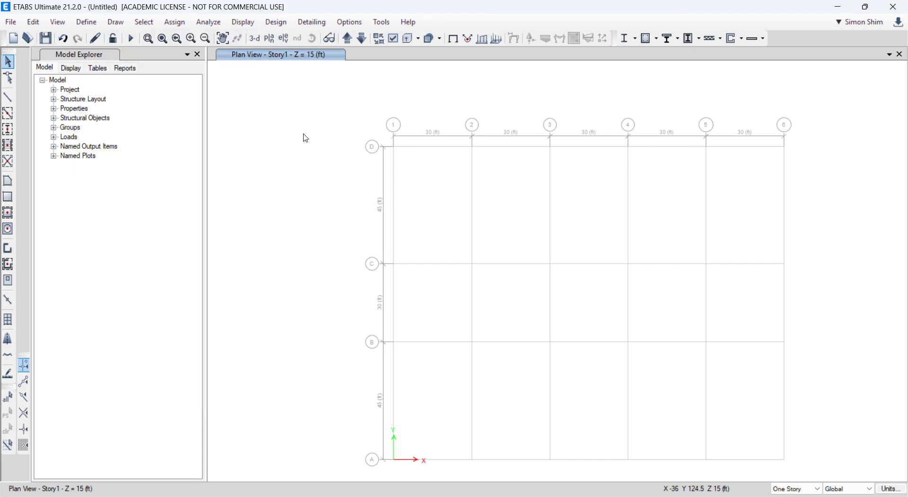
click(8, 132)
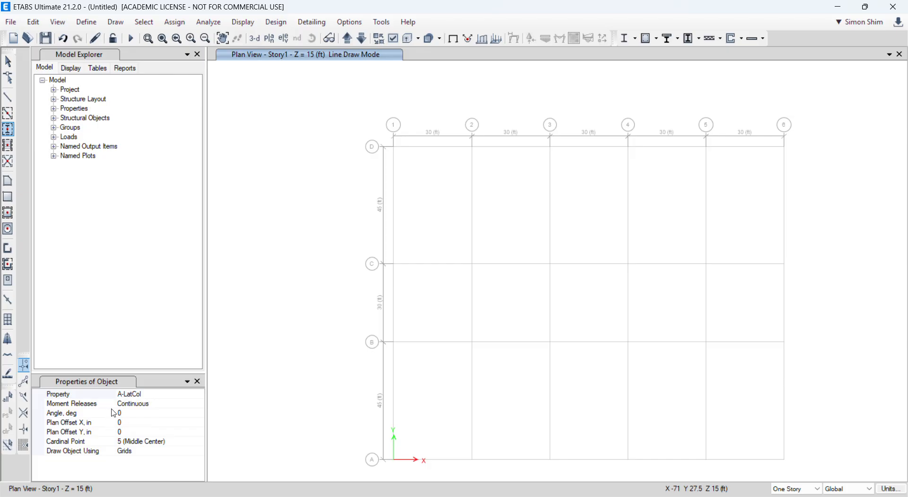
click(185, 396)
click(199, 394)
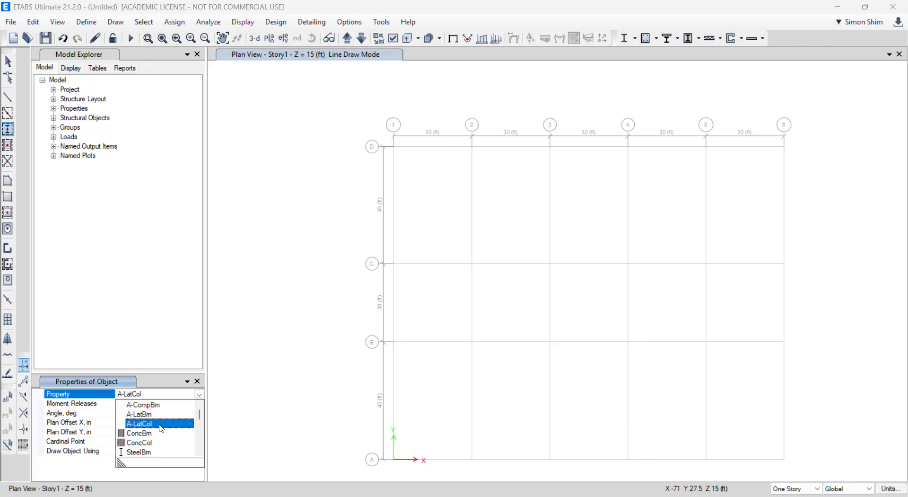
click(161, 428)
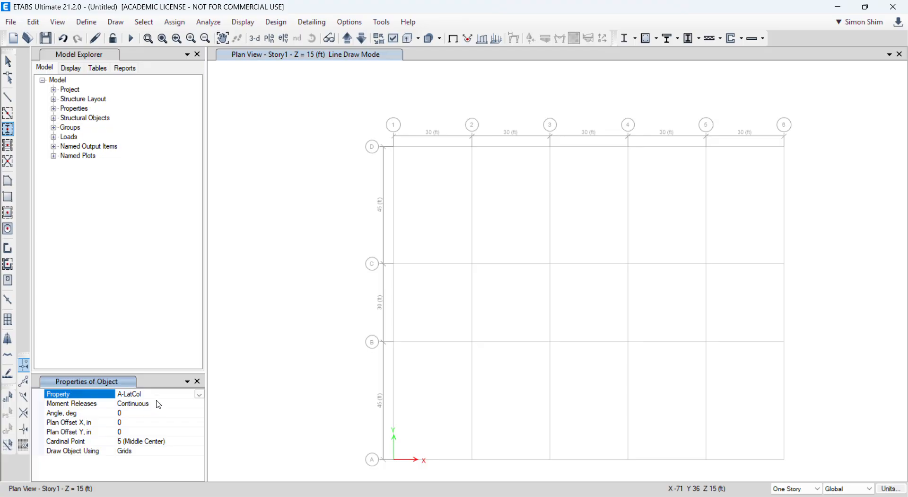
Examine the auto select list of steel sections in the A-LatCol frame property, leaving the definition unedited.
click(97, 27)
mouse_move(109, 58)
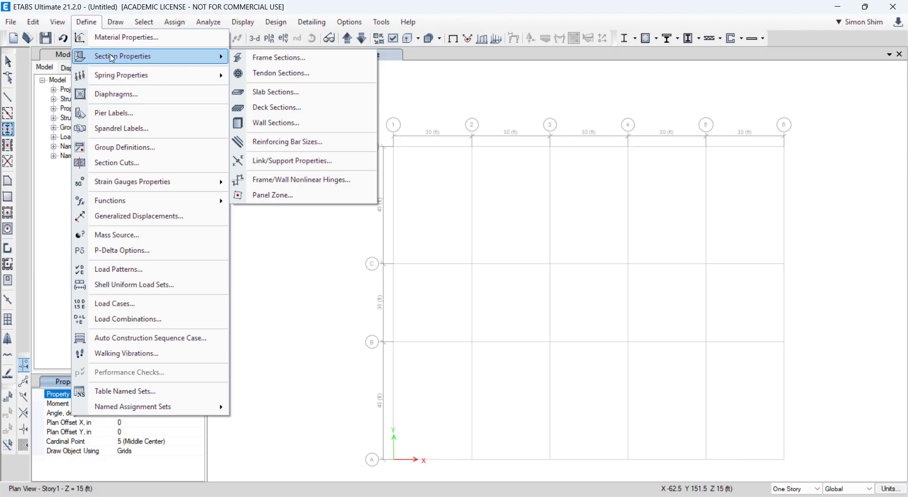
click(288, 58)
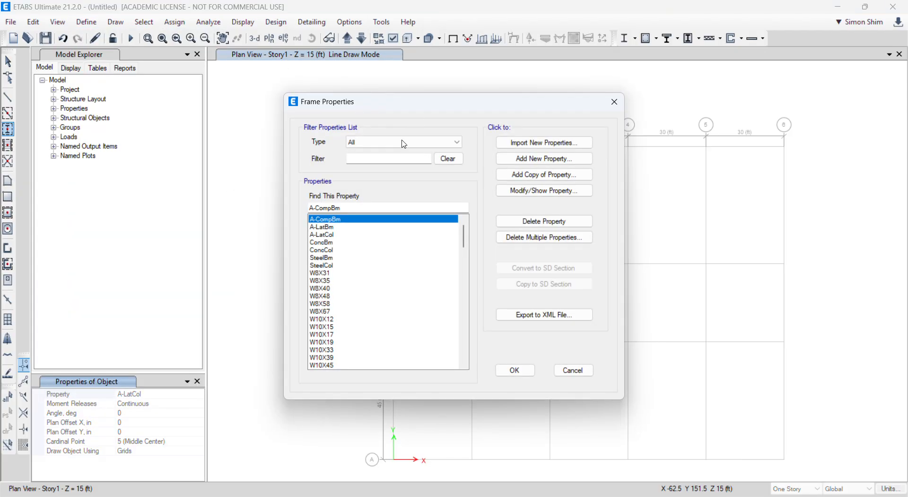
click(333, 235)
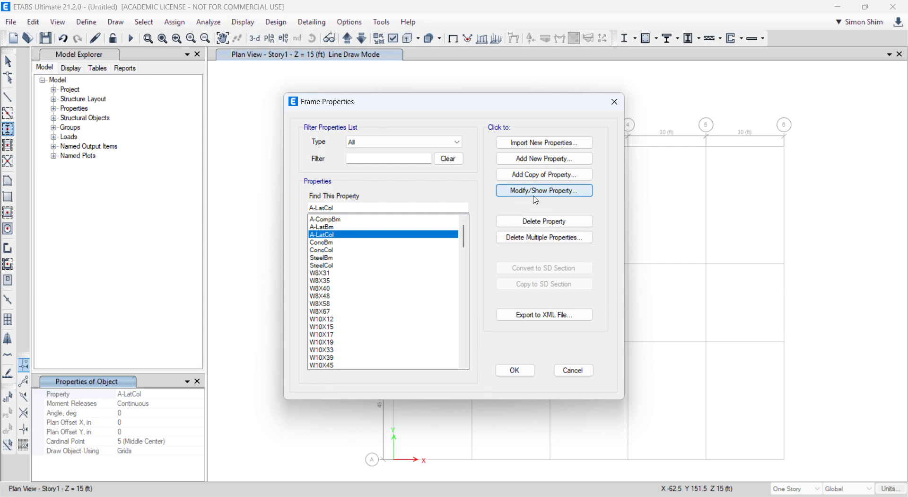
click(573, 191)
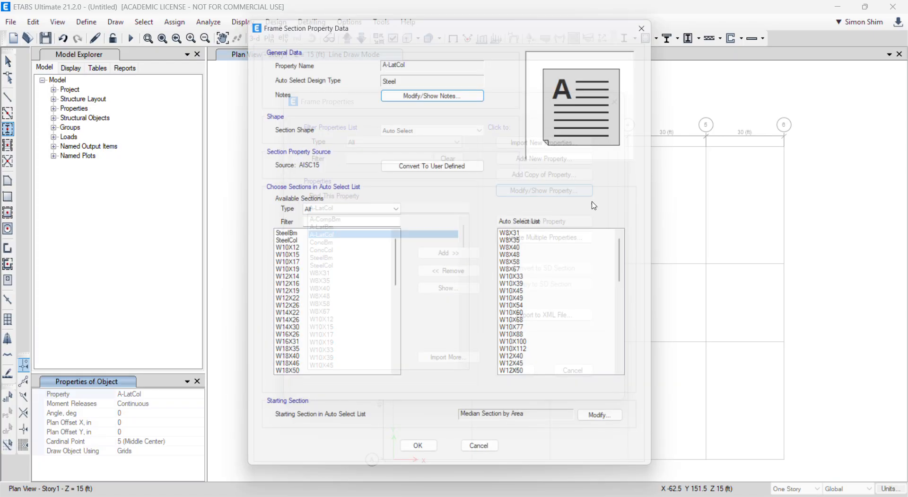
drag(634, 260, 636, 242)
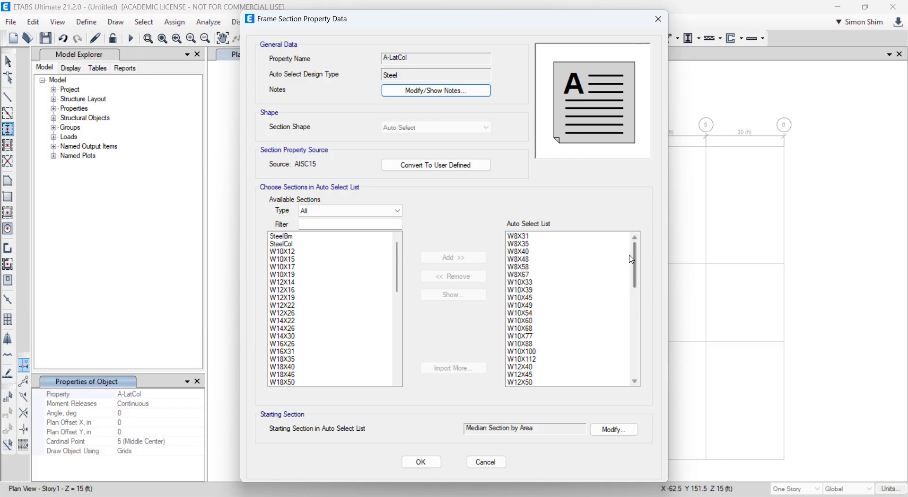
scroll(635, 265, down, 1)
drag(651, 266, 649, 350)
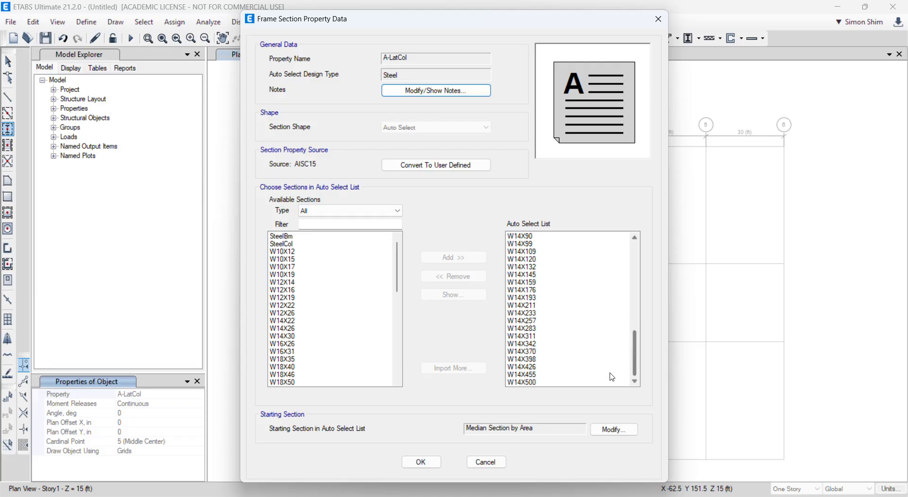
click(501, 464)
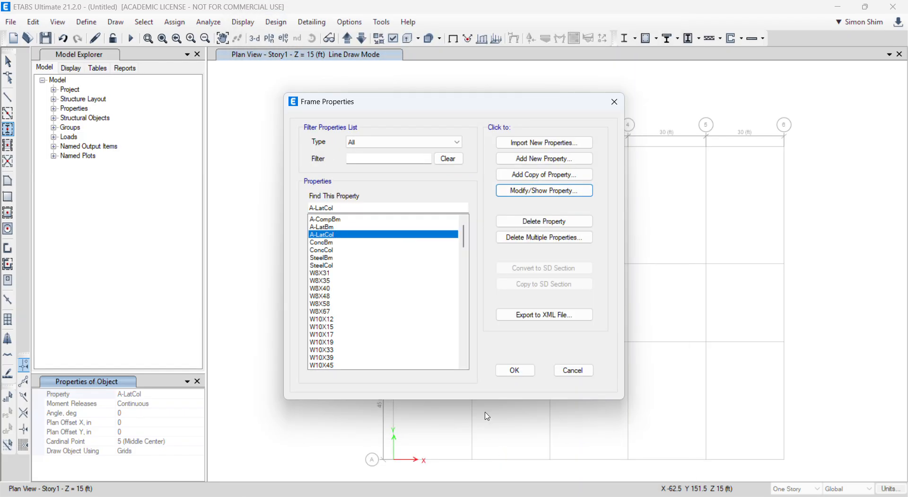
click(587, 375)
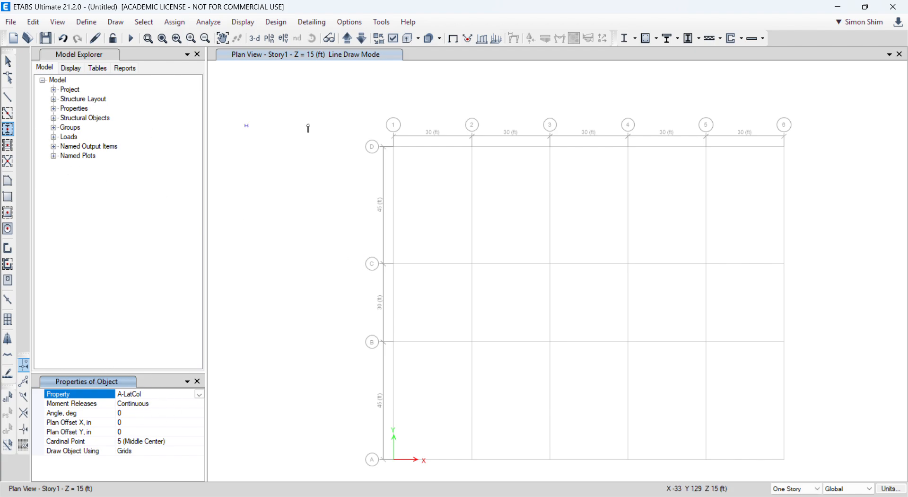
Place A-LatCol columns at all grid intersections on Story1 and inspect them at the base of the model in 3-D.
drag(337, 118, 819, 482)
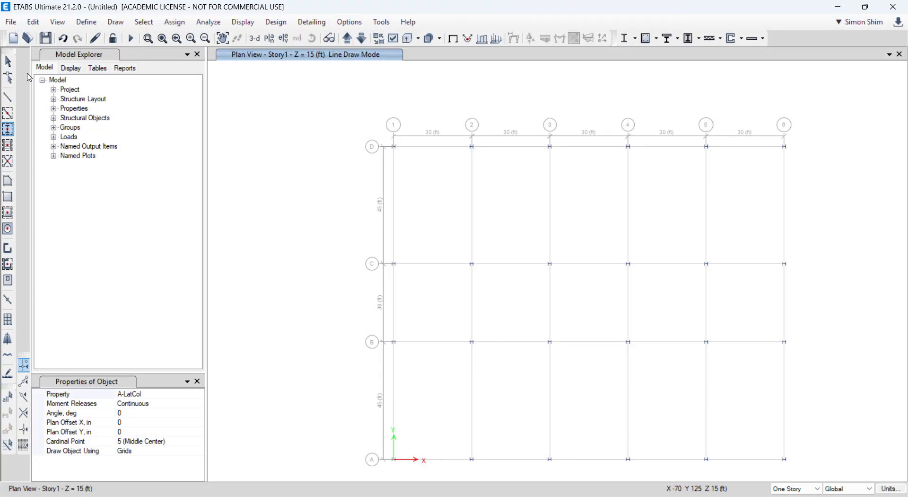
click(8, 62)
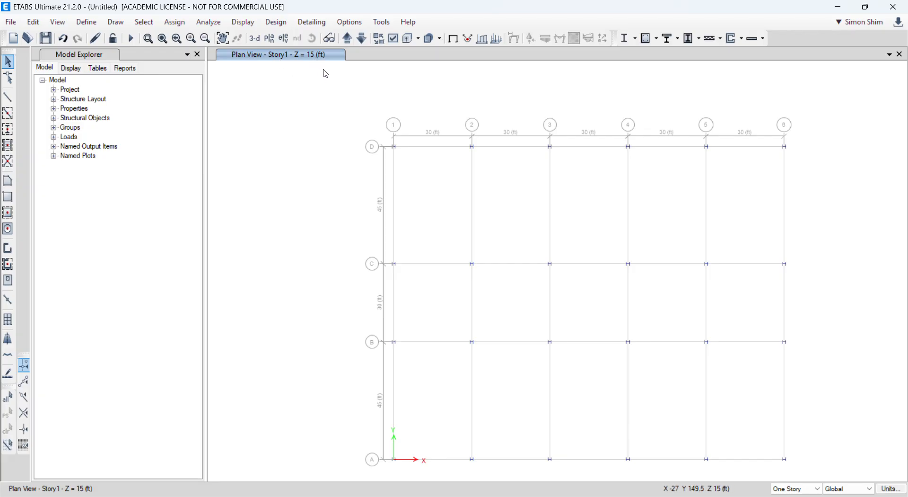
click(254, 39)
scroll(551, 464, up, 5)
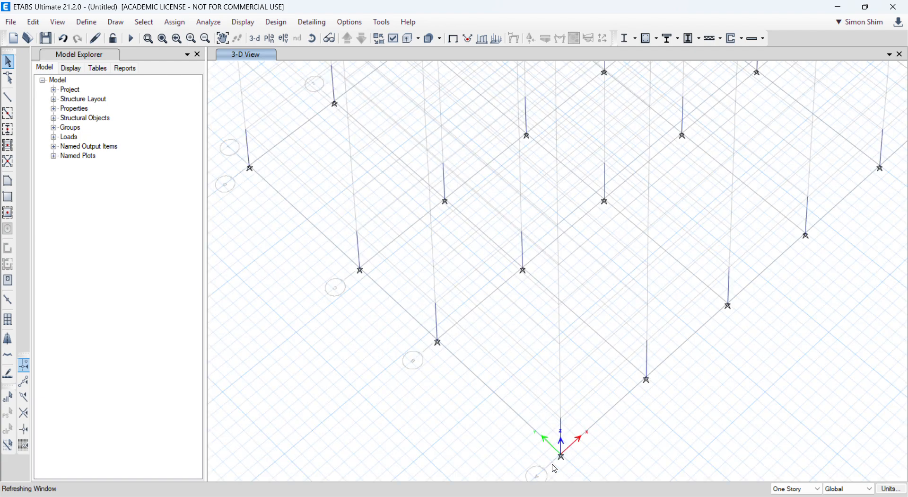
Turn on the extruded view for frame objects and examine the Story1 column sections up close in 3-D.
scroll(577, 426, down, 2)
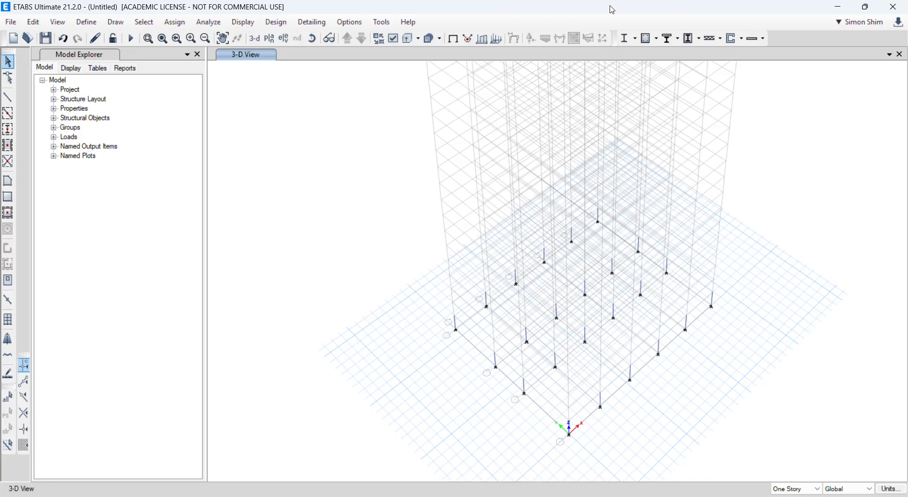
drag(615, 10, 584, 71)
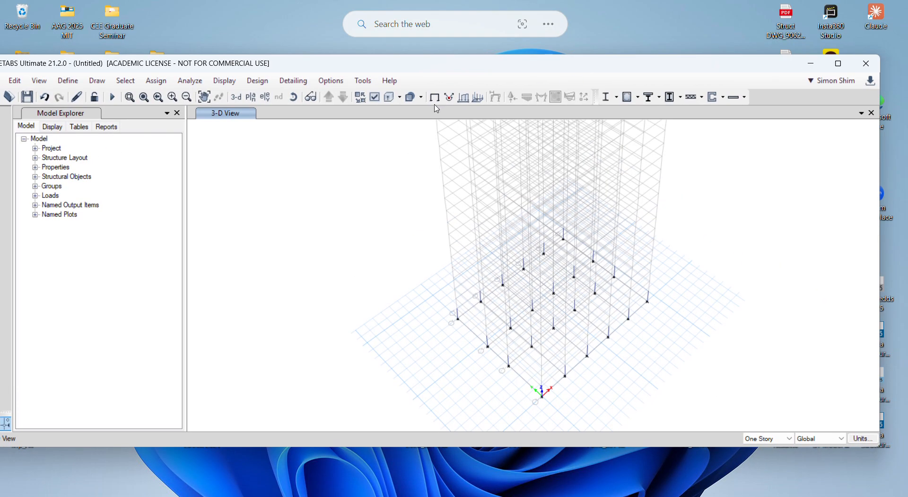
click(400, 98)
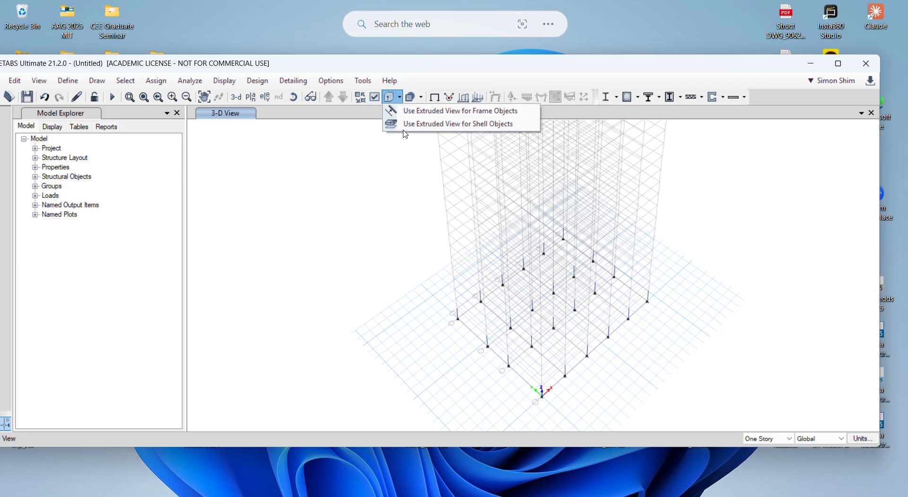
click(428, 111)
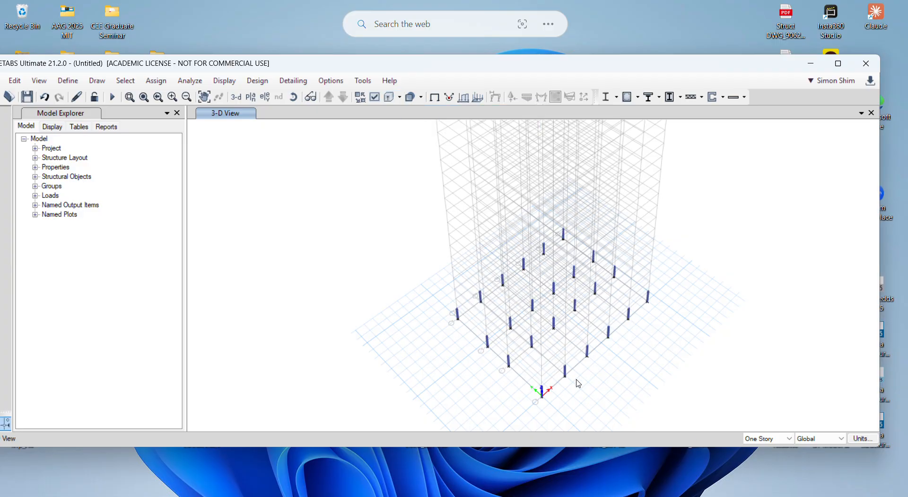
scroll(516, 368, up, 3)
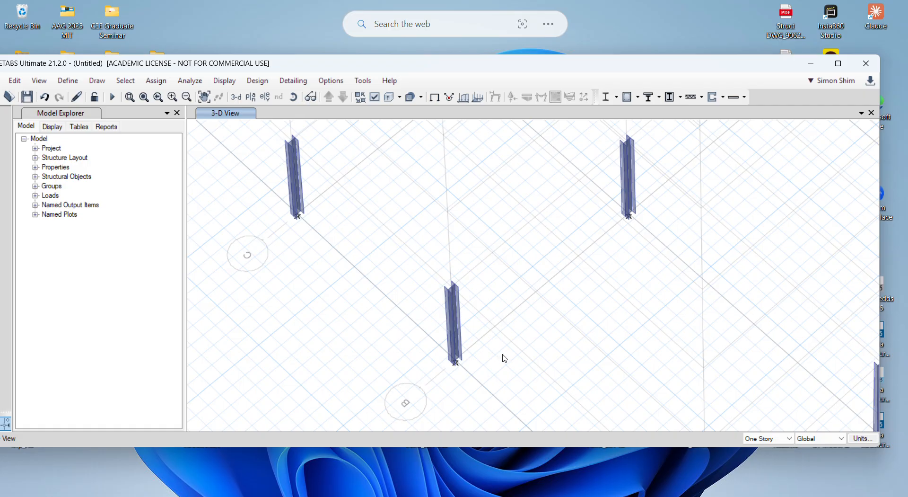
Toggle the extruded frame display off and on to compare both column representations, ending with the plain line display in a maximized window.
click(400, 99)
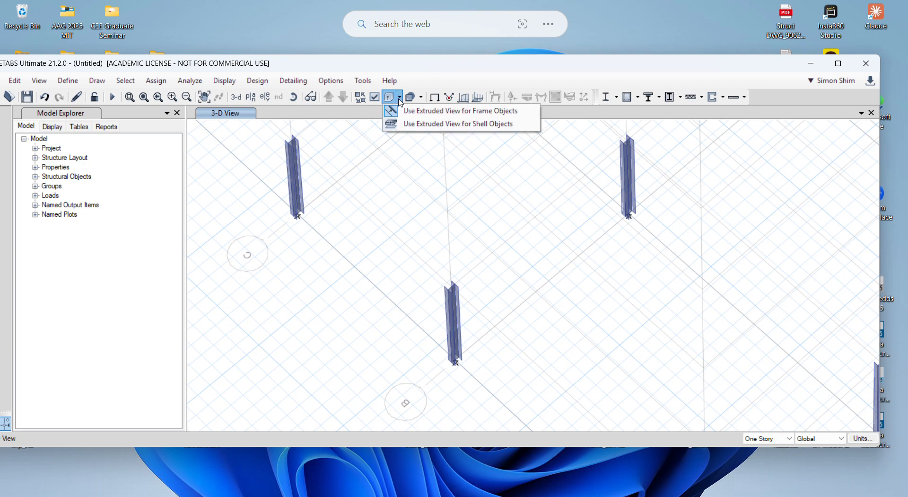
click(469, 113)
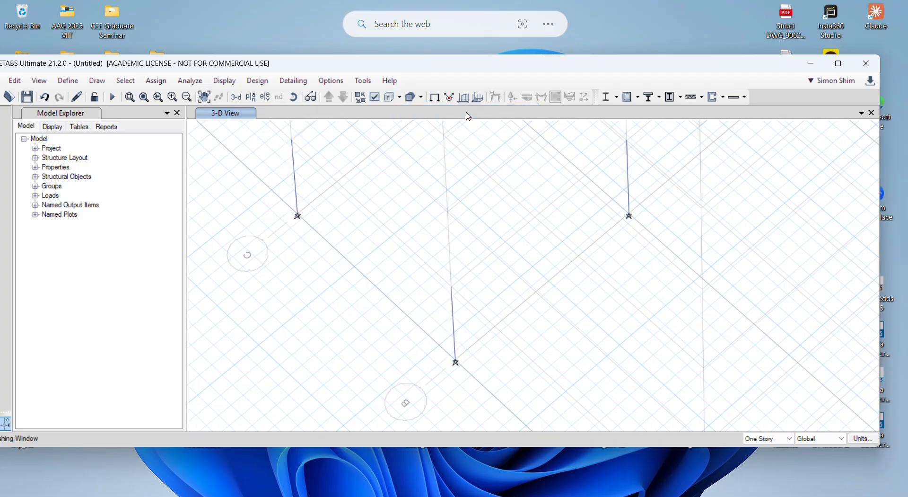
click(391, 97)
click(392, 98)
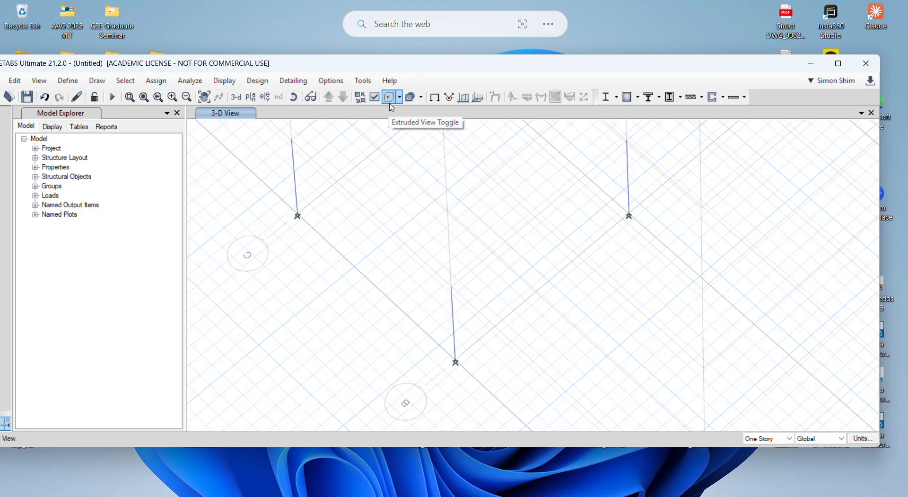
click(392, 98)
click(391, 98)
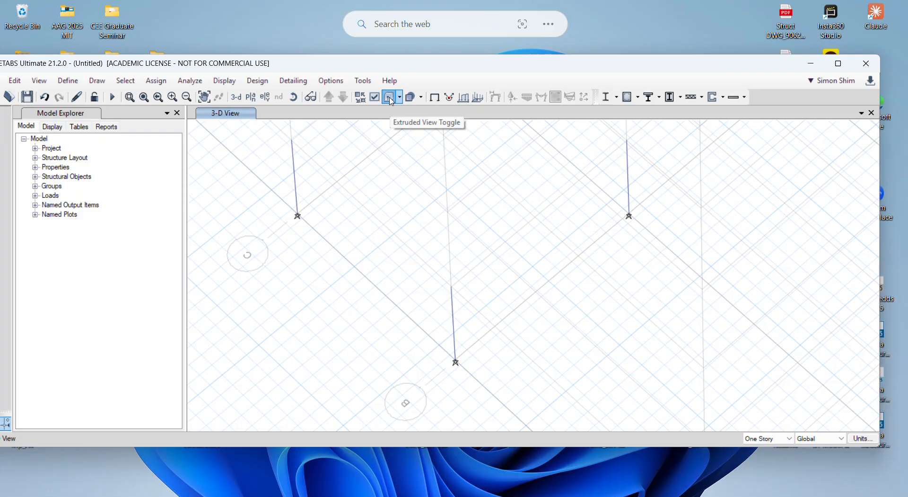
click(391, 97)
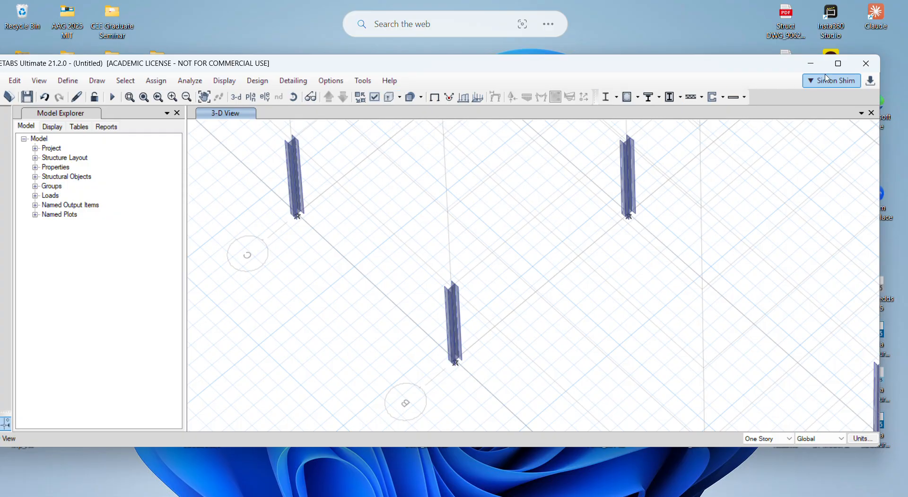
click(838, 63)
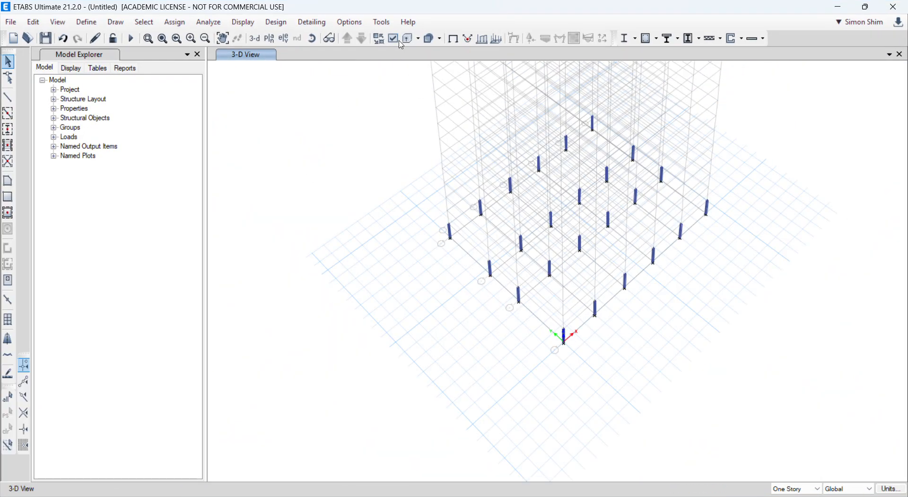
double_click(597, 11)
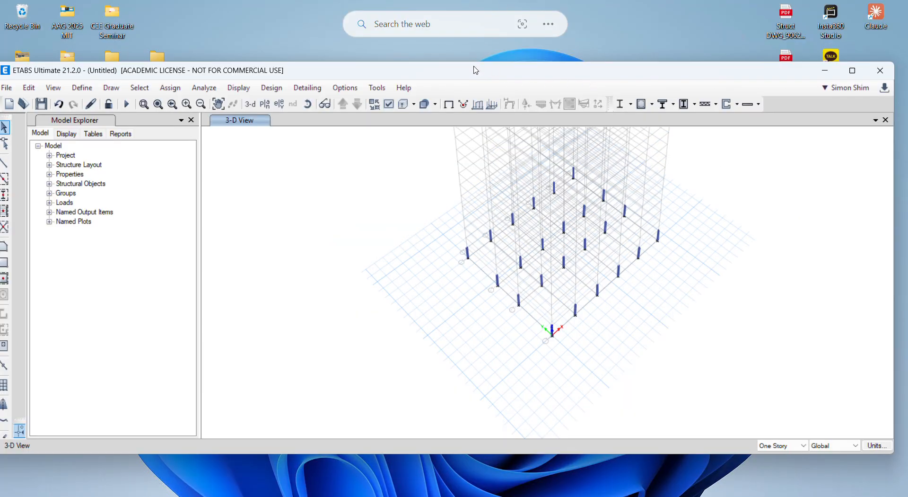
click(403, 104)
click(853, 70)
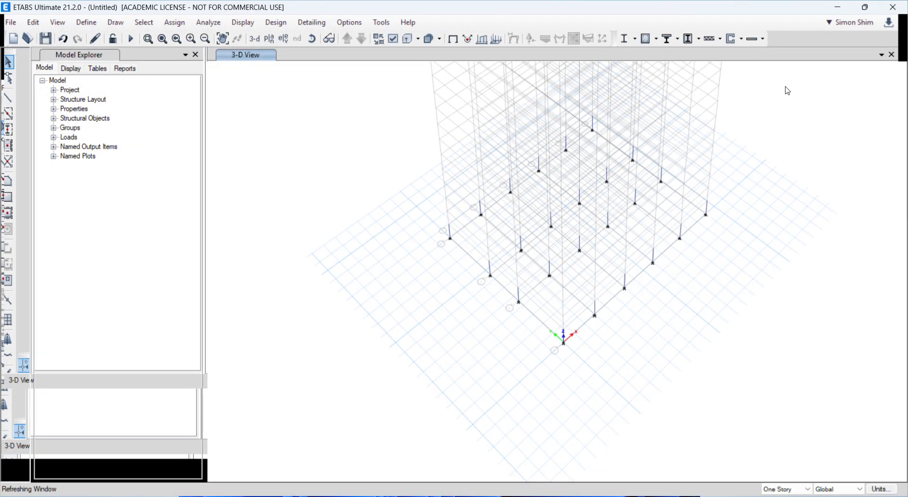
scroll(634, 155, up, 3)
scroll(448, 148, down, 3)
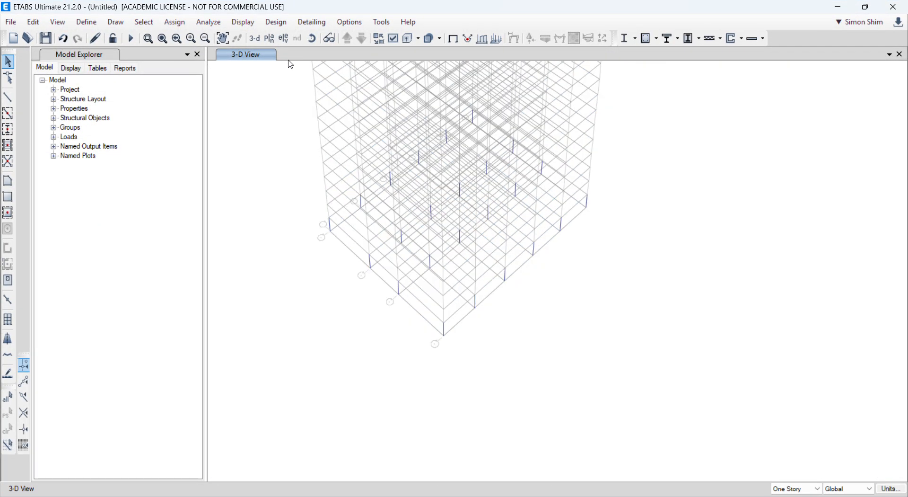
Switch the 3-D view to the Story1 plan view.
click(268, 41)
scroll(447, 355, down, 10)
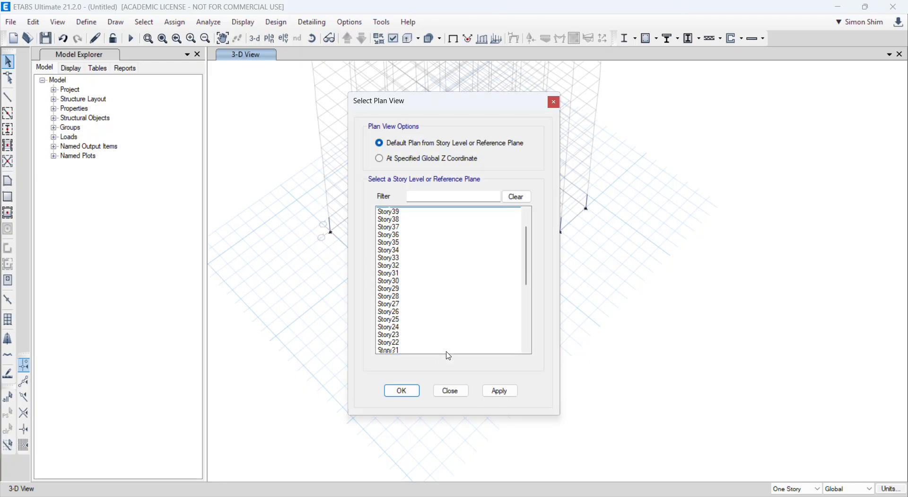
click(417, 341)
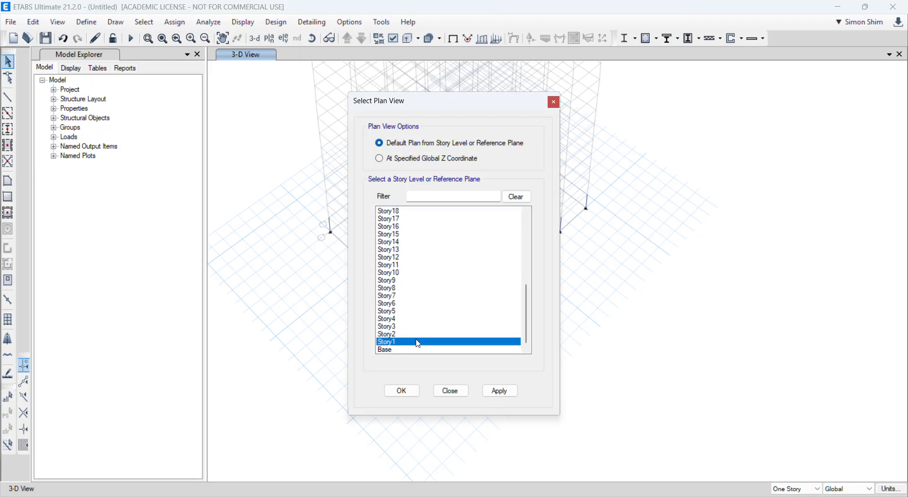
click(408, 391)
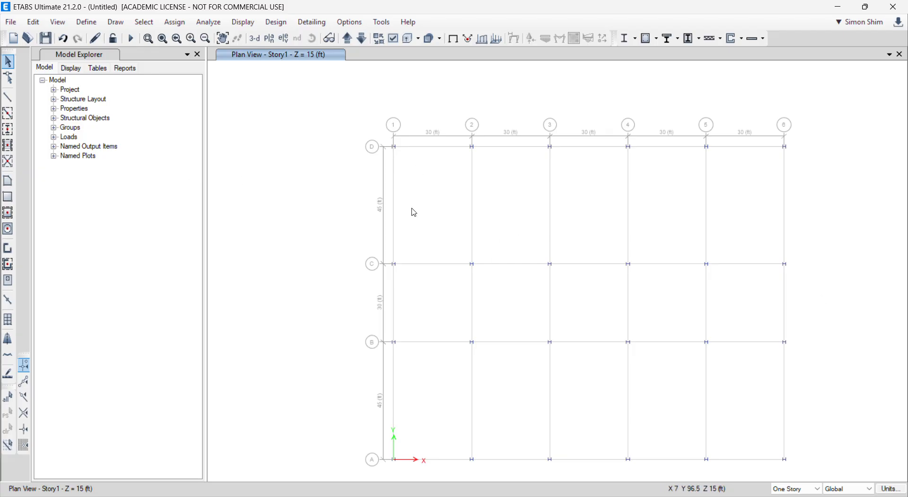
Quick-draw A-CompBm beams with pinned moment releases along all grid lines of the Story1 plan.
click(8, 97)
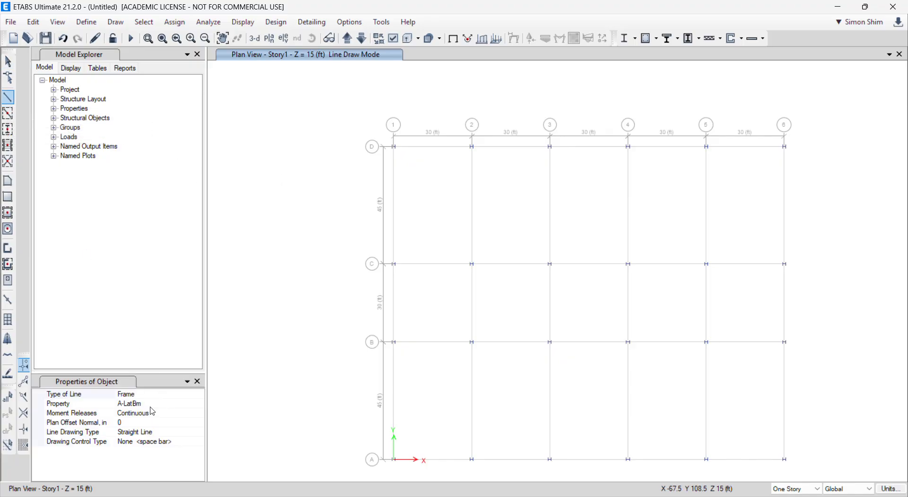
click(8, 113)
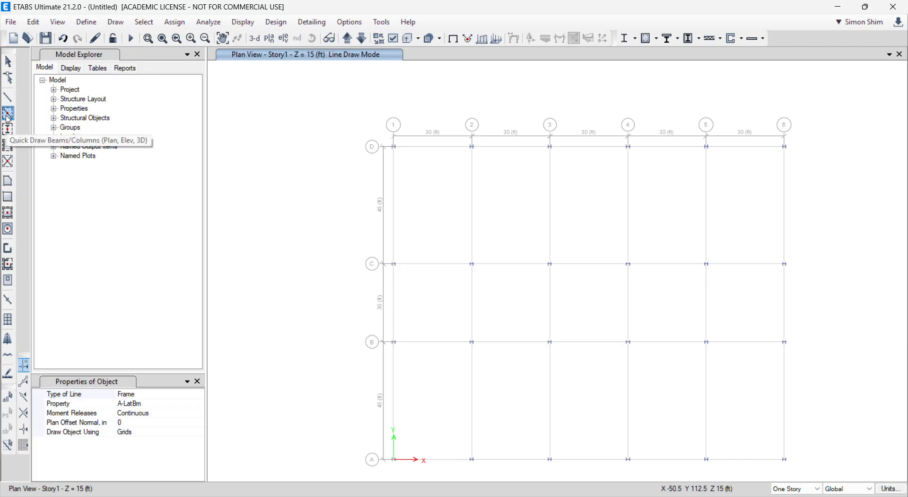
click(154, 404)
click(199, 404)
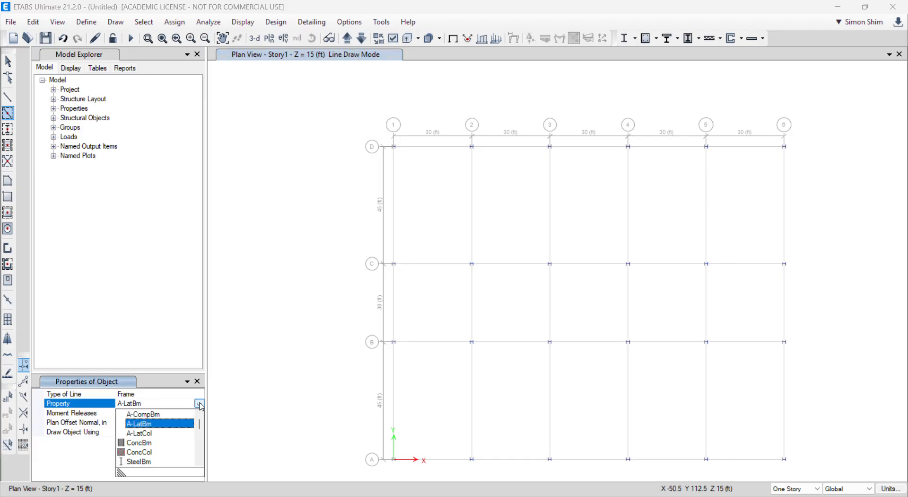
click(150, 415)
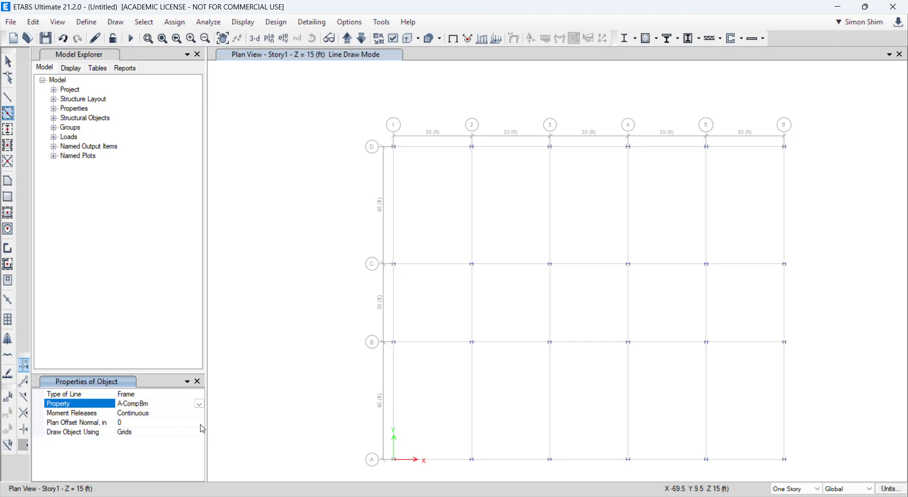
click(188, 412)
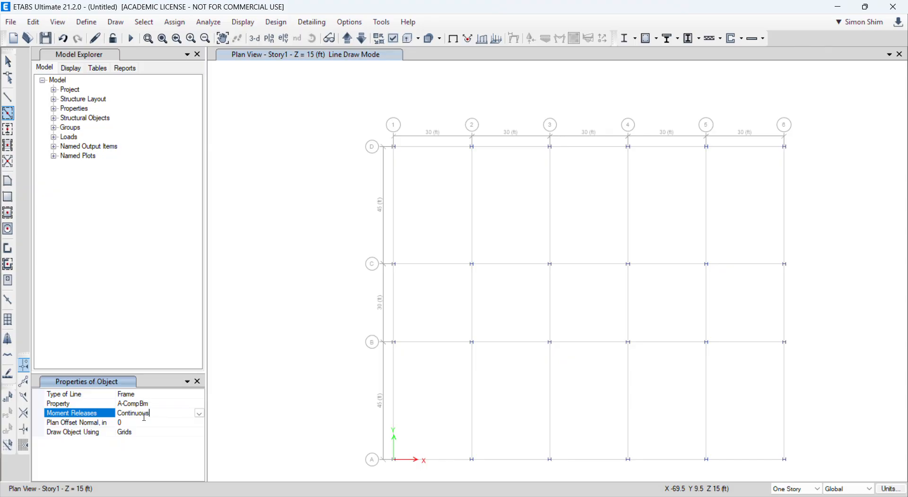
click(199, 413)
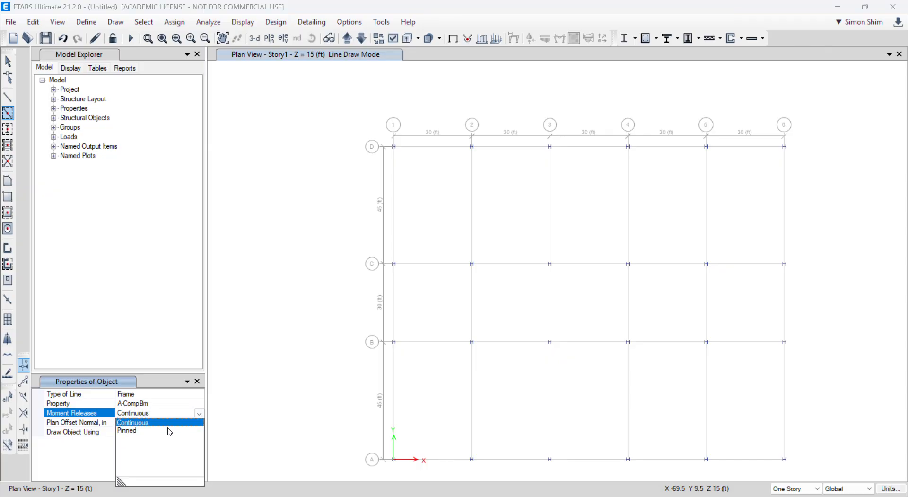
click(137, 432)
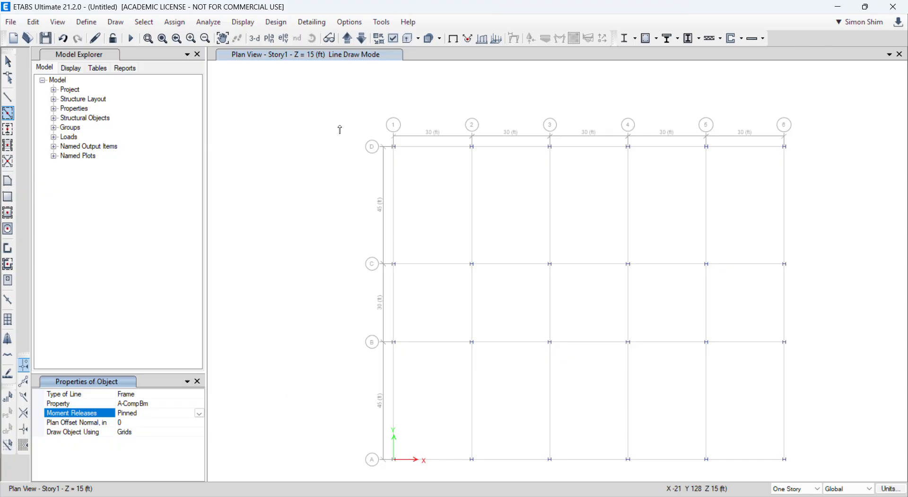
mouse_move(326, 108)
mouse_down()
mouse_move(399, 171)
mouse_move(693, 307)
mouse_move(804, 377)
mouse_move(847, 472)
mouse_up()
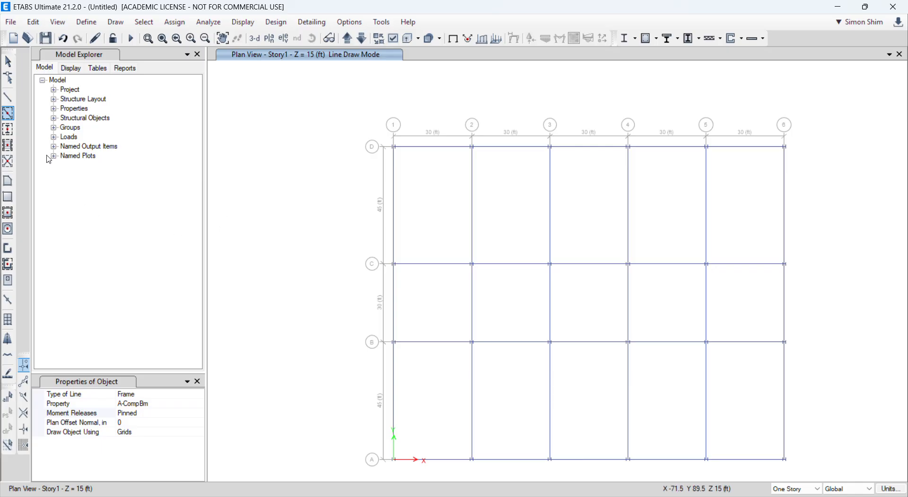
Add two pinned A-CompBm secondary beams, parallel to Y, in every bay of Story1.
click(8, 144)
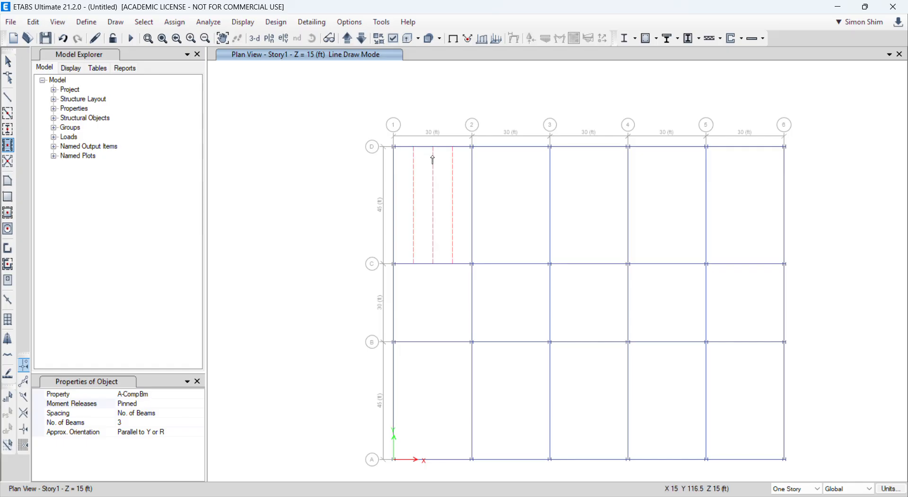
click(138, 421)
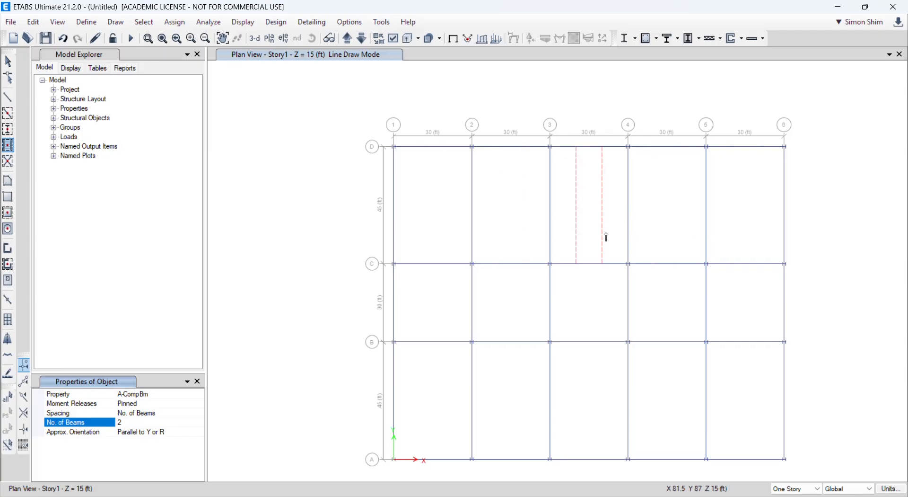
click(426, 211)
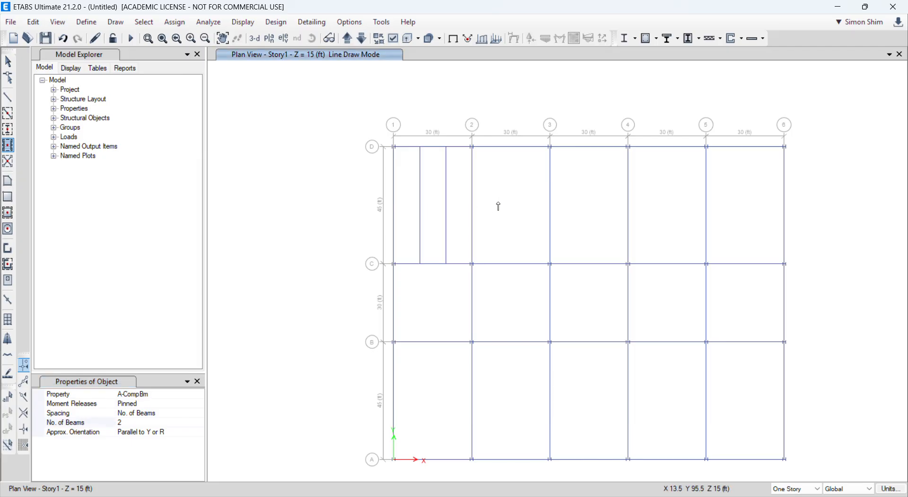
click(527, 218)
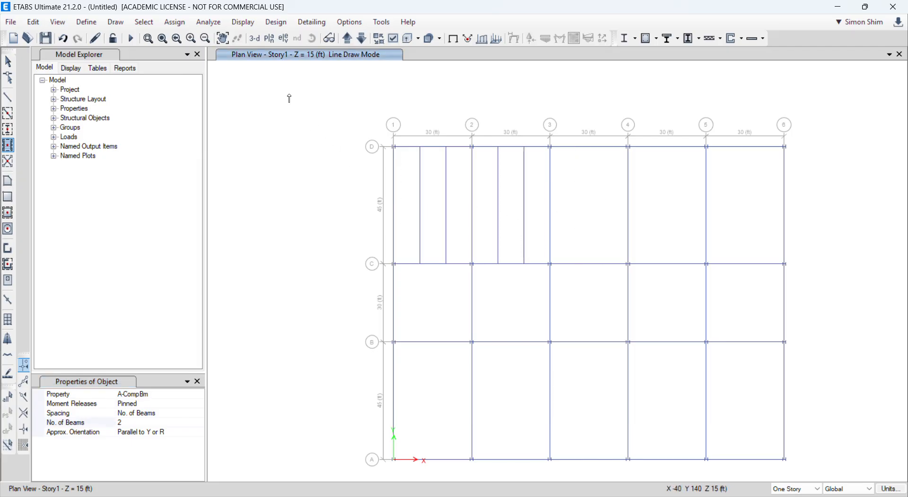
drag(289, 94, 903, 454)
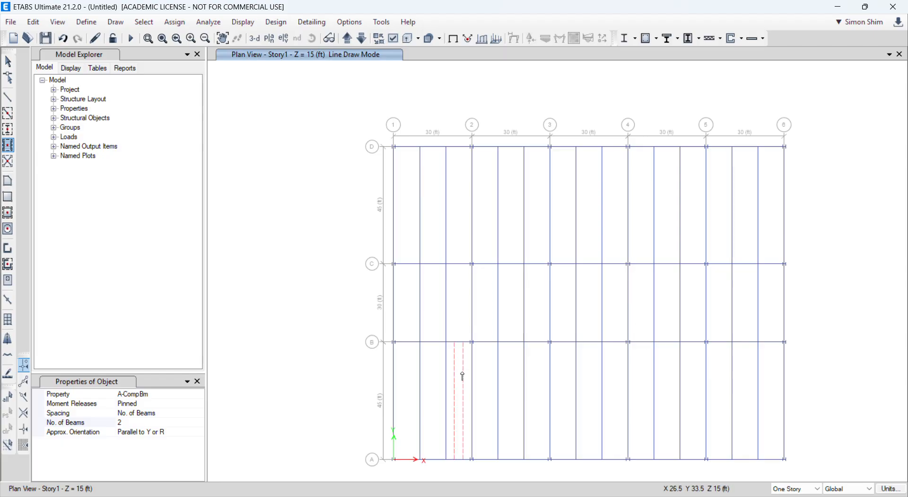
click(9, 61)
Show the model in 3-D with extruded frame objects and inspect the Story1 beams and columns.
click(255, 38)
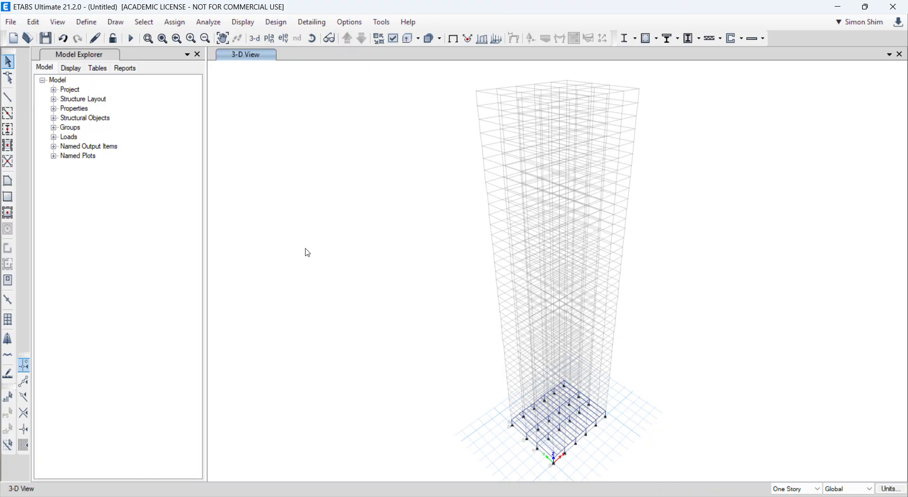
scroll(348, 272, down, 3)
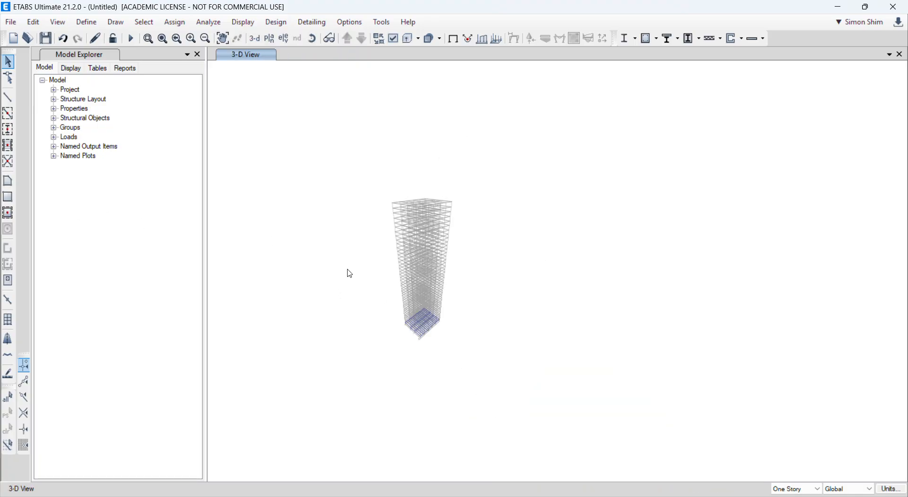
scroll(416, 342, up, 5)
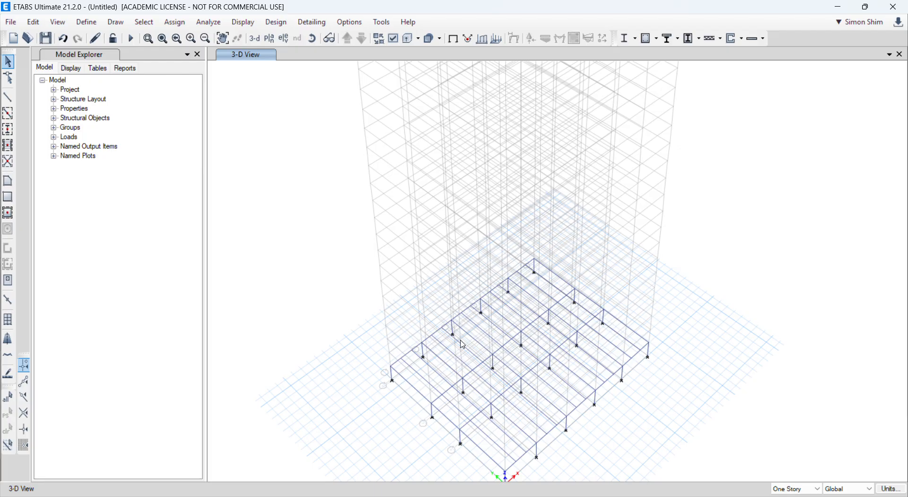
double_click(623, 11)
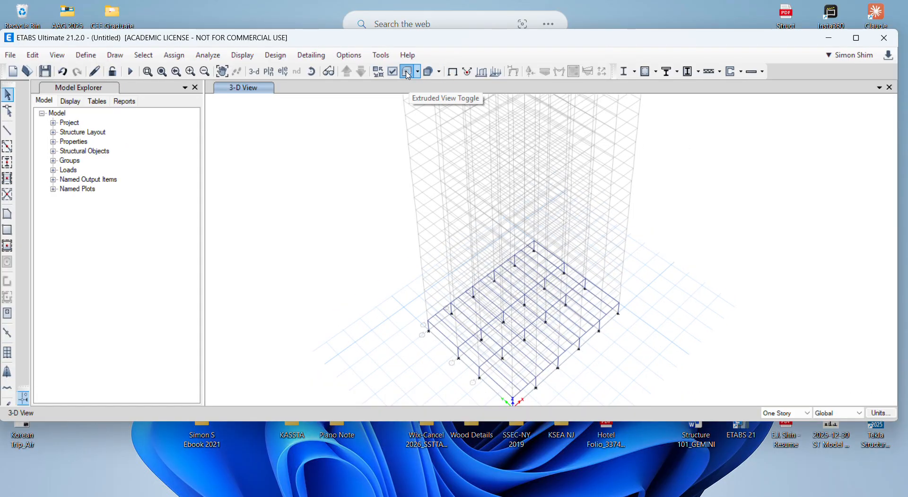
click(428, 73)
scroll(467, 359, up, 5)
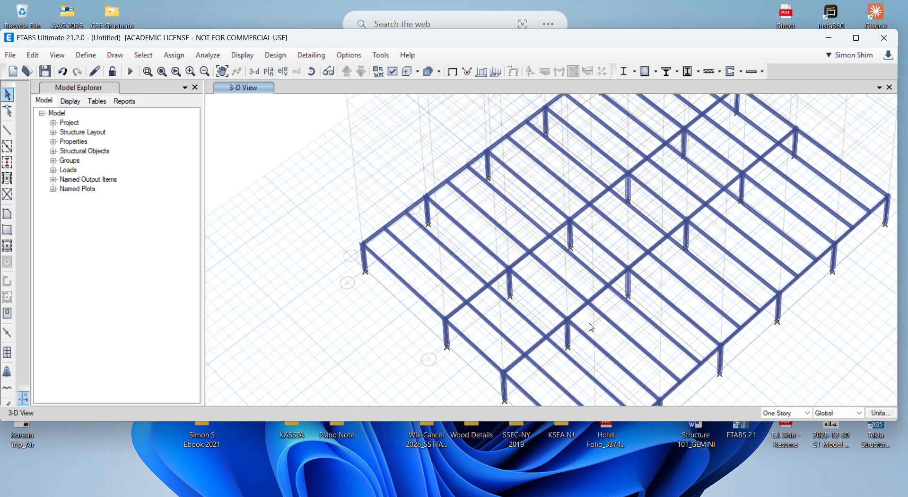
Switch from the 3-D view to the Story1 plan view.
click(857, 40)
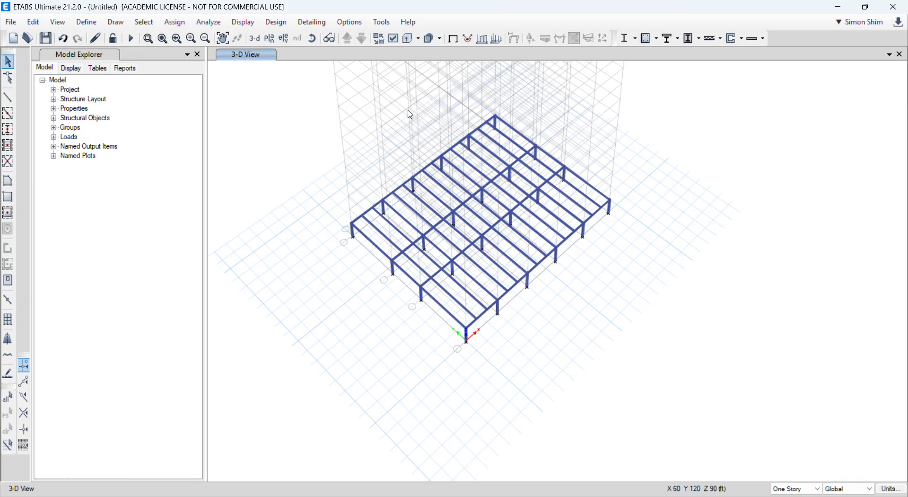
click(269, 38)
scroll(446, 296, down, 7)
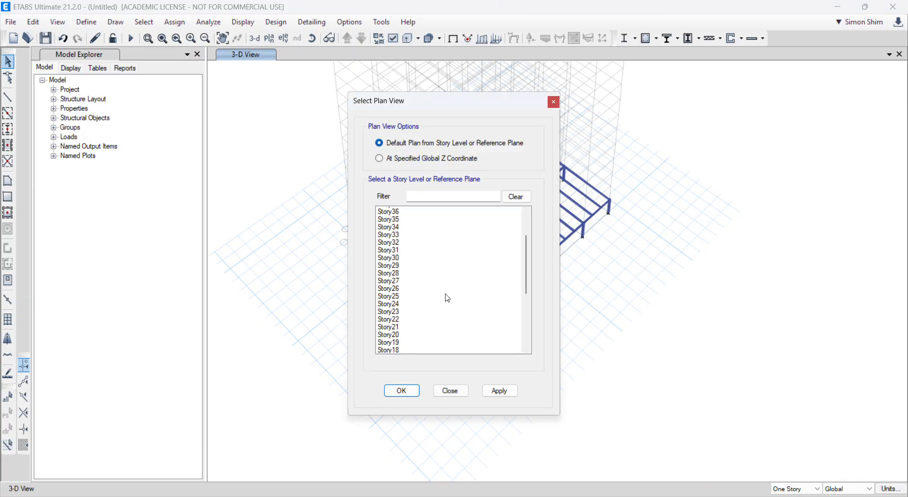
click(400, 342)
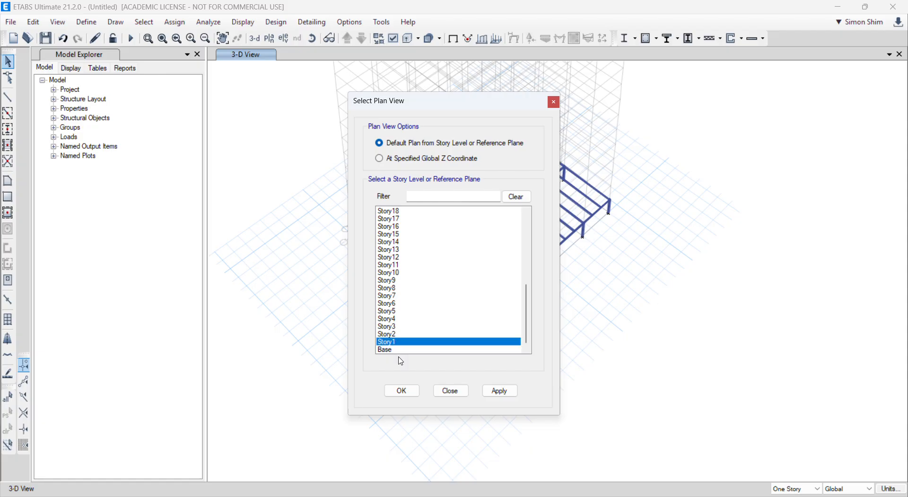
click(402, 391)
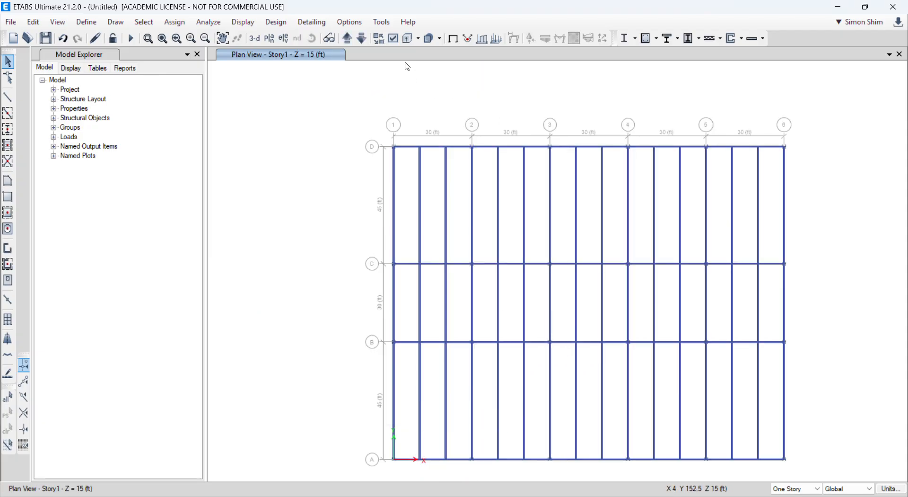
Turn off the extruded display of frames and shells in the Story1 plan, and check the setting in the view options.
double_click(668, 11)
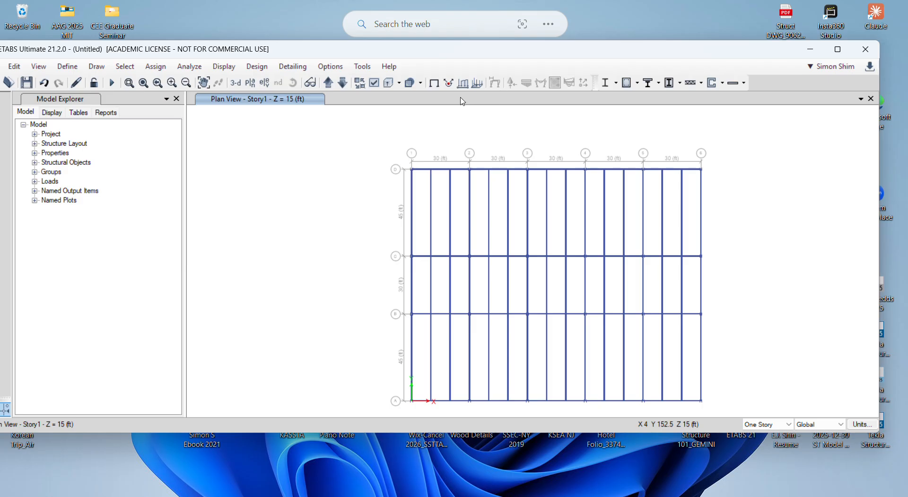
click(374, 82)
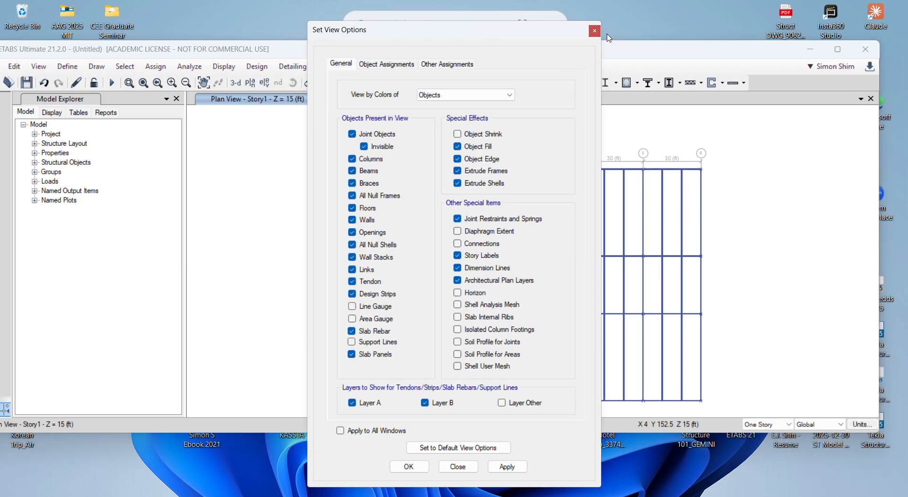
click(594, 31)
click(388, 84)
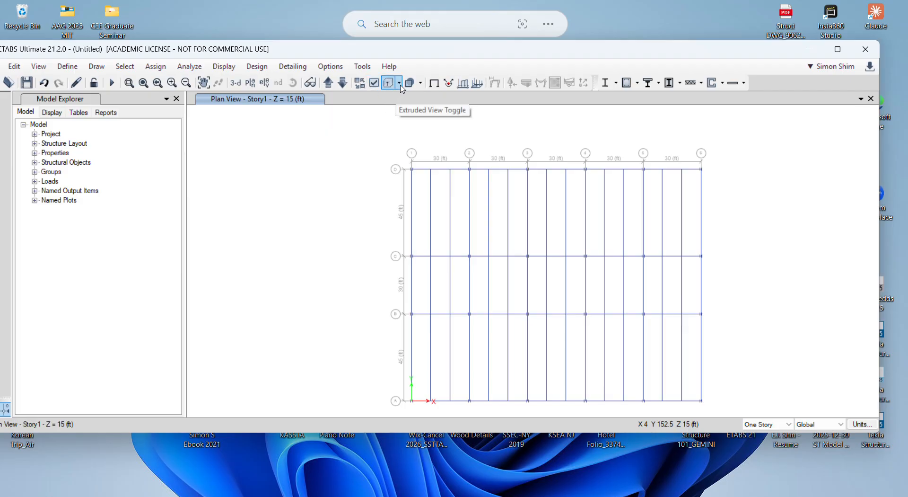
click(374, 83)
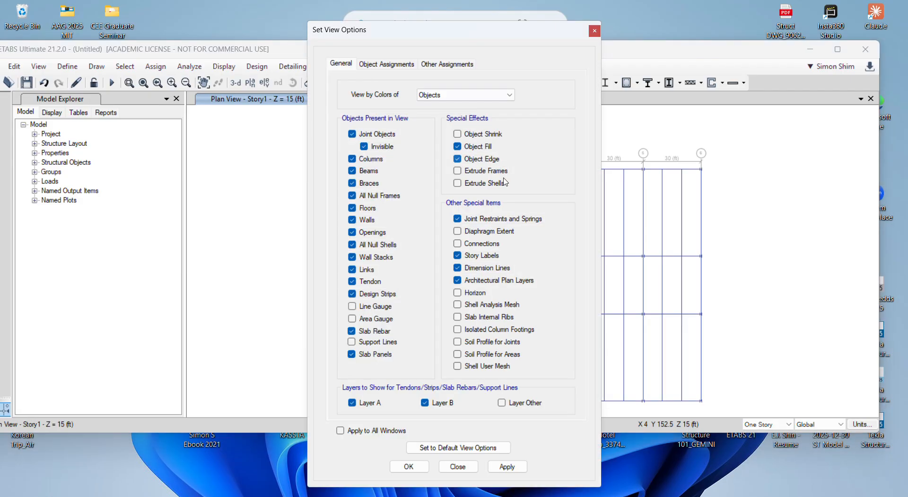
click(595, 31)
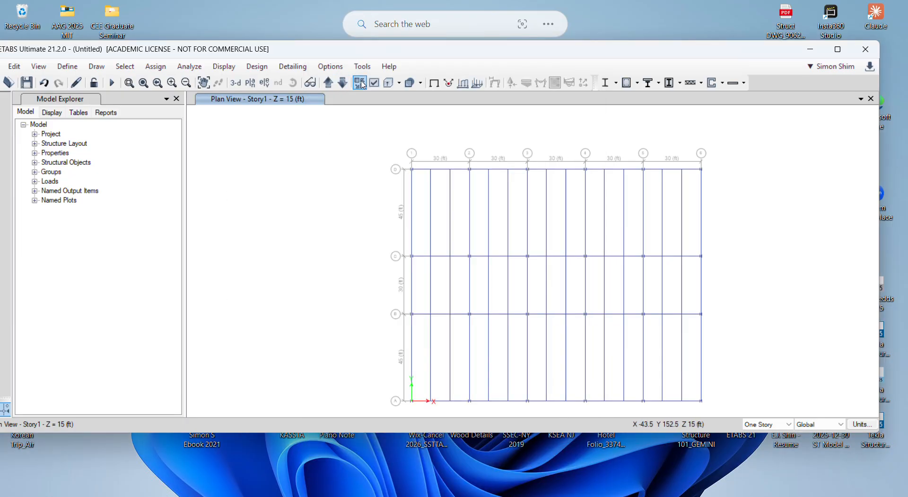
Review the general, object-assignment and other-assignment display options for the plan view, leaving without applying changes.
click(382, 85)
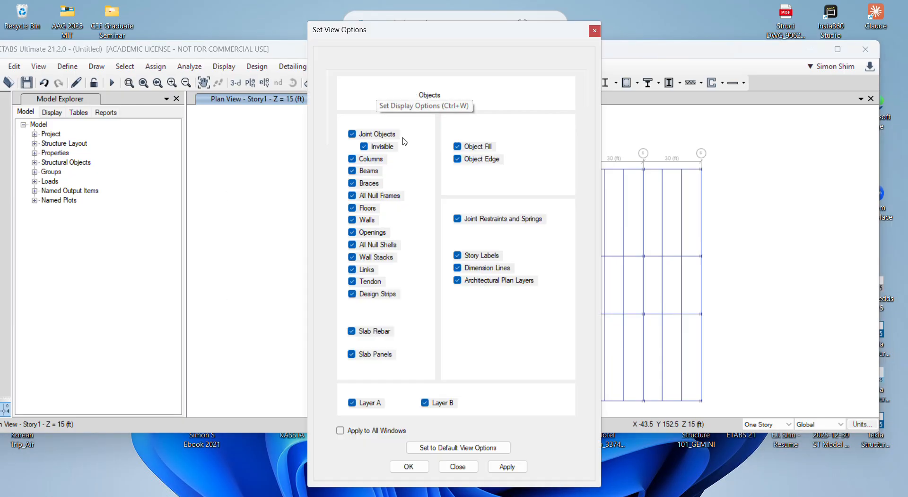
click(383, 171)
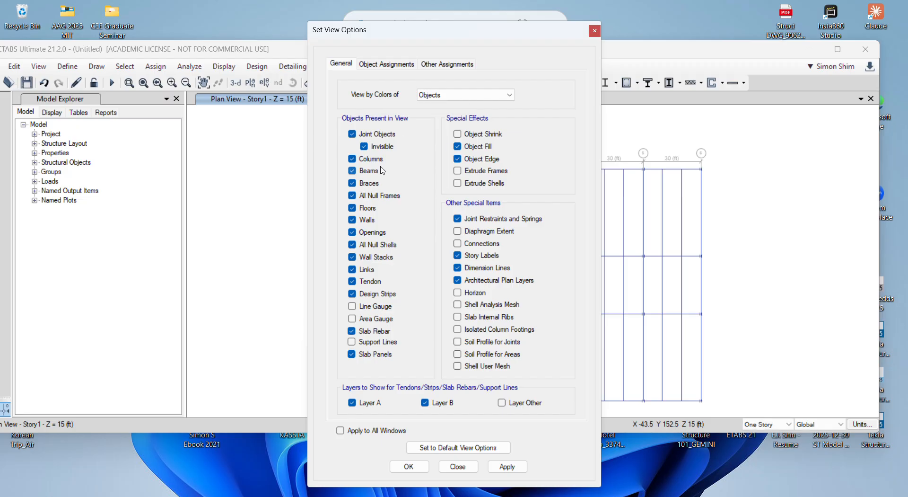
click(381, 161)
click(371, 183)
click(372, 171)
click(373, 160)
click(407, 64)
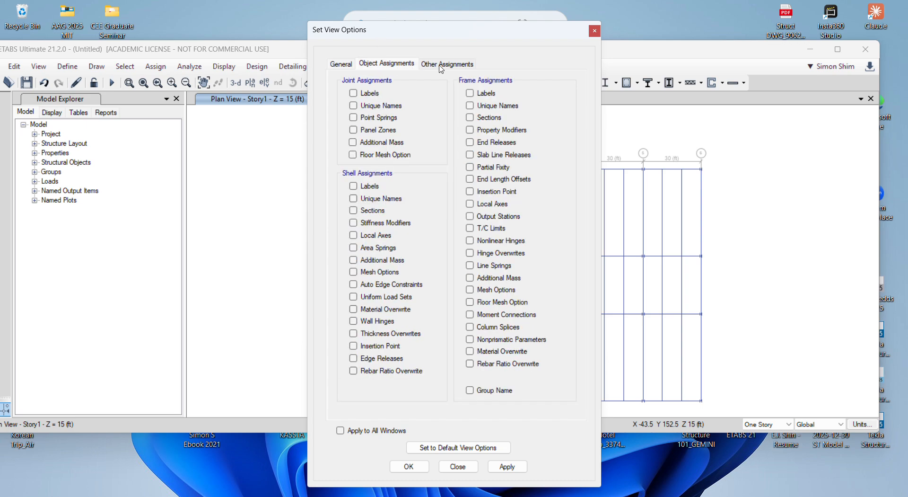
click(443, 65)
click(401, 66)
click(337, 66)
drag(349, 35, 268, 74)
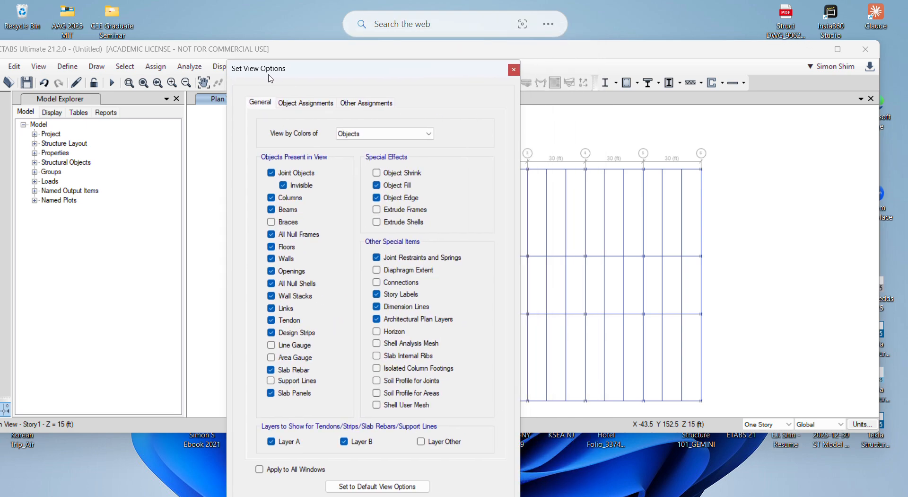
click(514, 70)
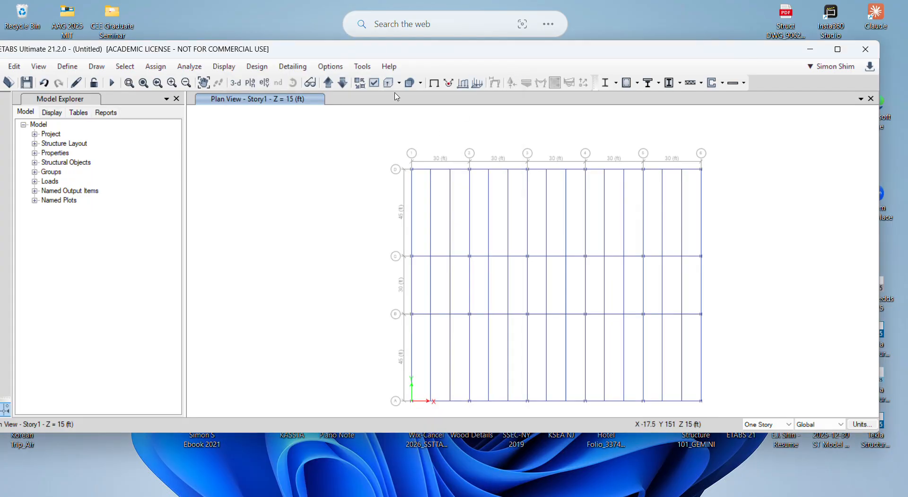
Display the frame end releases on the Story1 plan and inspect them at the beam ends.
click(838, 50)
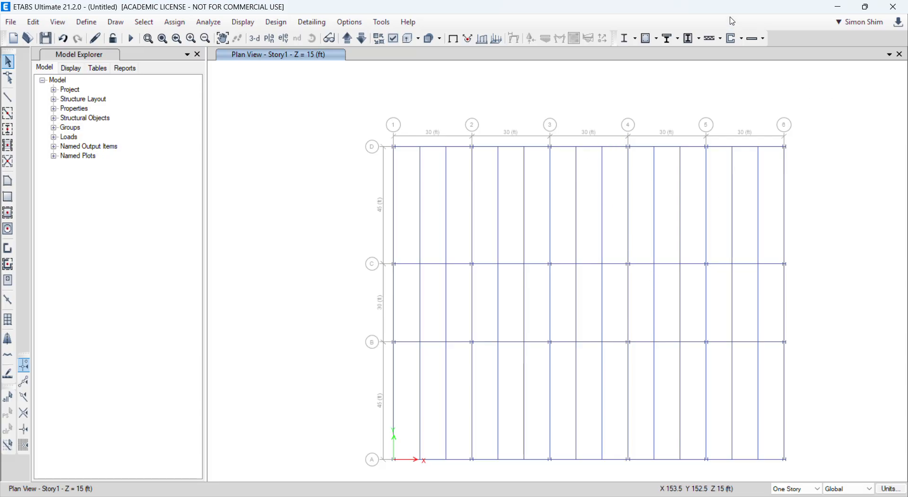
drag(726, 10, 684, 50)
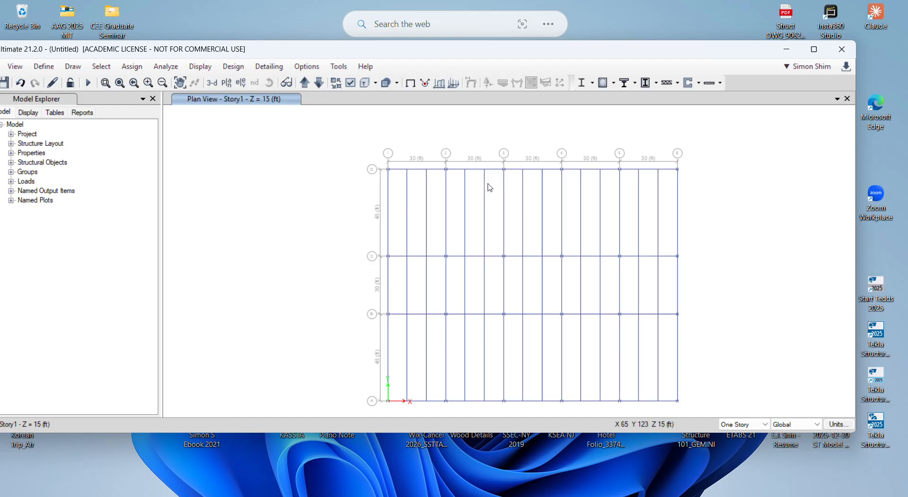
click(350, 83)
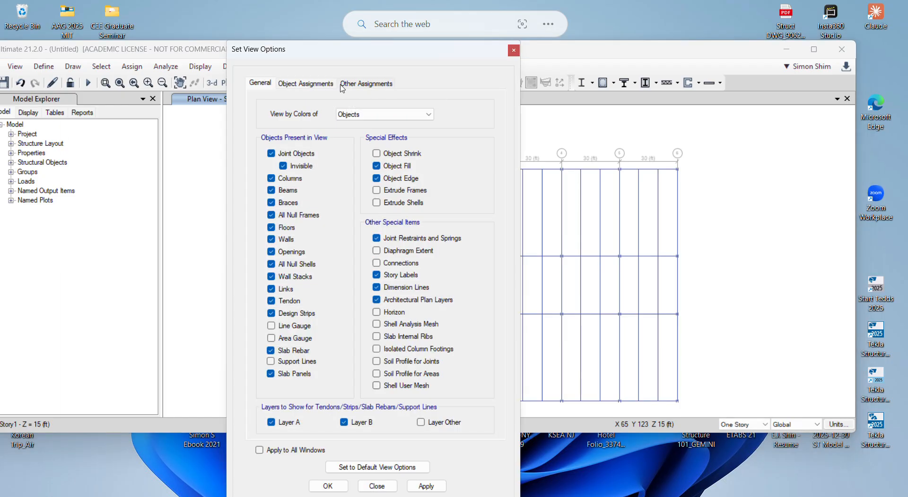
click(318, 86)
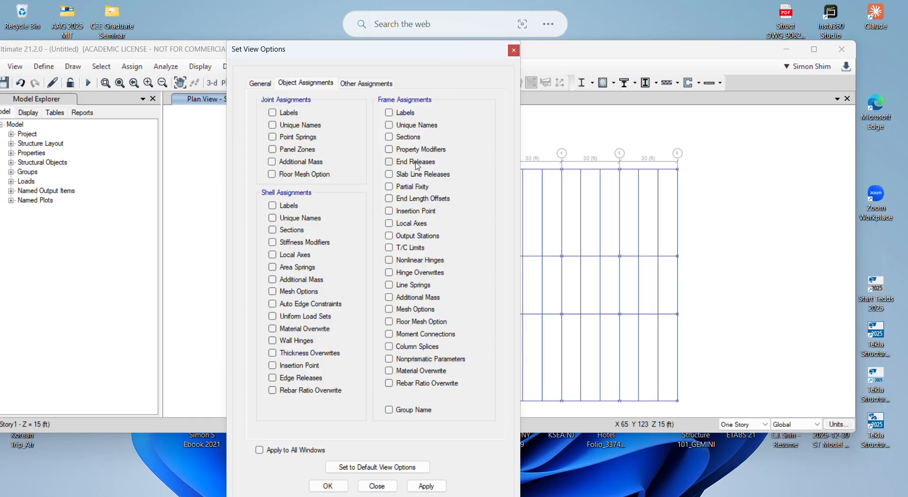
click(394, 164)
drag(358, 55, 189, 37)
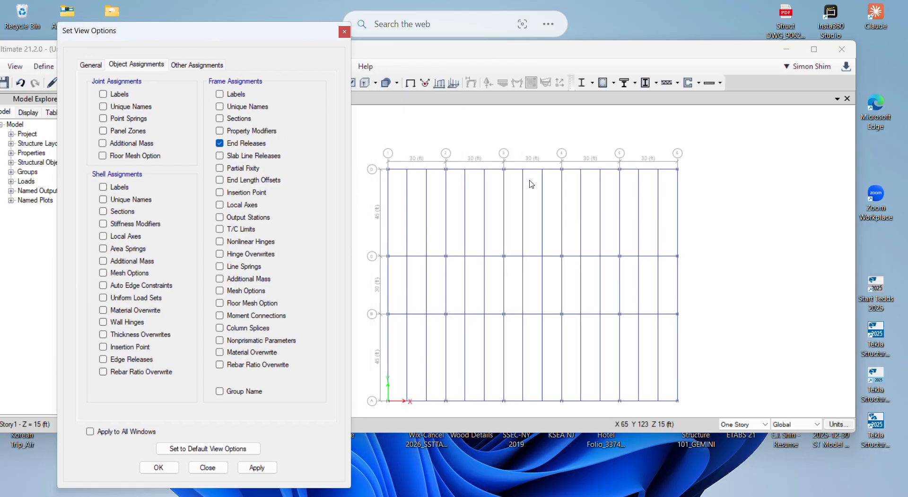
click(255, 468)
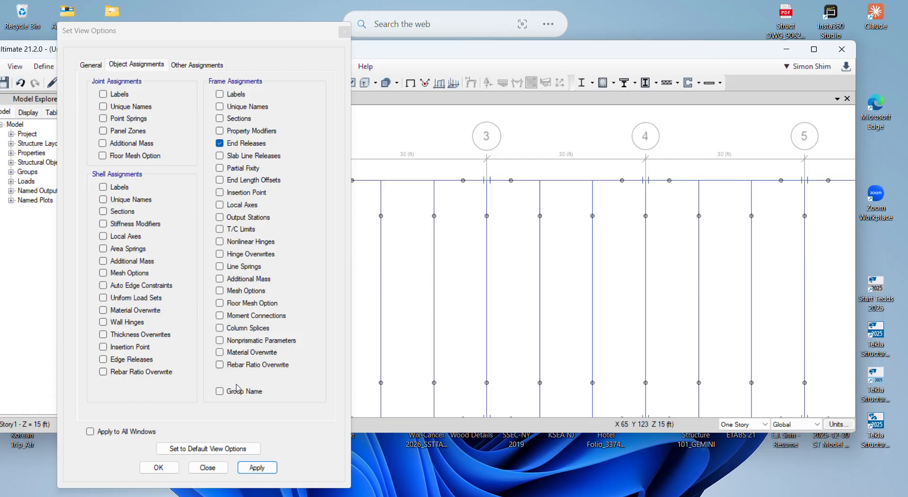
click(209, 467)
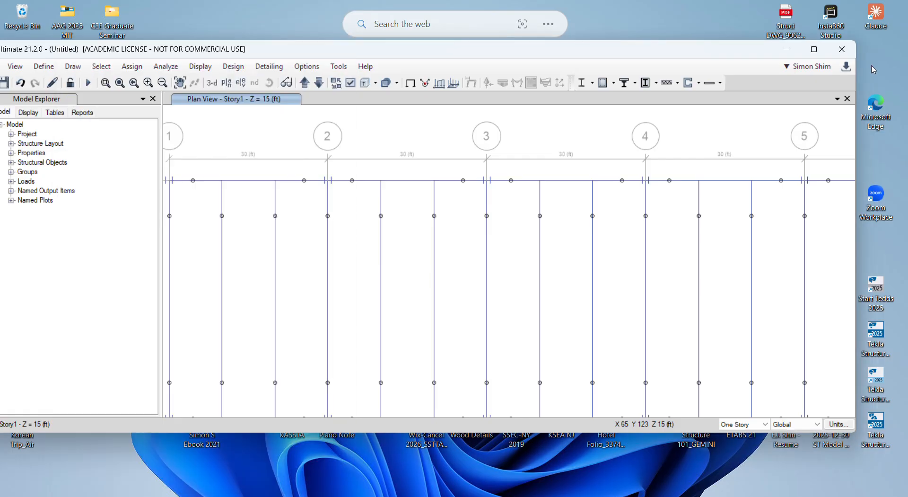
click(814, 49)
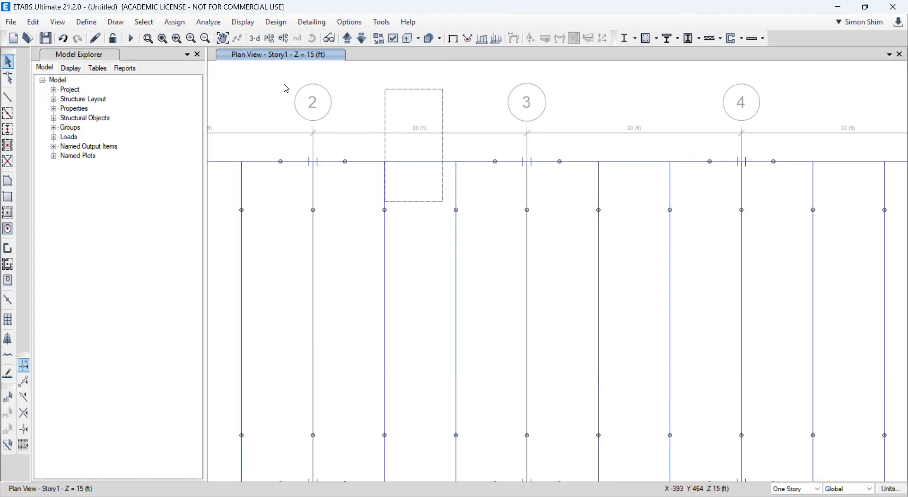
click(162, 39)
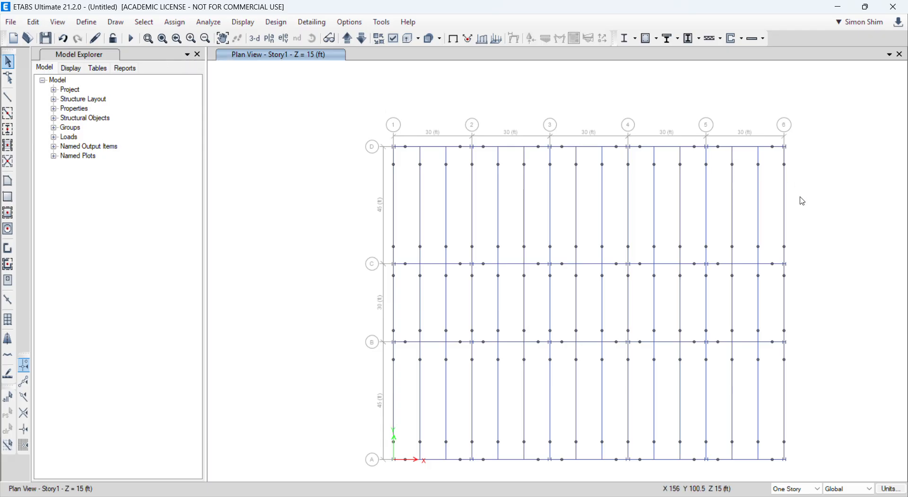
Display the frame section names together with the end releases on the Story1 plan.
double_click(659, 10)
drag(666, 5, 587, 65)
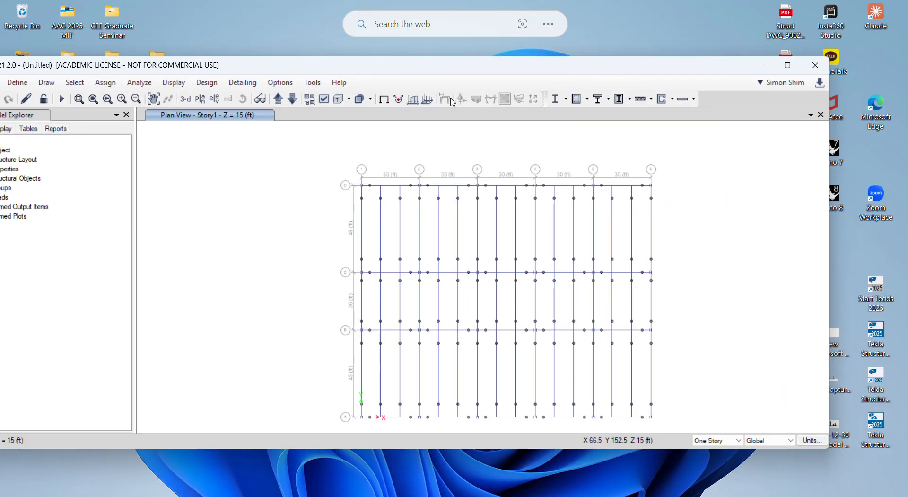
click(323, 99)
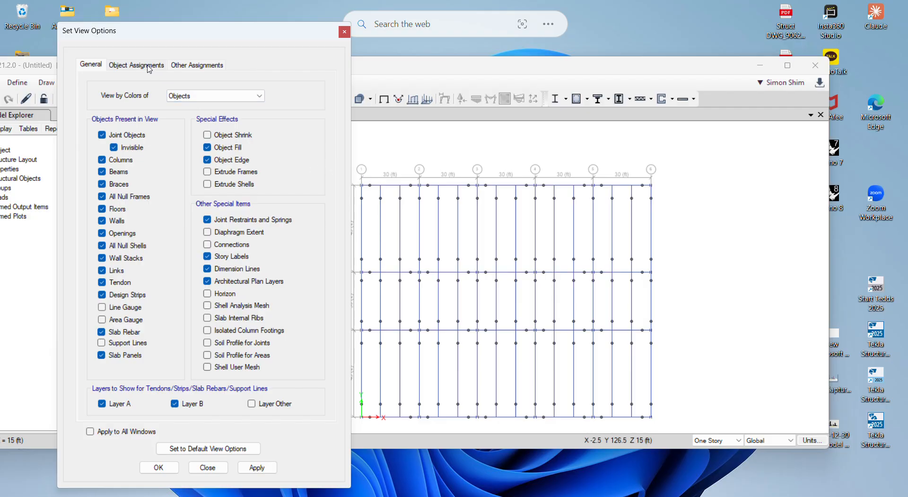
click(132, 68)
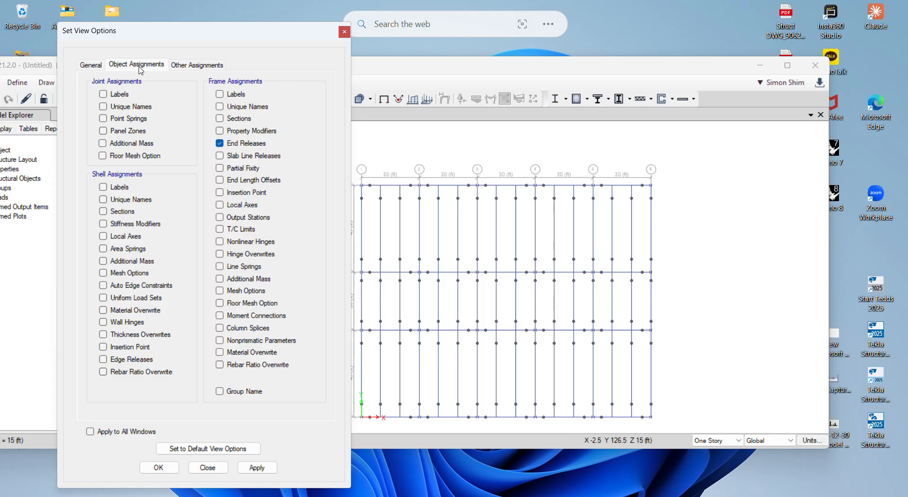
click(234, 120)
click(257, 467)
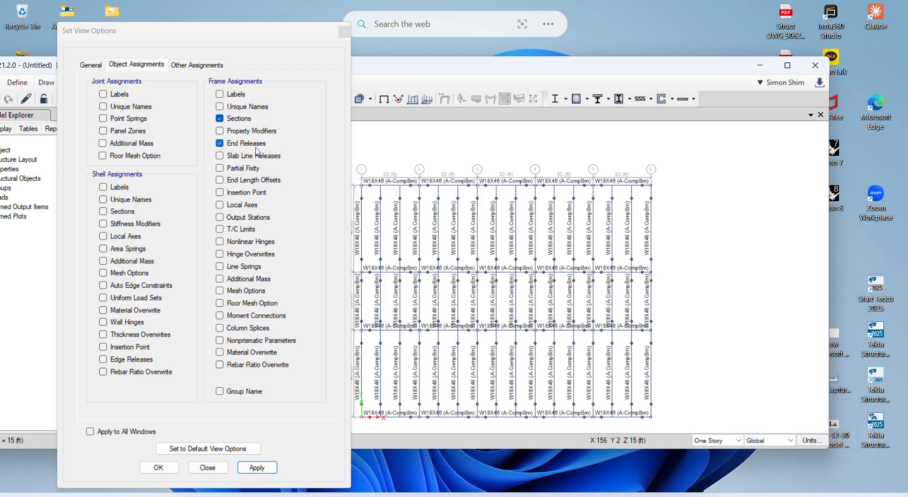
drag(284, 39, 243, 30)
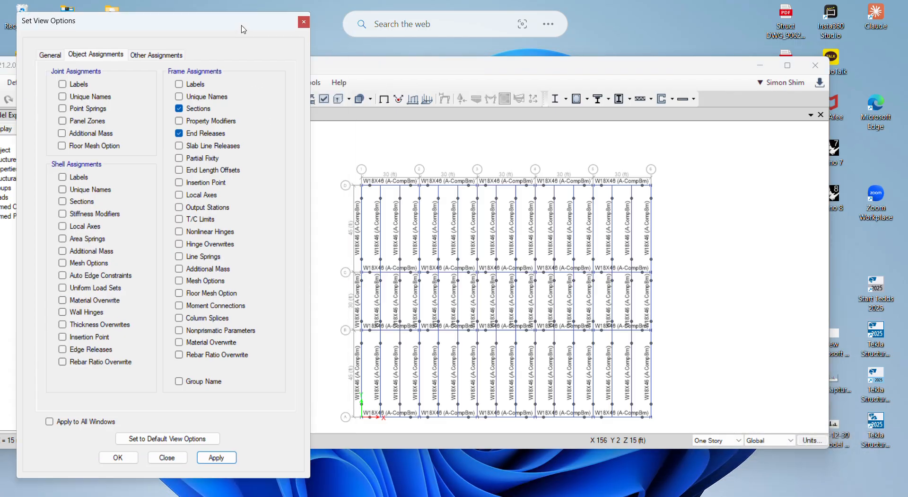
click(118, 457)
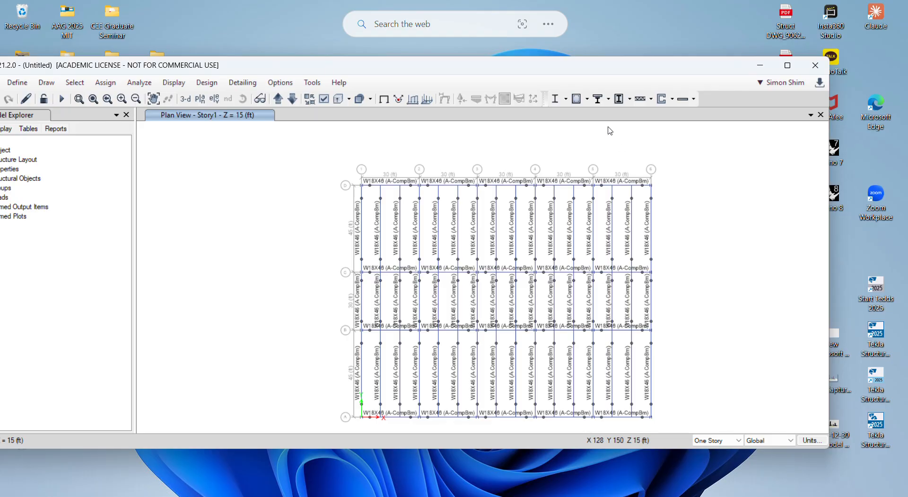
click(787, 66)
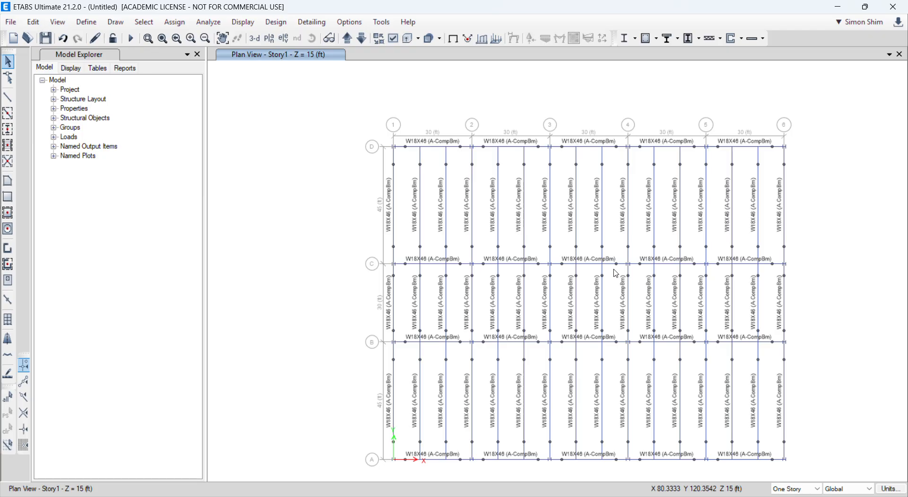
scroll(818, 209, down, 1)
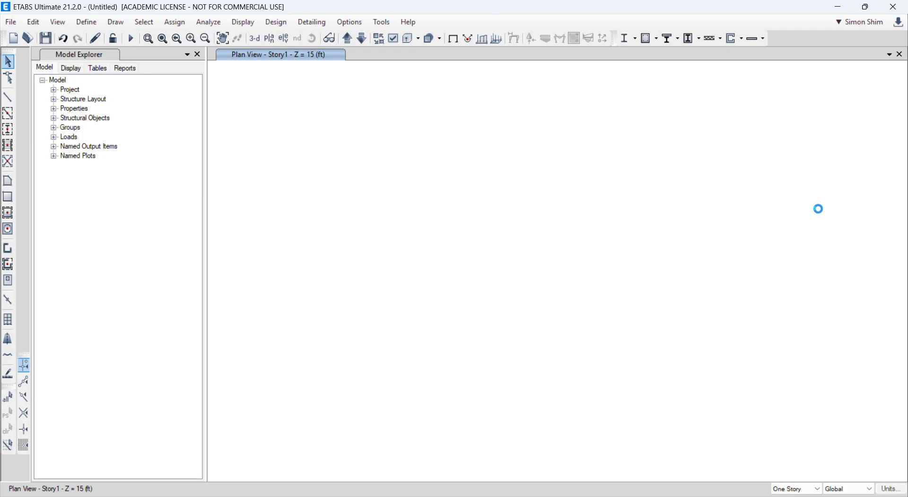
click(161, 41)
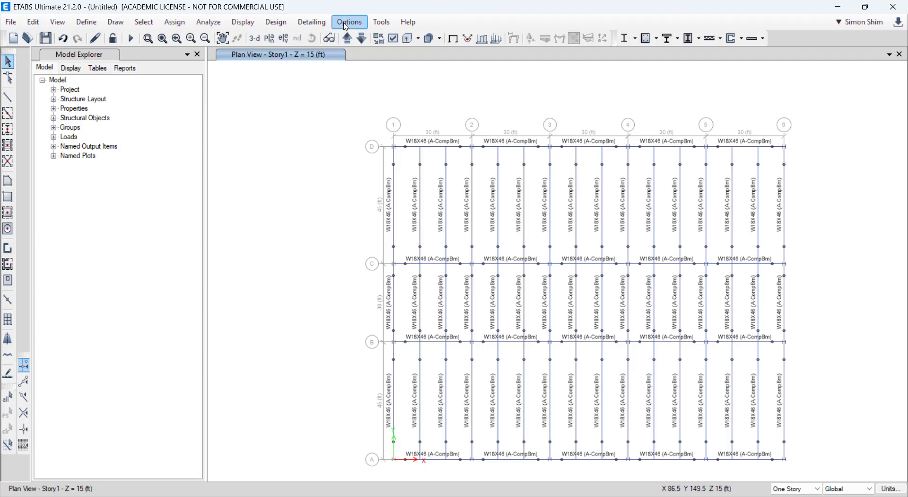
Review the list of materials defined in the model.
click(88, 23)
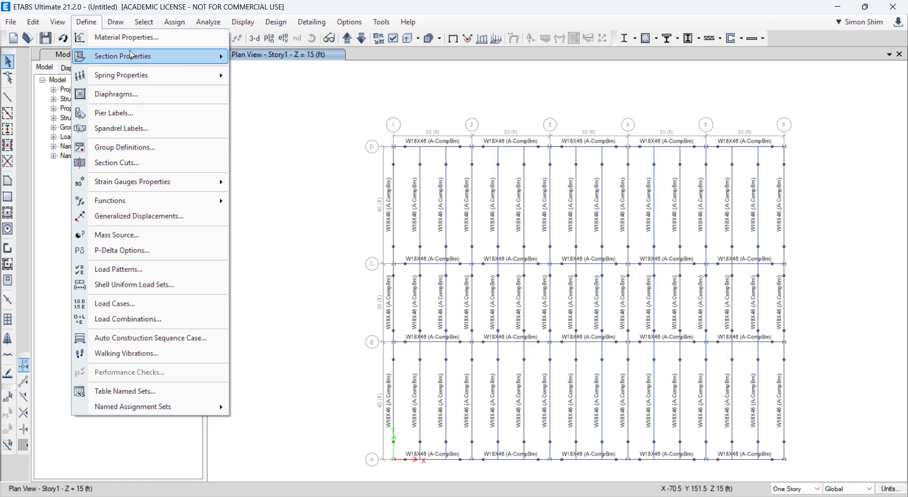
click(137, 44)
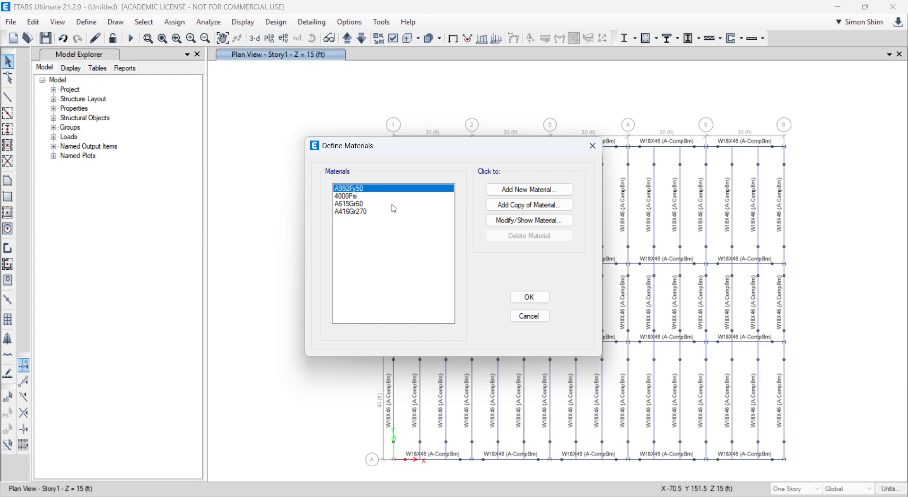
click(530, 316)
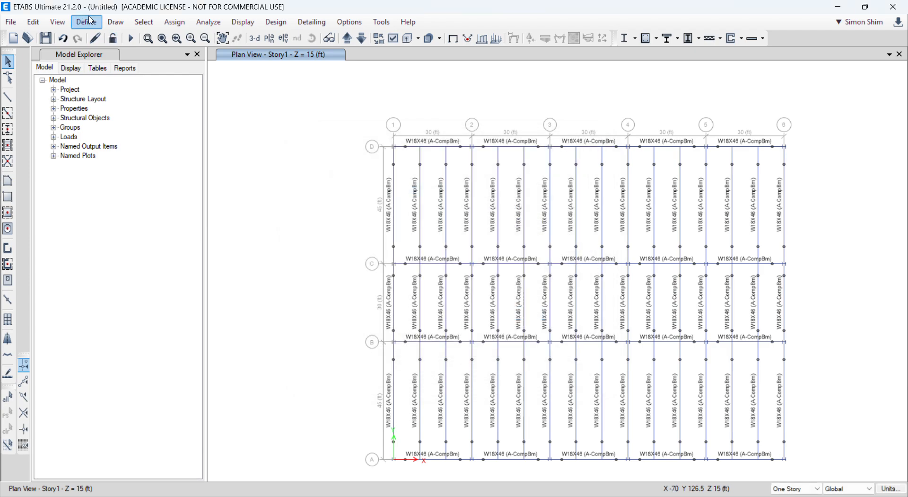
Set the slab depth of the filled deck property Deck1 to 4.5 in.
click(87, 22)
mouse_move(111, 60)
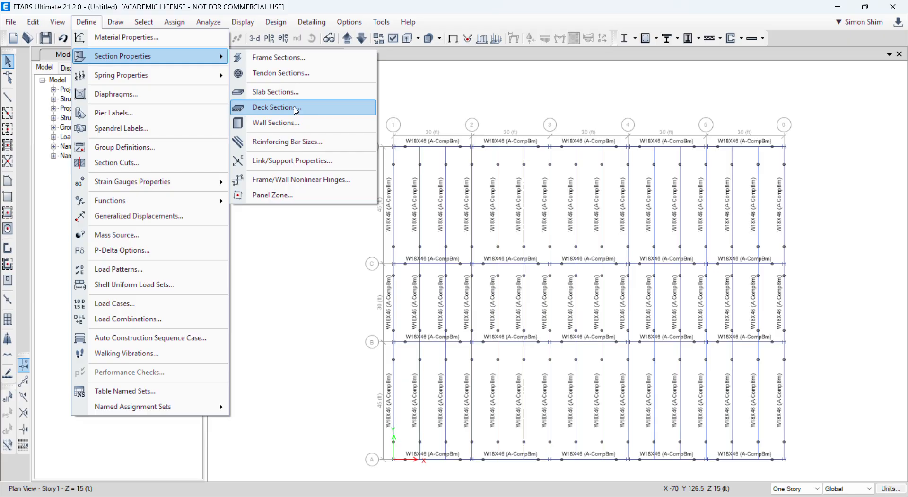
click(295, 110)
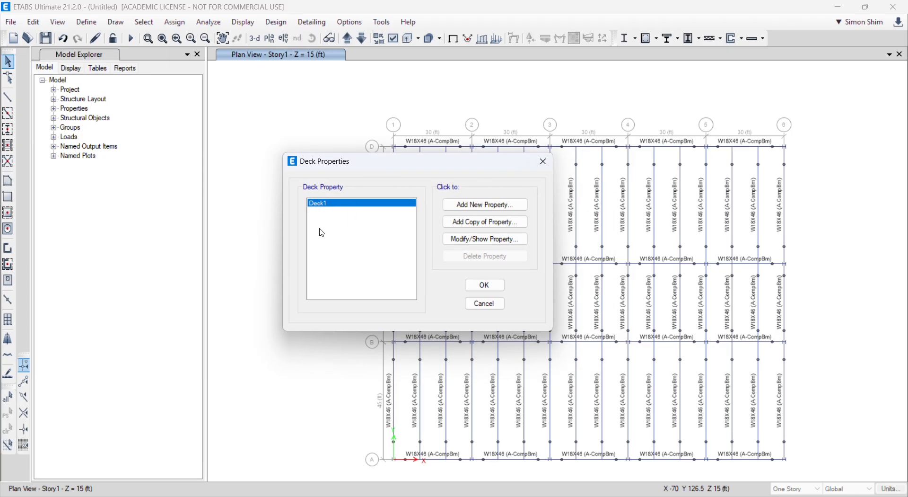
click(471, 242)
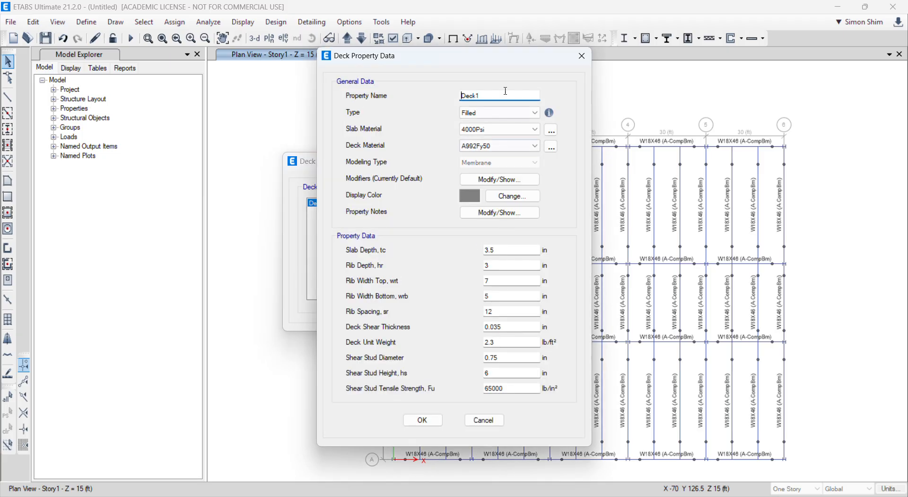
drag(488, 63, 729, 55)
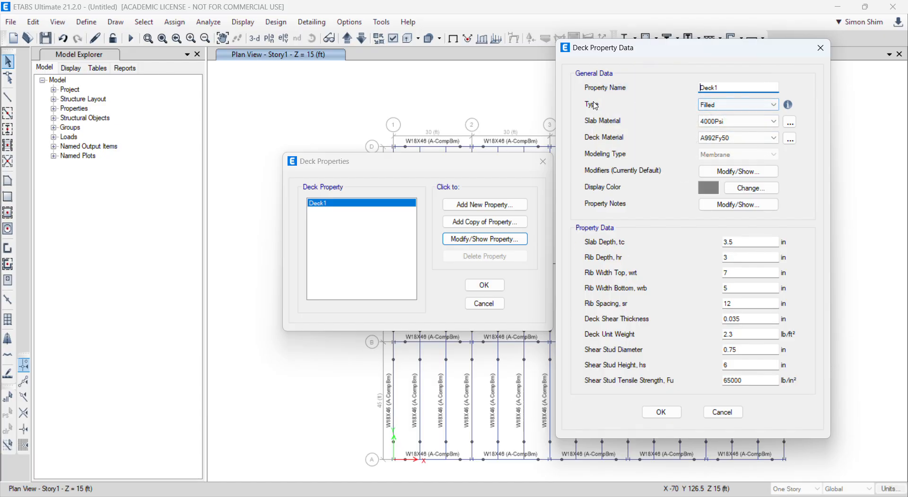
mouse_move(788, 106)
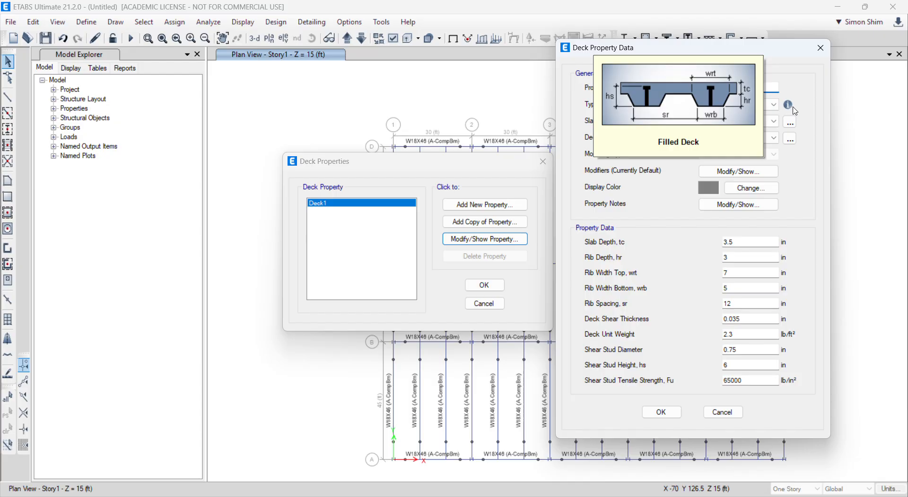
click(746, 241)
text(4.5)
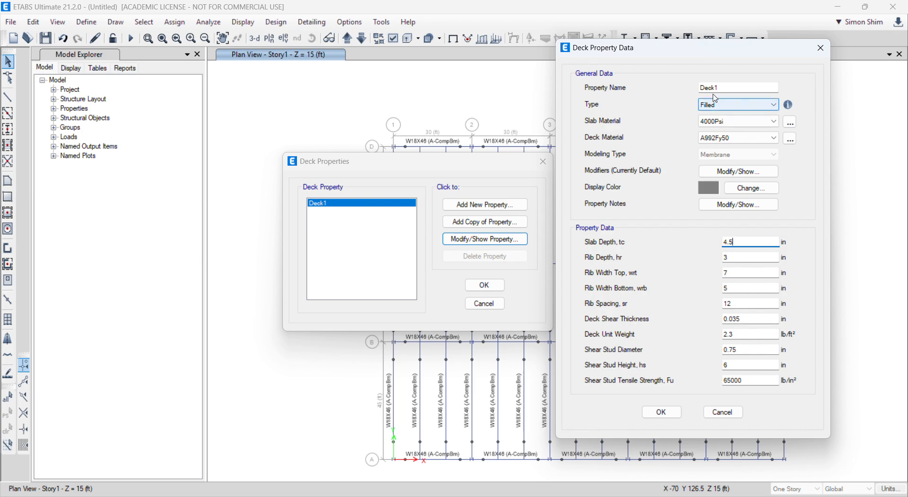
Rename the deck property Deck1 as 3MD4.5C and save the deck definition.
drag(724, 87, 695, 88)
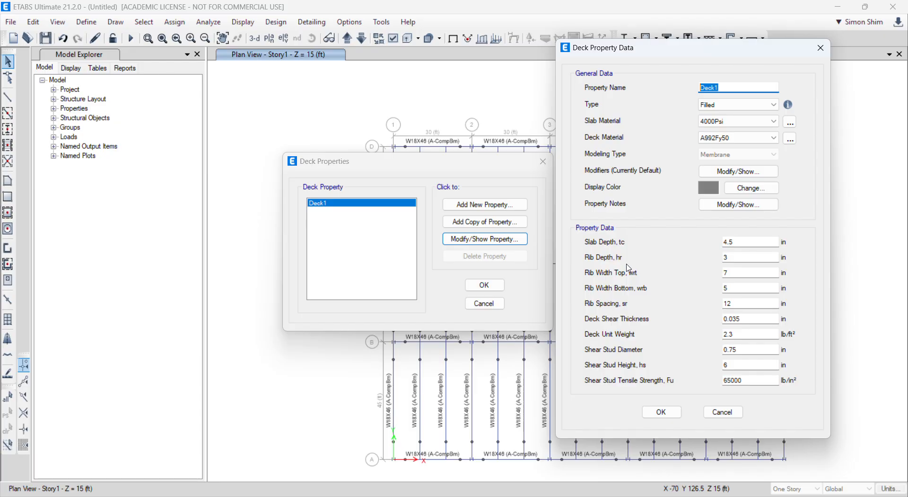
text(3m)
key(BackSpace)
key(Caps_Lock)
text(md)
key(Caps_Lock)
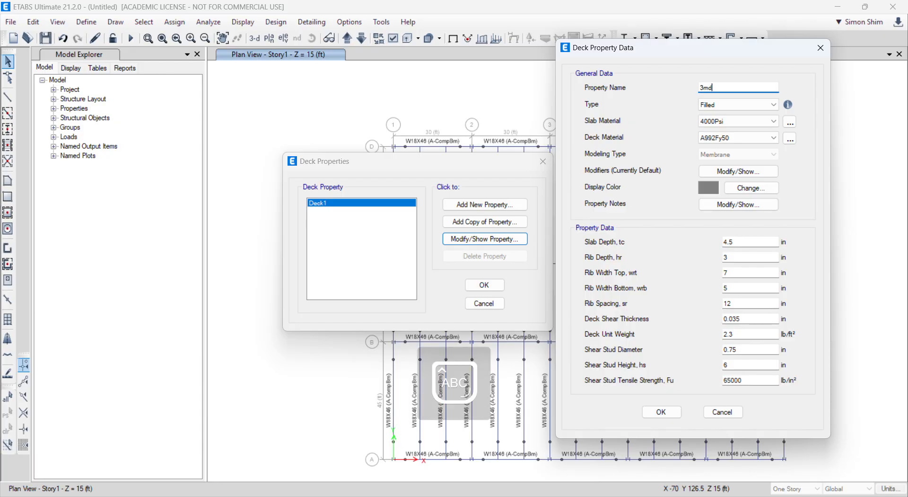
key(BackSpace)
key(BackSpace)
text(MD4.5c)
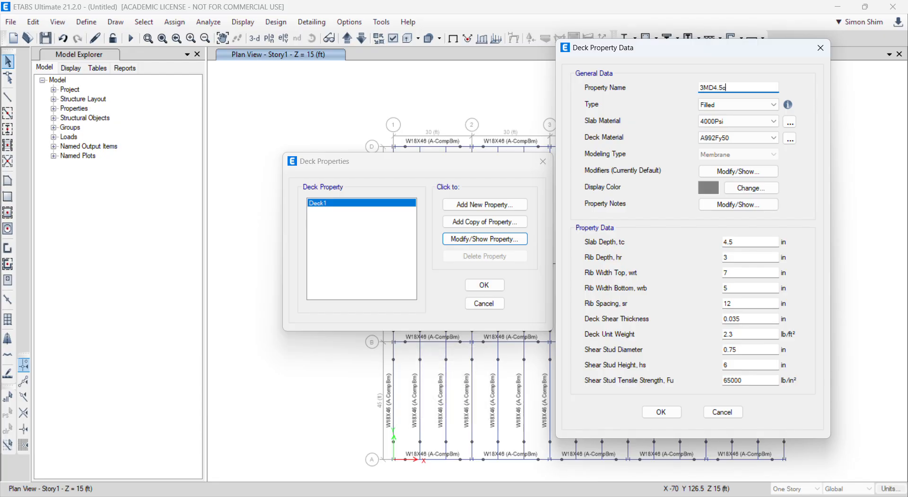
key(Caps_Lock)
text(C)
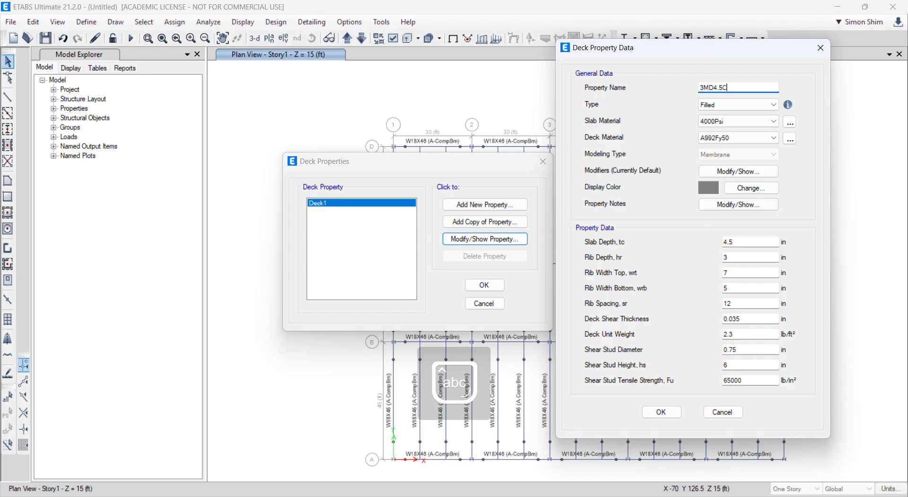
key(Caps_Lock)
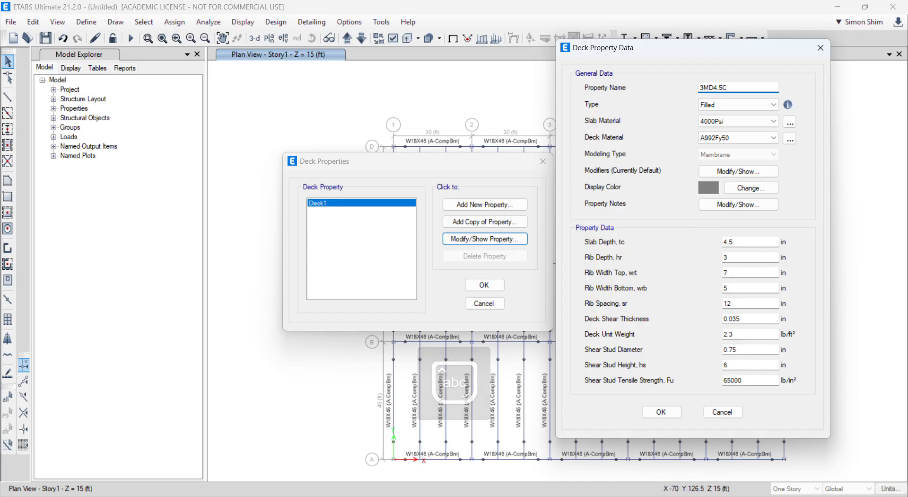
text(ON)
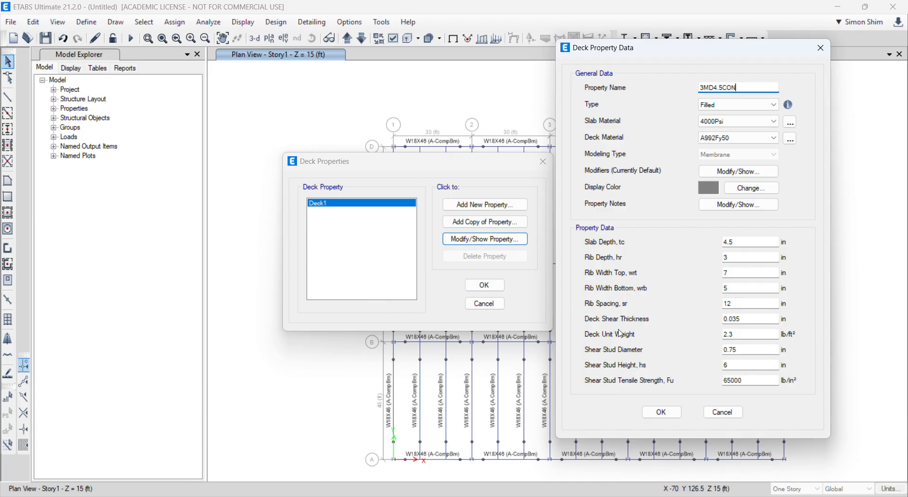
key(BackSpace)
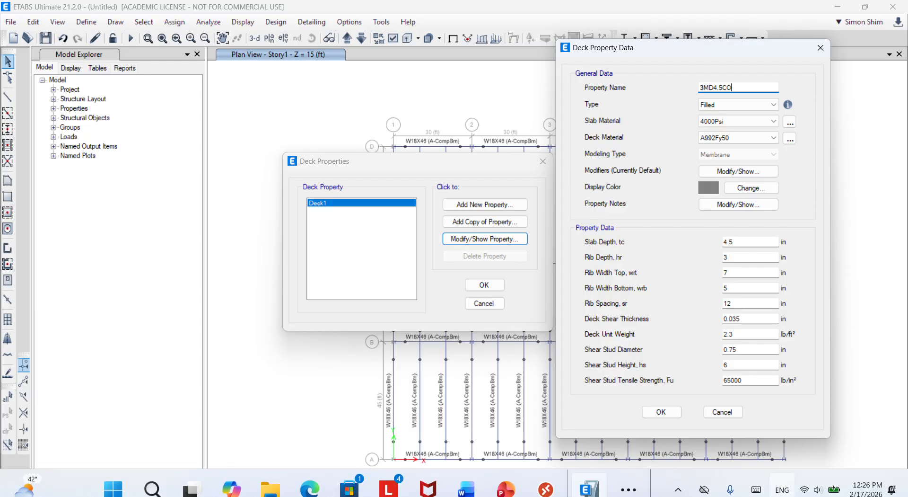
key(BackSpace)
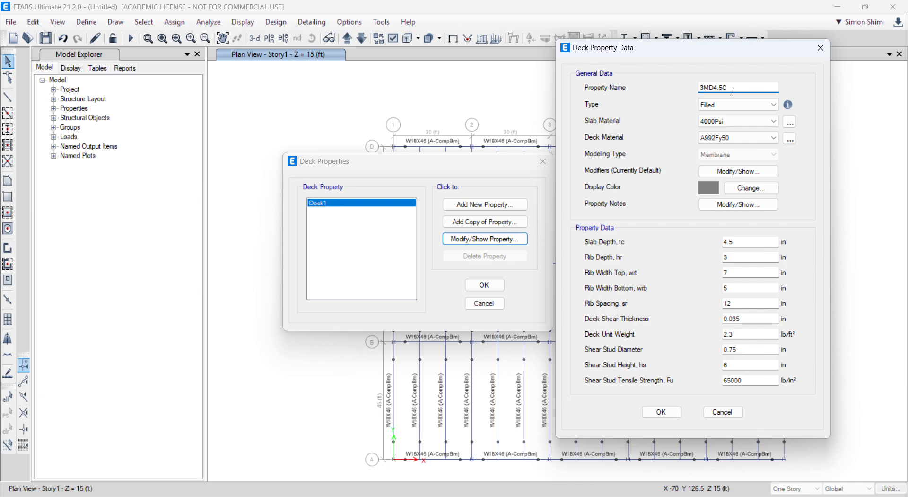
click(672, 412)
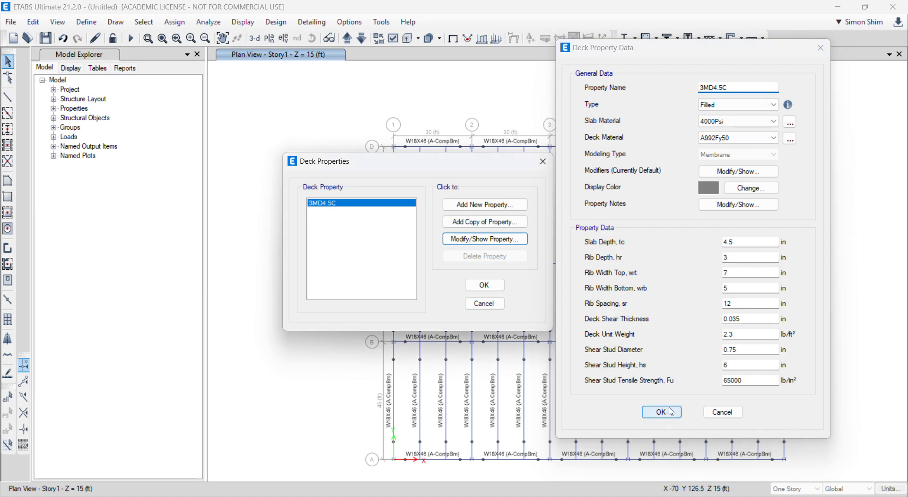
click(491, 286)
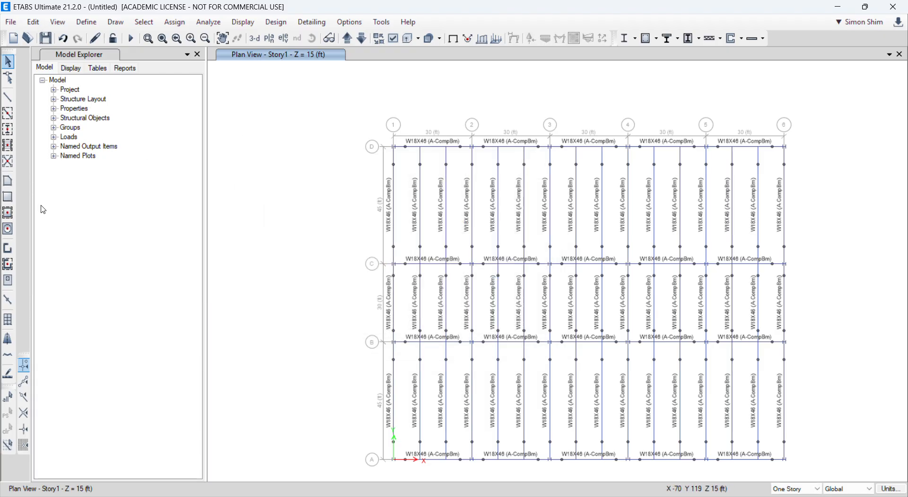
Start the quick floor area drawing by grid bay and choose 3MD4.5C as its section property.
click(7, 213)
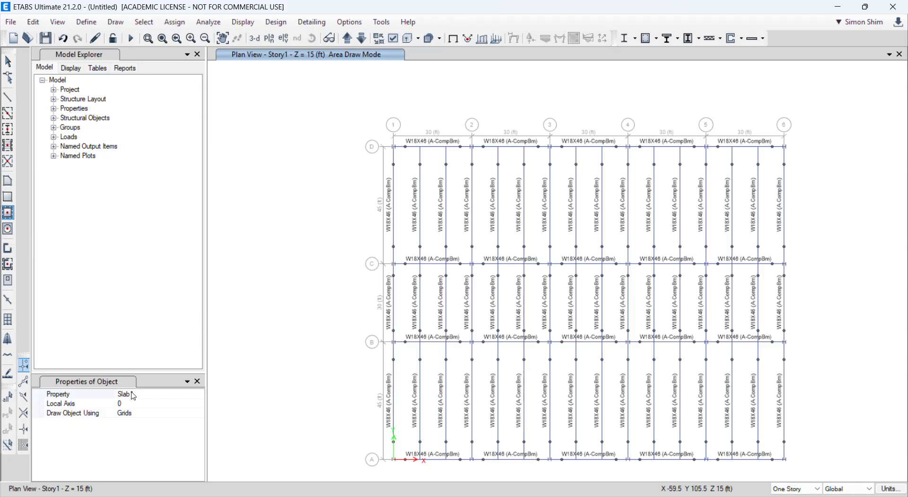
click(186, 395)
click(199, 394)
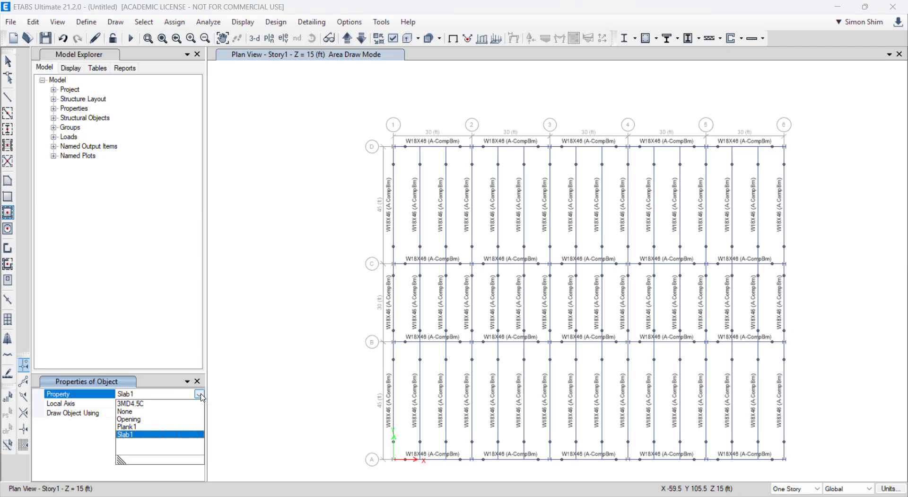
click(137, 403)
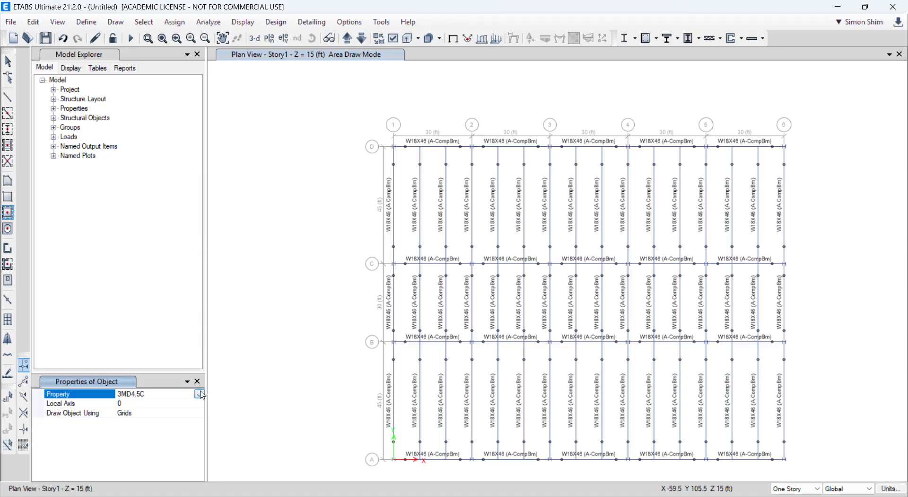
Try filling every Story1 grid bay with separate 3MD4.5C deck areas, select a few of them, and undo the areas.
click(6, 218)
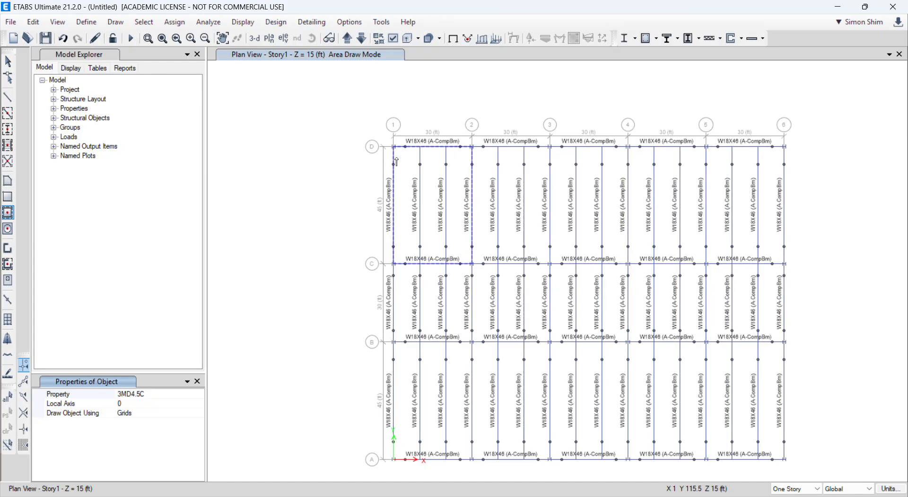
mouse_move(314, 116)
mouse_down()
mouse_move(692, 365)
mouse_move(868, 461)
mouse_up()
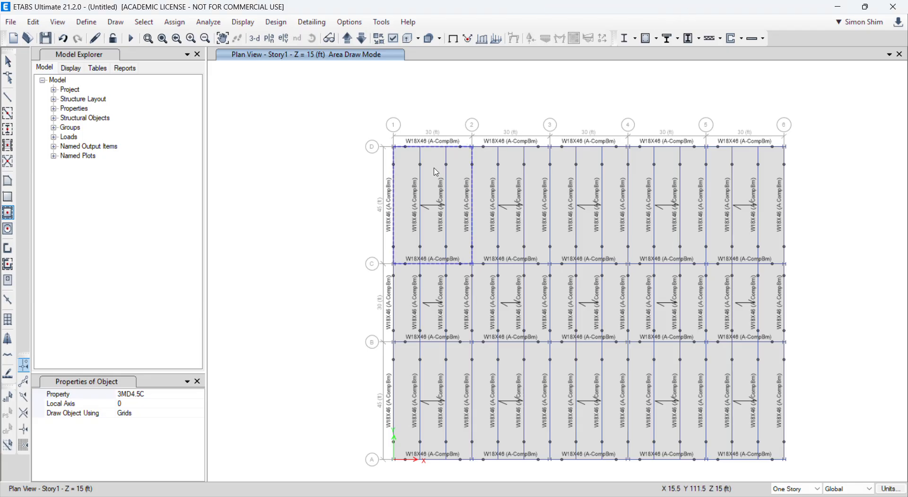
key(Escape)
click(580, 167)
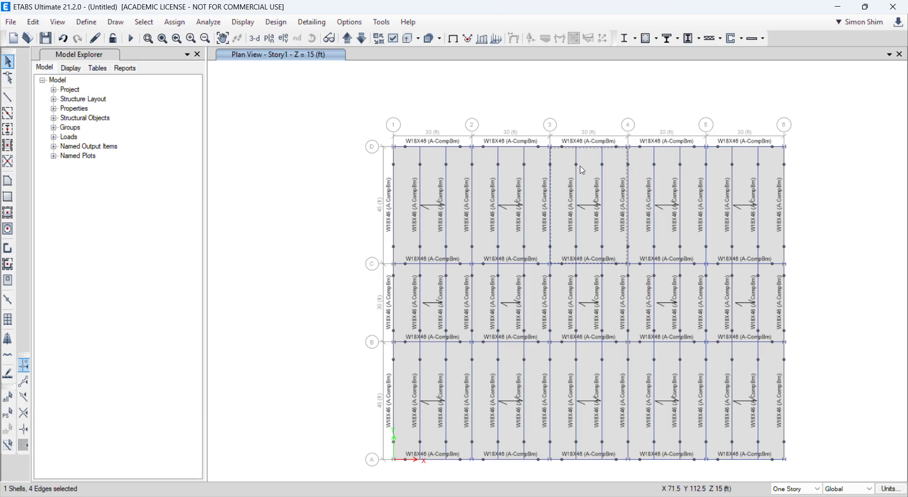
click(586, 168)
click(668, 174)
click(64, 39)
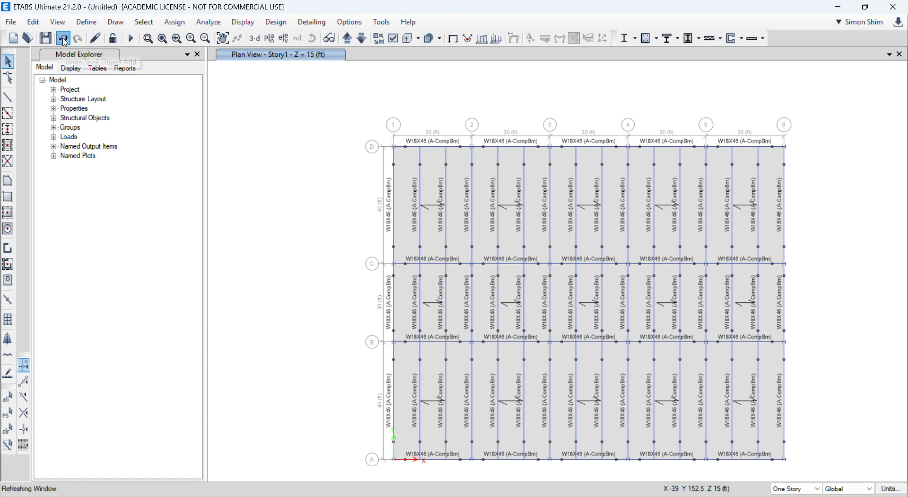
click(64, 39)
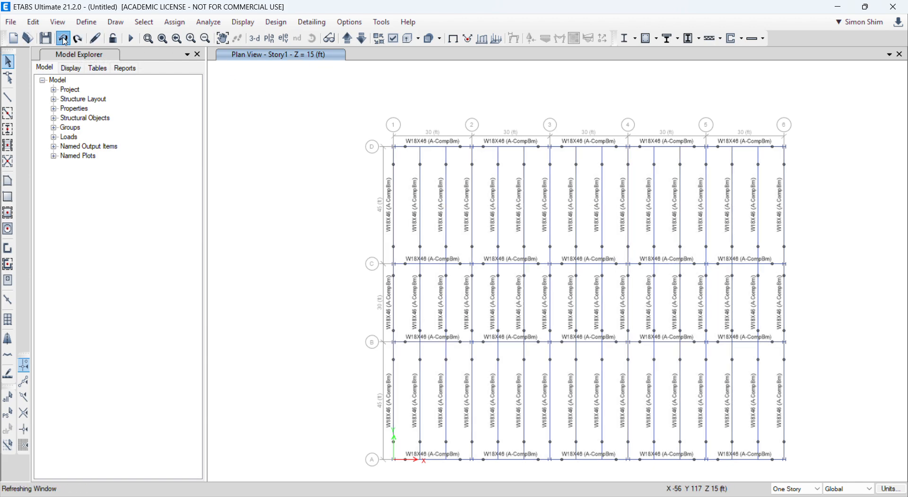
Try drawing a rectangular deck from grid D-1 to a point inside the bay between grids 3-4 and B-C, and undo it.
click(8, 197)
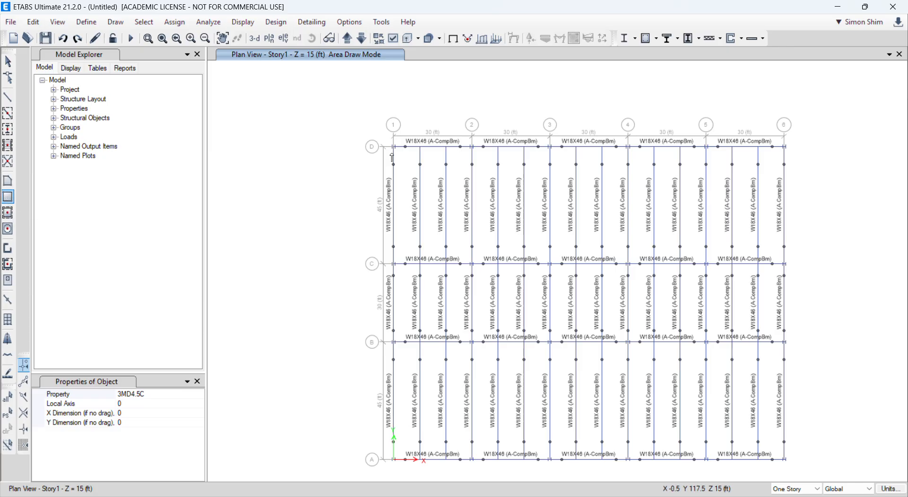
mouse_move(394, 147)
mouse_down()
mouse_move(487, 251)
mouse_move(570, 315)
mouse_up()
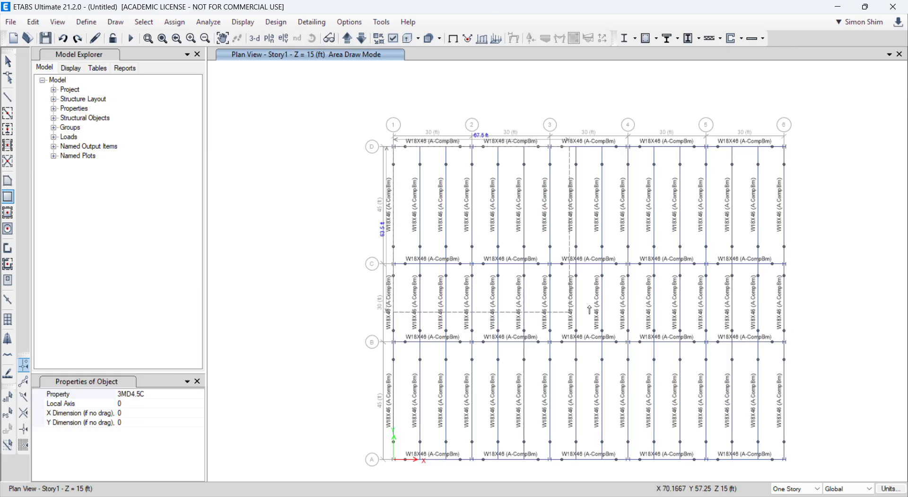
scroll(575, 310, up, 3)
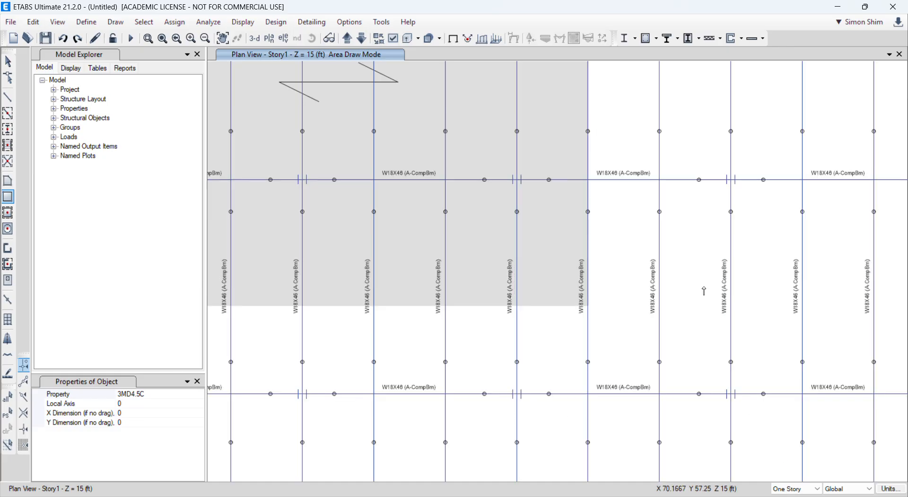
click(63, 38)
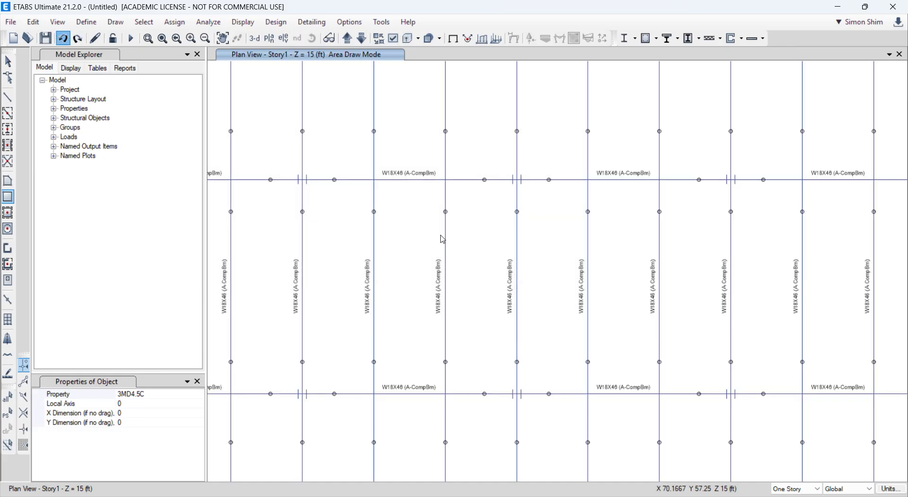
click(162, 38)
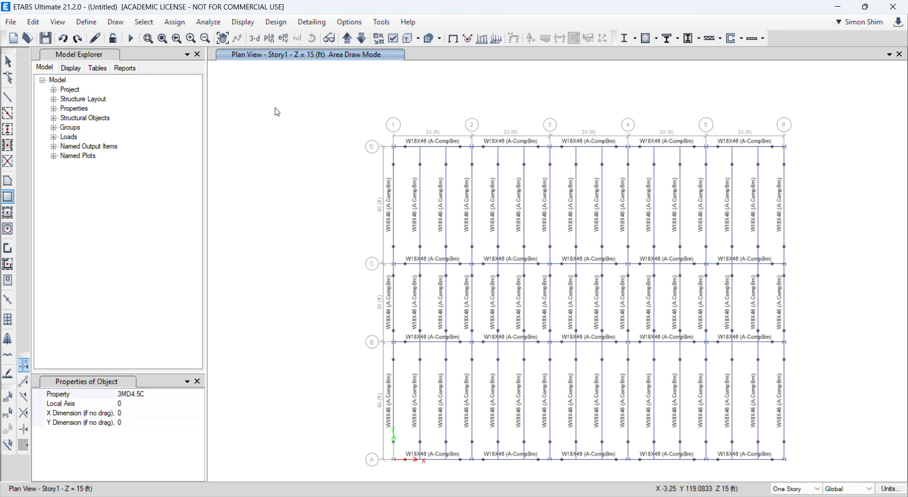
key(Escape)
click(160, 40)
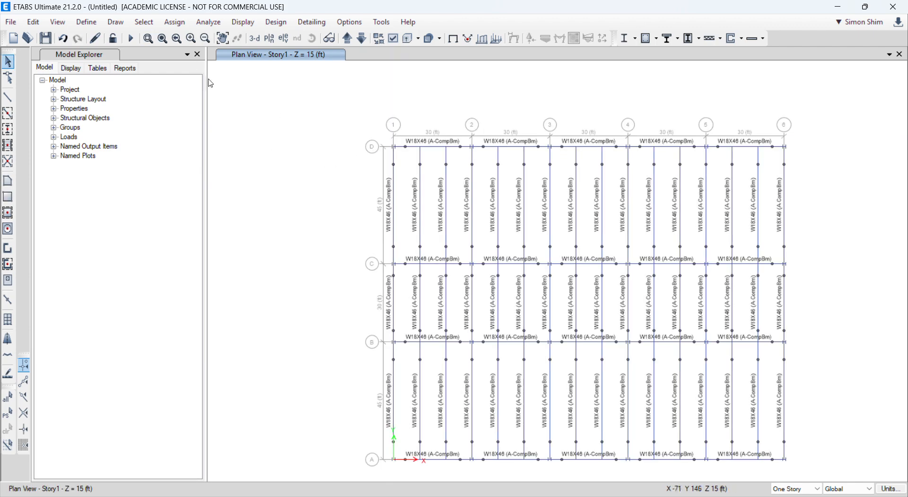
Draw one rectangular 3MD4.5C deck area over the whole Story1 plan, from grid intersection D-1 to A-6.
click(8, 196)
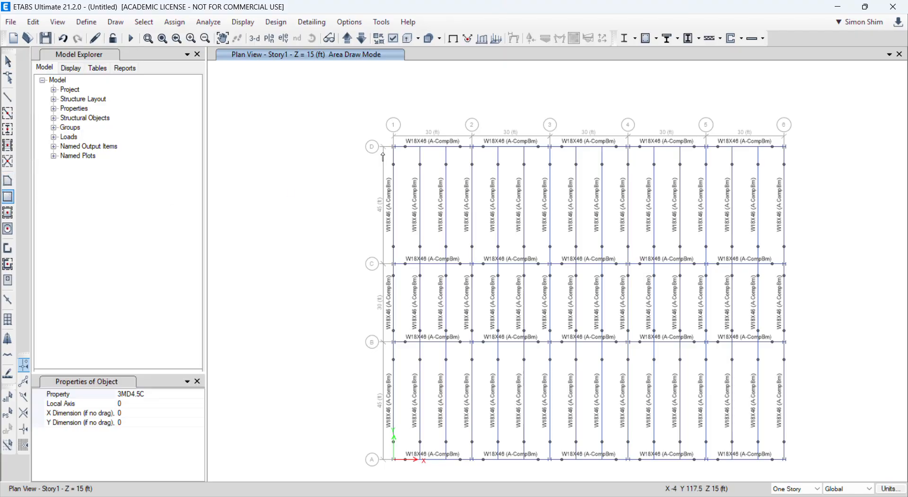
click(393, 146)
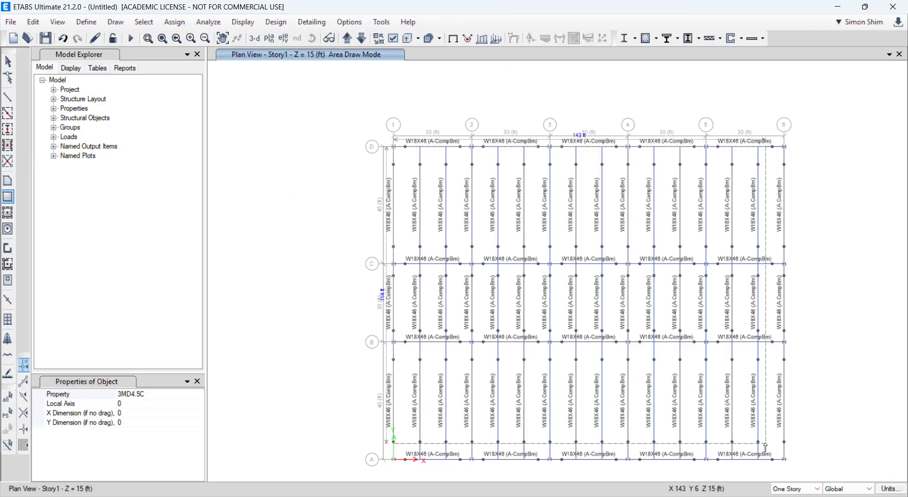
click(784, 459)
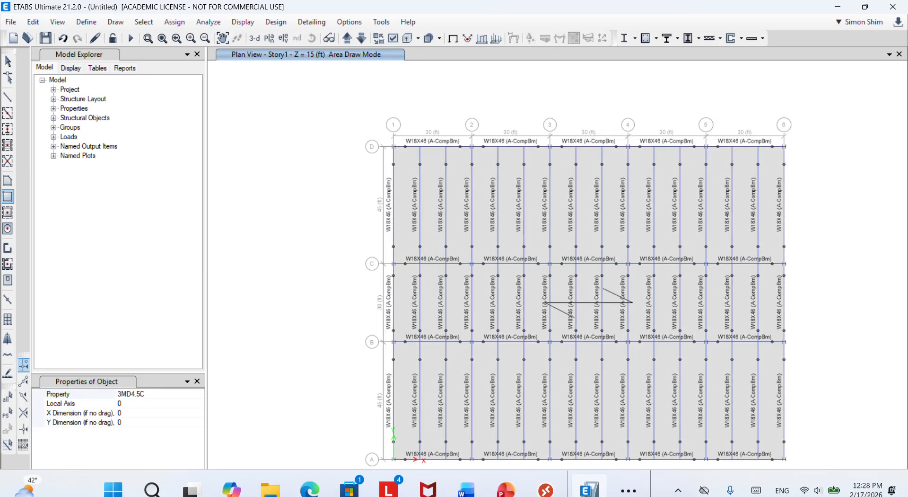
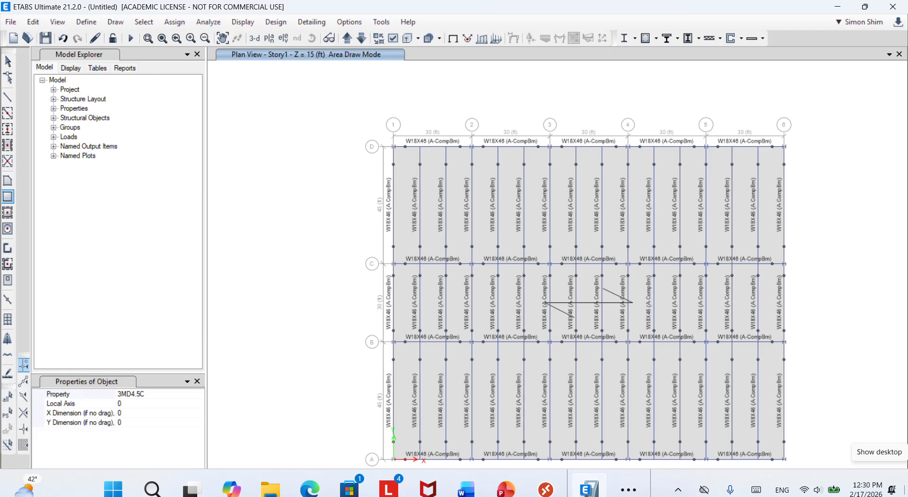
Leave the area drawing, try deleting the Story1 deck together with the beams between grids 2-5 and B-C, and undo the deletion.
click(128, 404)
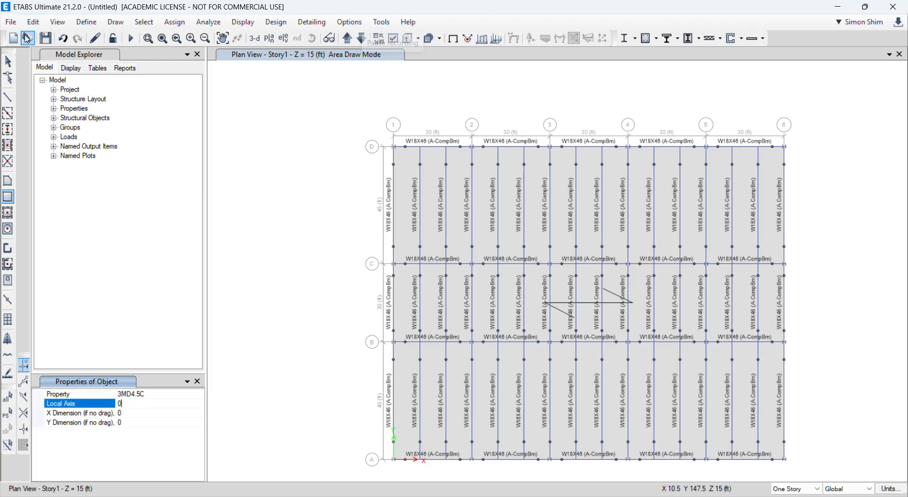
click(10, 61)
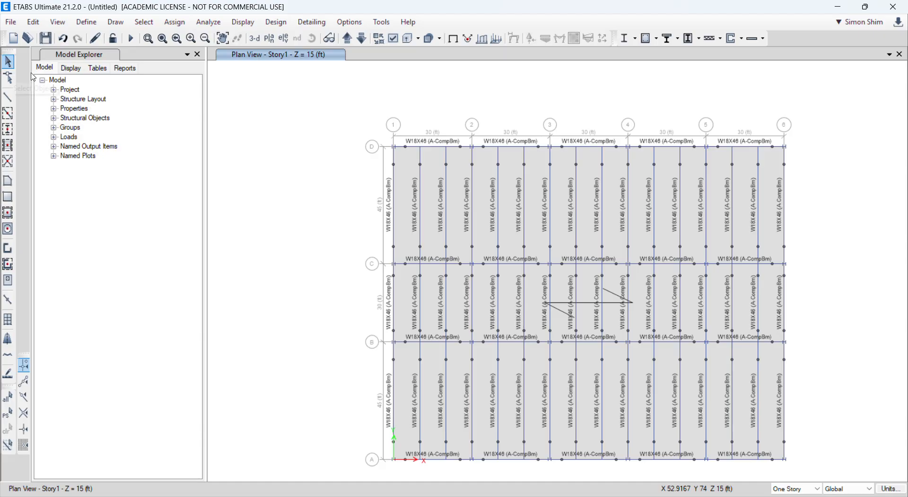
click(448, 270)
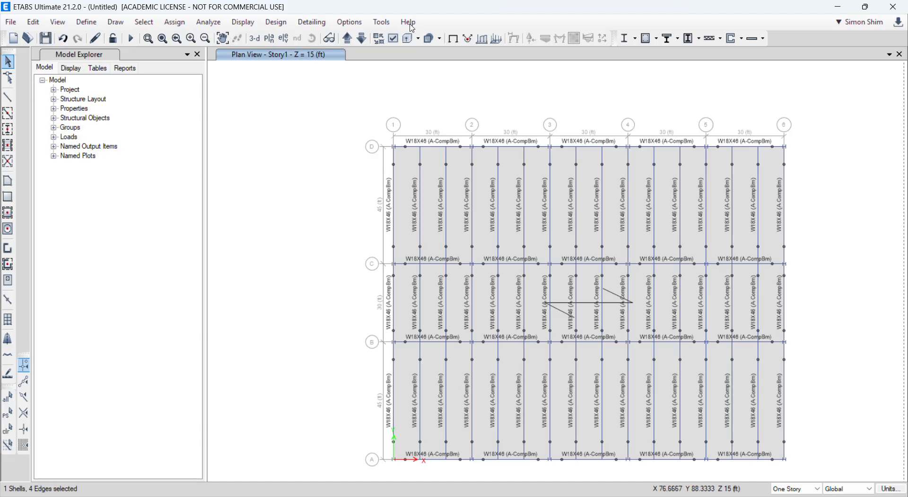
drag(465, 248, 714, 369)
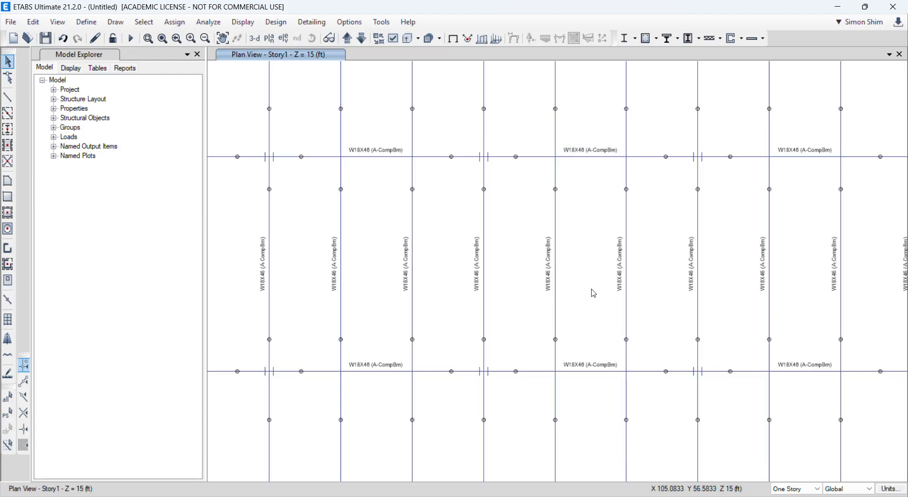
click(163, 39)
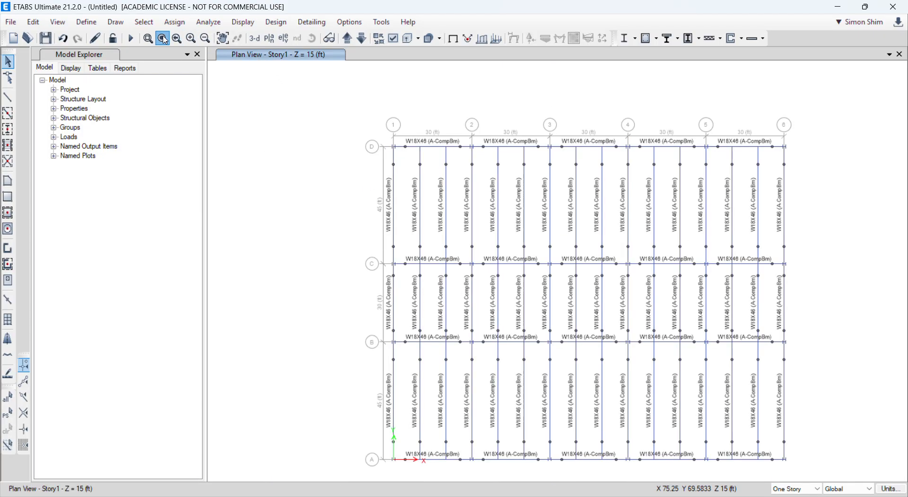
click(58, 40)
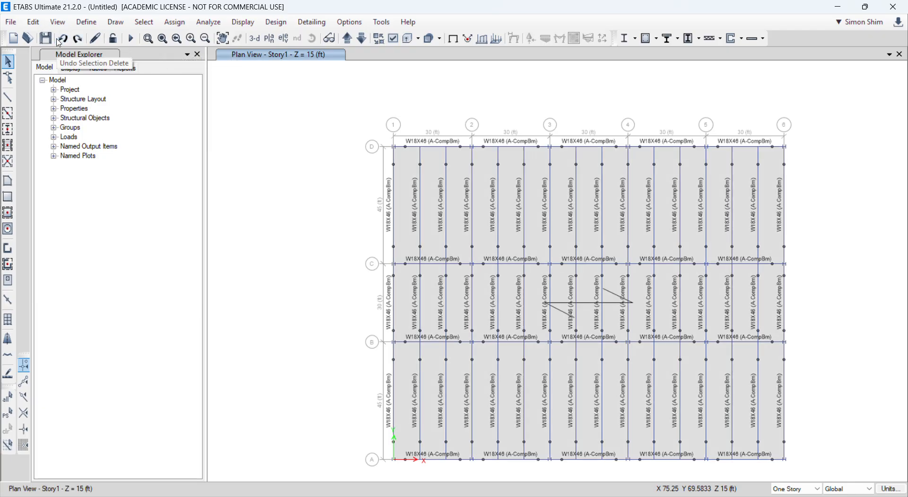
Delete only the beams within and along the edges of the central core, from grids 2 to 5 and B to C.
drag(462, 254, 718, 358)
key(Delete)
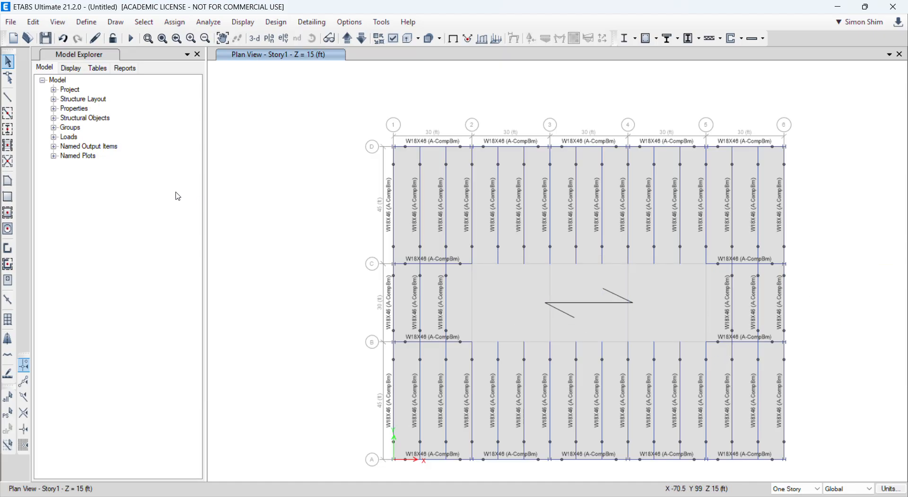
Quick-draw Wall1 pier walls by grid segment along grid C from grid 2 to grid 5.
click(8, 249)
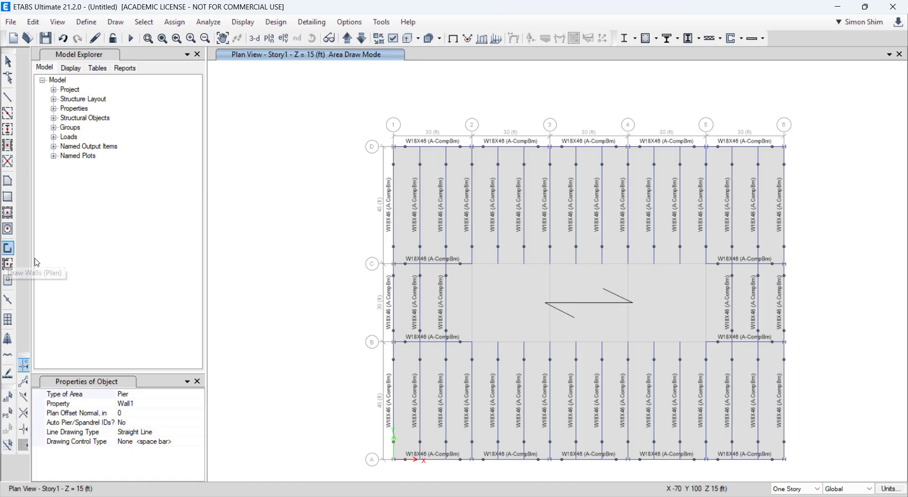
click(8, 264)
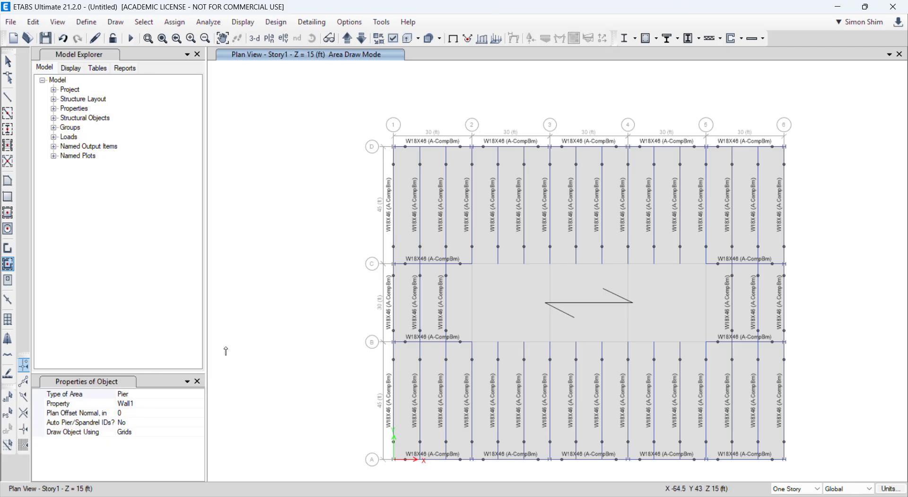
click(510, 269)
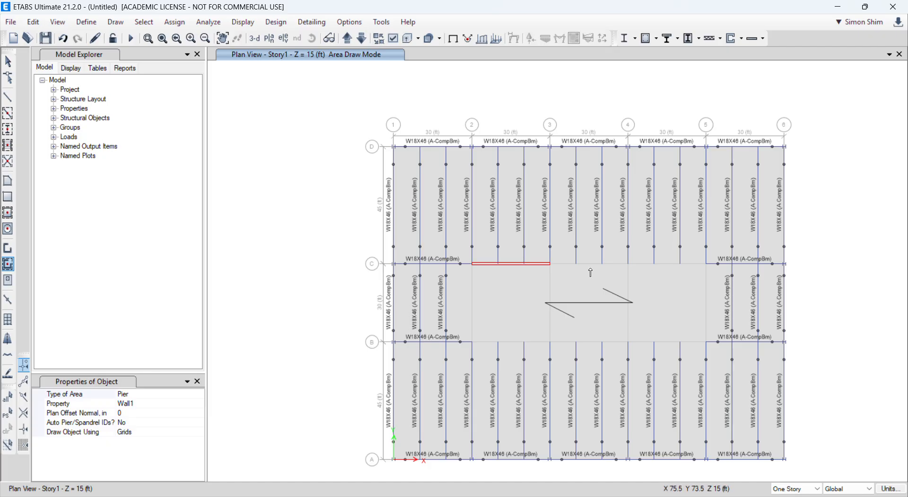
click(592, 268)
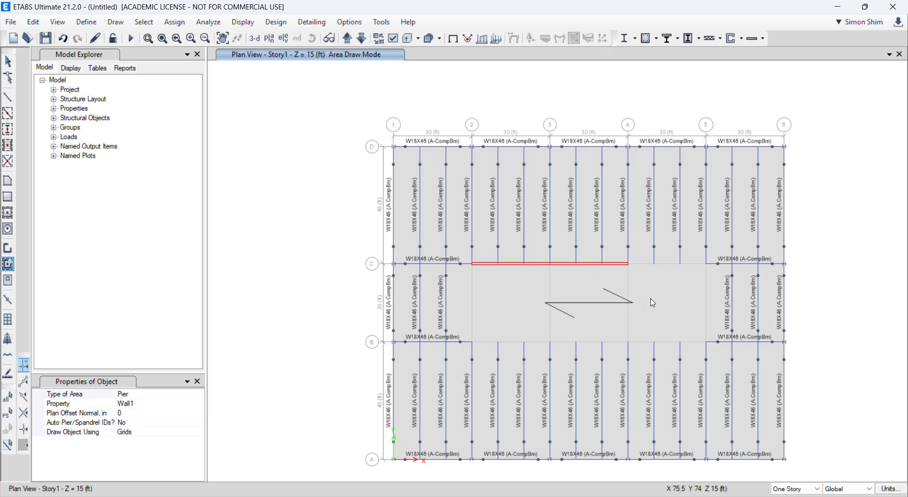
click(665, 270)
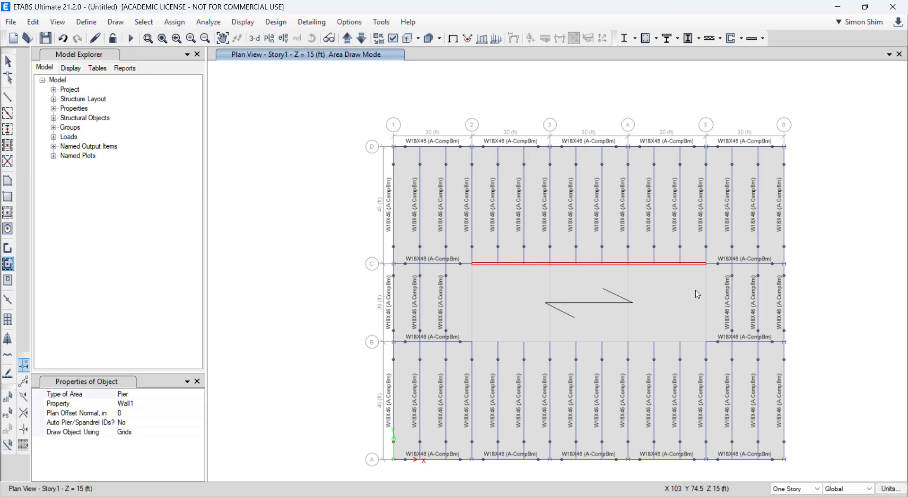
Add Wall1 walls on grid 5 between C and B, and along grid B from grid 5 to grid 2.
click(700, 315)
click(686, 344)
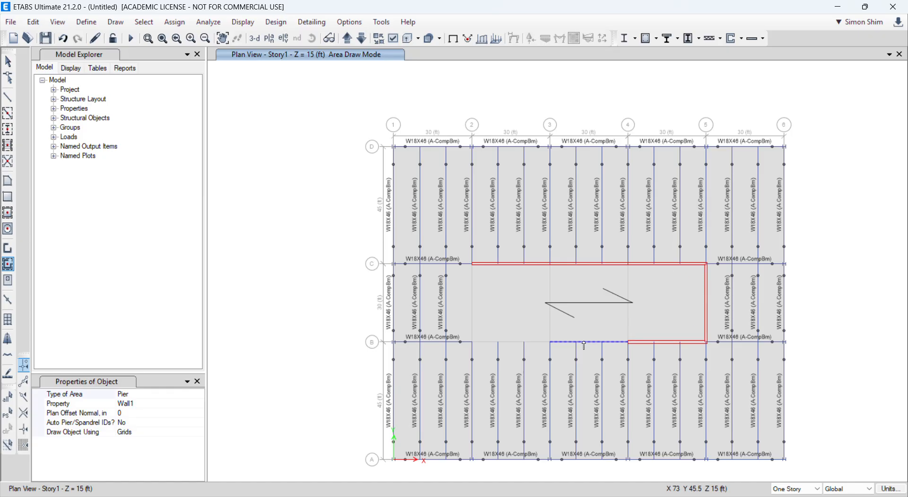
click(586, 345)
click(515, 341)
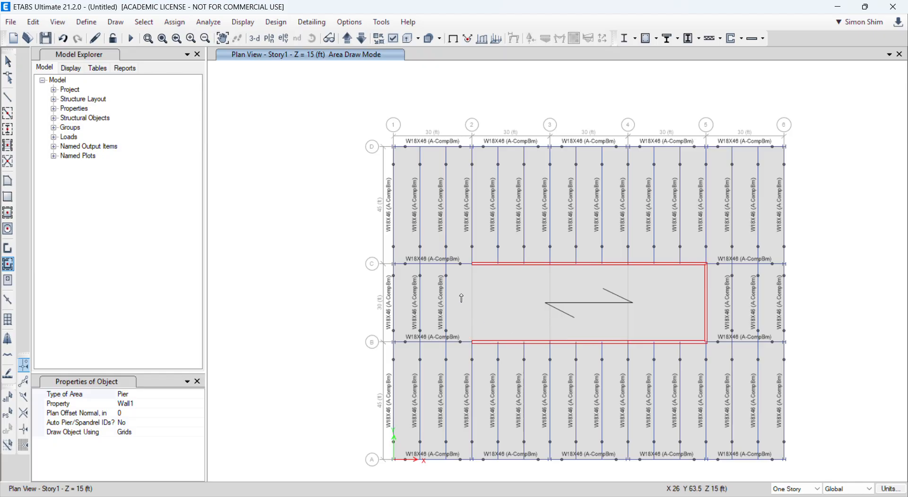
Add Wall1 walls on grids 2, 3 and 4 between grids B and C, and end the wall drawing.
click(474, 305)
click(550, 321)
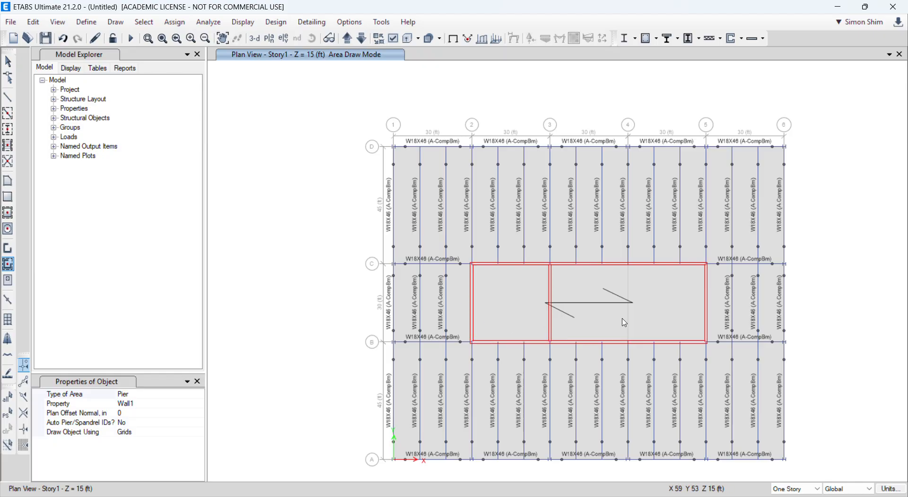
click(630, 325)
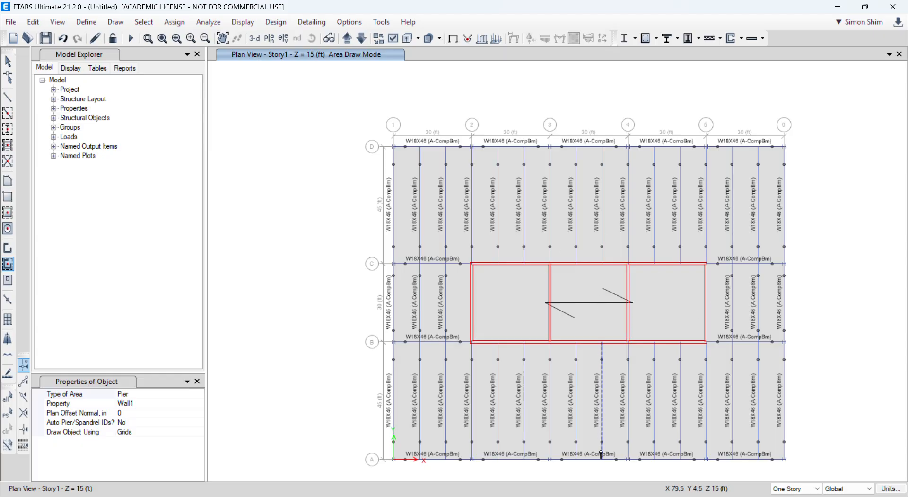
mouse_move(589, 487)
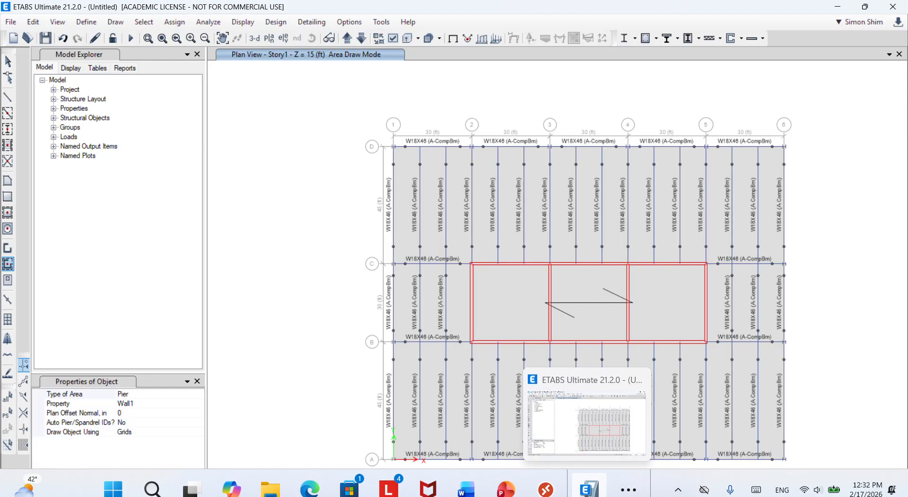
click(9, 64)
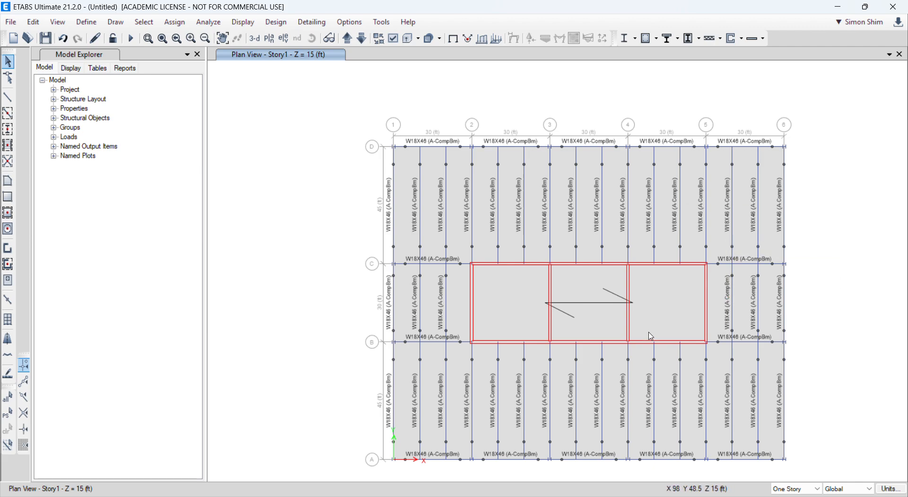
Delete the full-bay walls on grids C and B between grids 2 and 3.
click(511, 262)
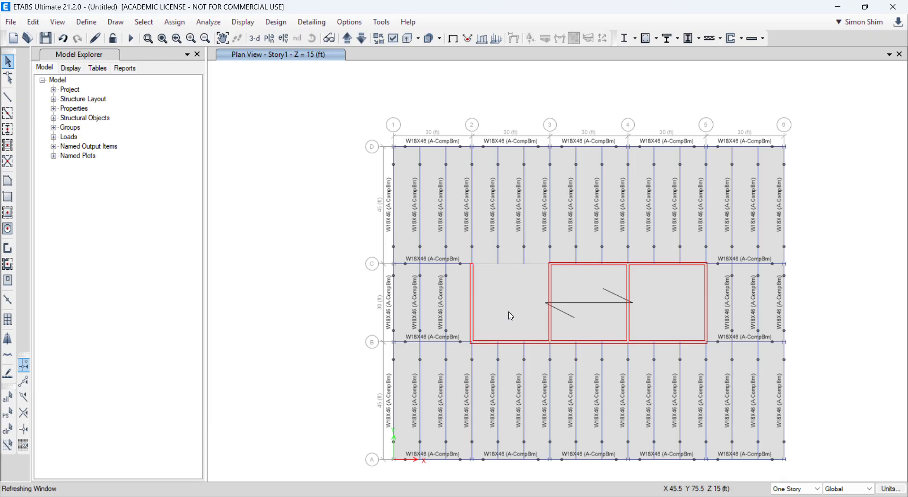
click(514, 344)
key(Delete)
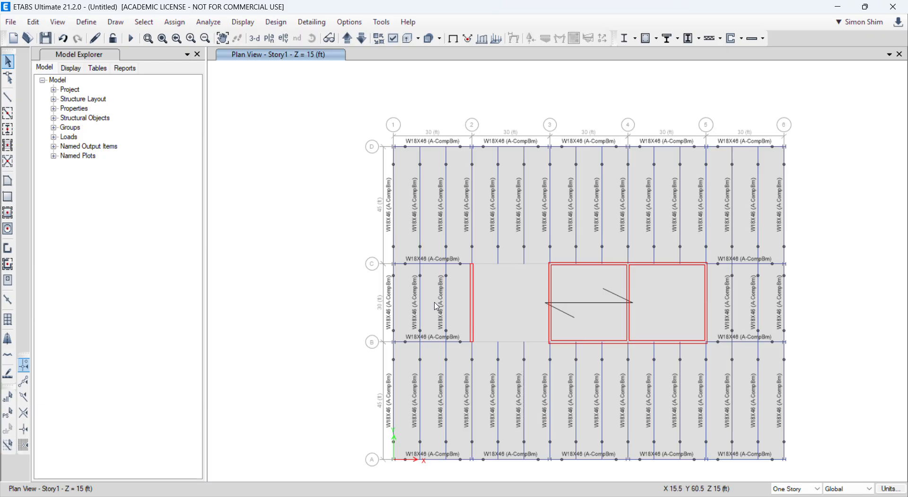
Draw 10 ft Wall1 segments at both ends of the grid 2-3 bay on grids C and B, leaving a central opening in each.
click(7, 248)
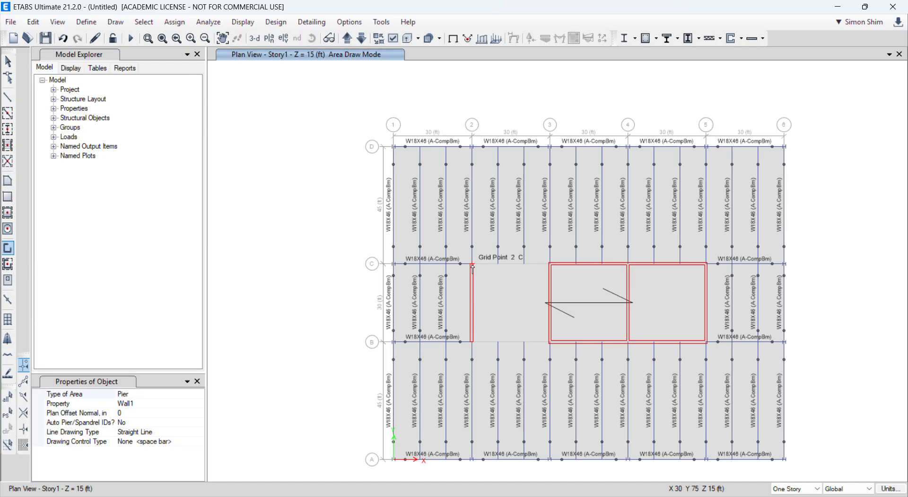
click(498, 264)
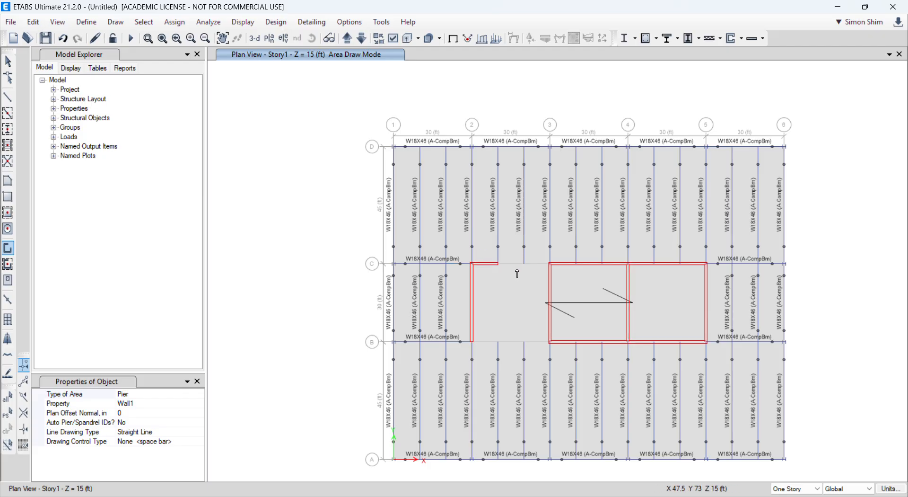
double_click(550, 264)
click(472, 341)
double_click(498, 341)
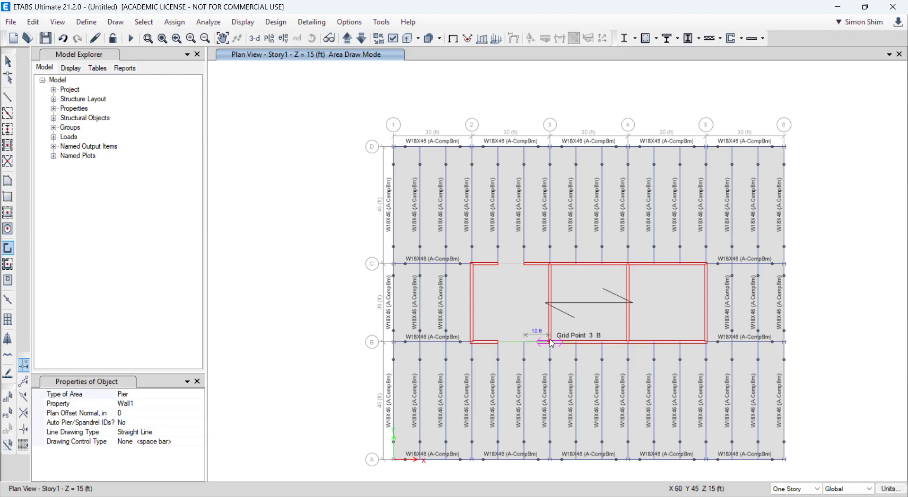
double_click(550, 342)
click(8, 63)
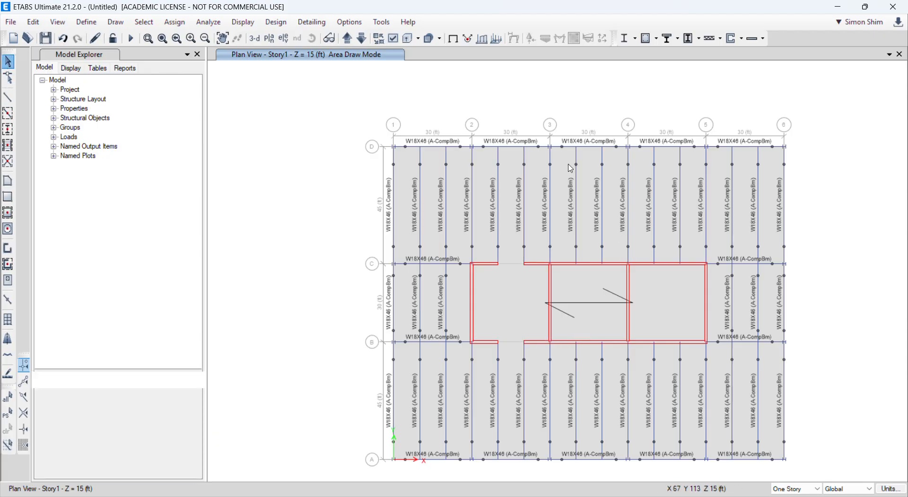
Delete the full-bay walls on grids C and B in the grid 3-4 and 4-5 bays.
click(673, 261)
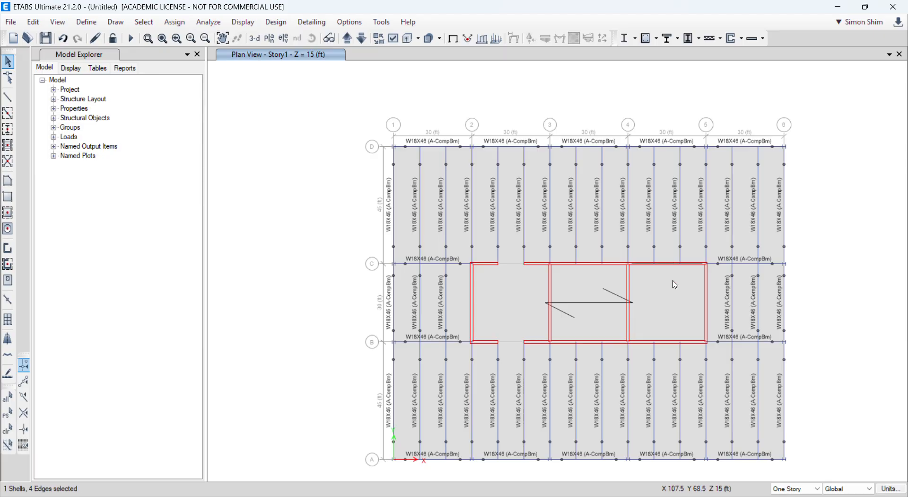
key(Delete)
click(669, 342)
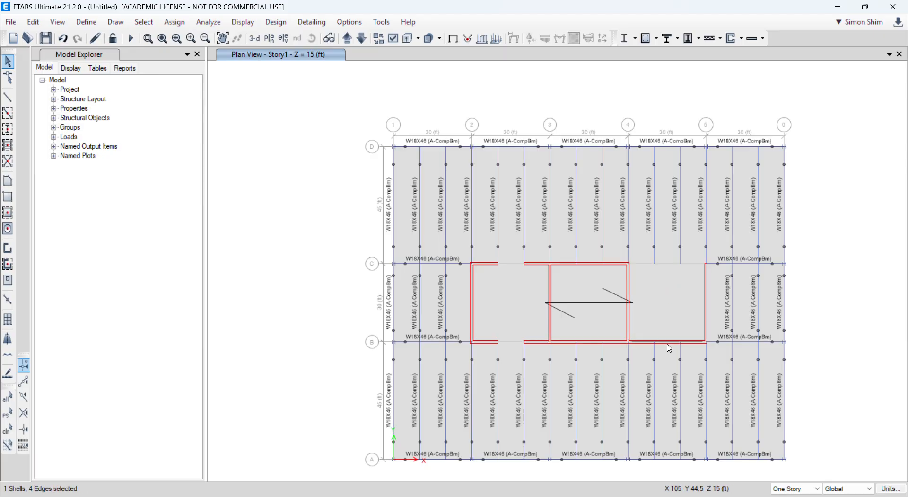
key(Delete)
click(591, 342)
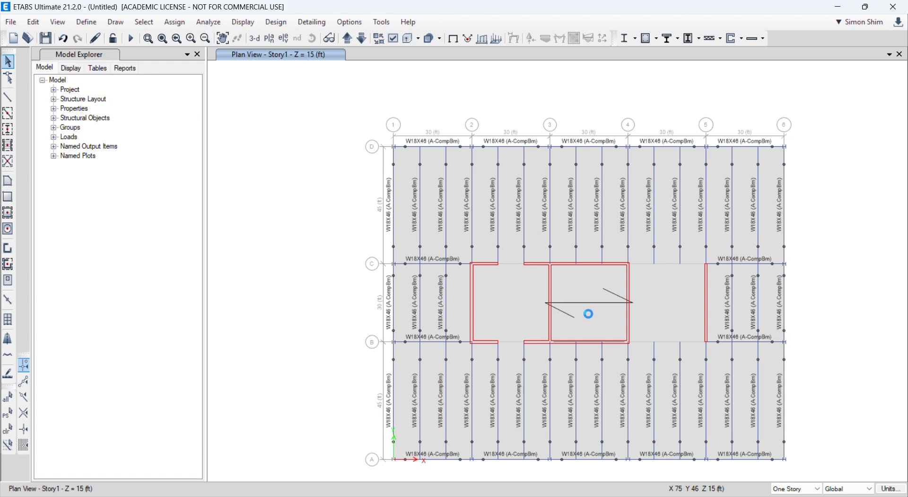
key(Delete)
click(587, 263)
key(Delete)
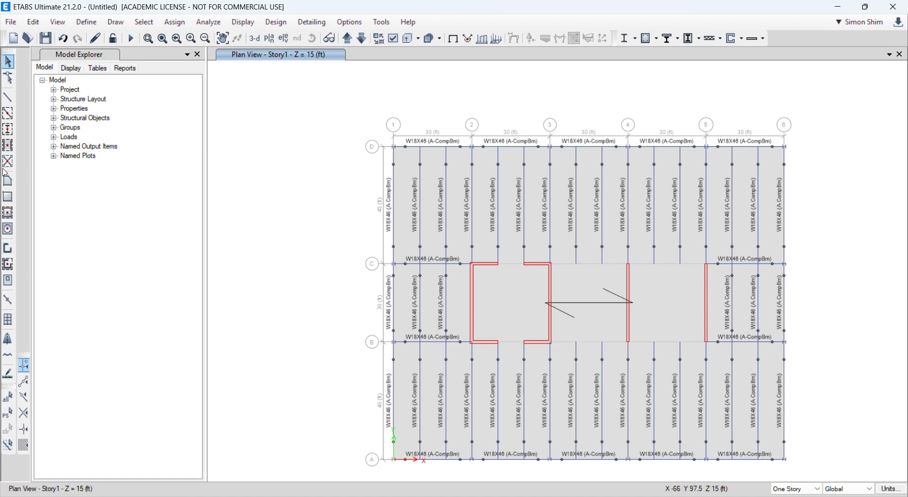
Draw 10 ft Wall1 segments along grid C inward from grid 3, on both sides of grid 4, and up to grid 5, leaving openings between them.
click(8, 248)
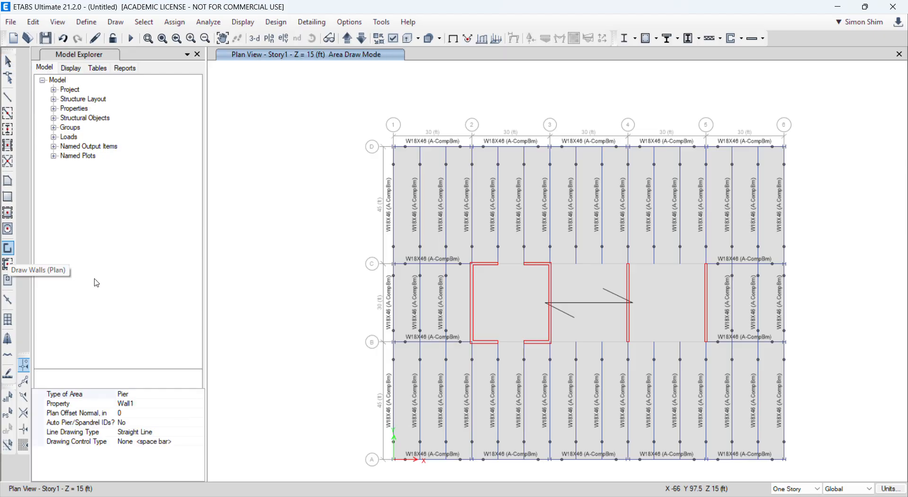
click(550, 265)
click(575, 265)
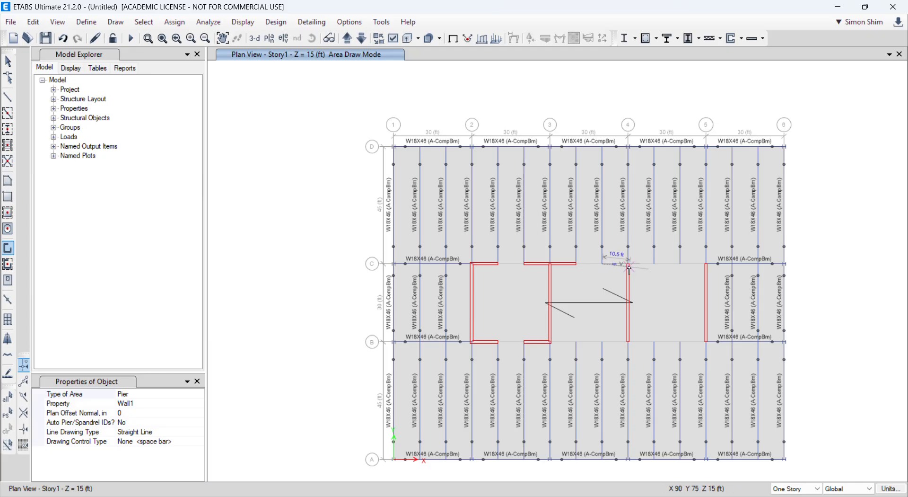
click(655, 263)
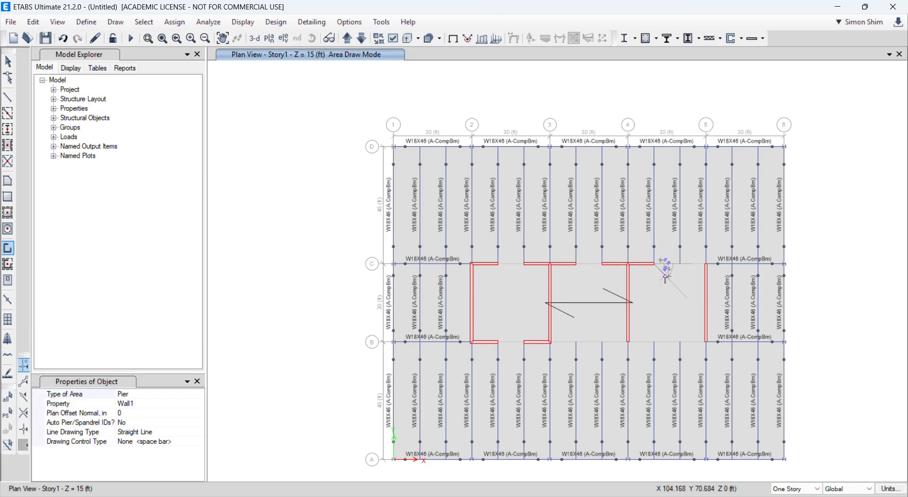
double_click(706, 264)
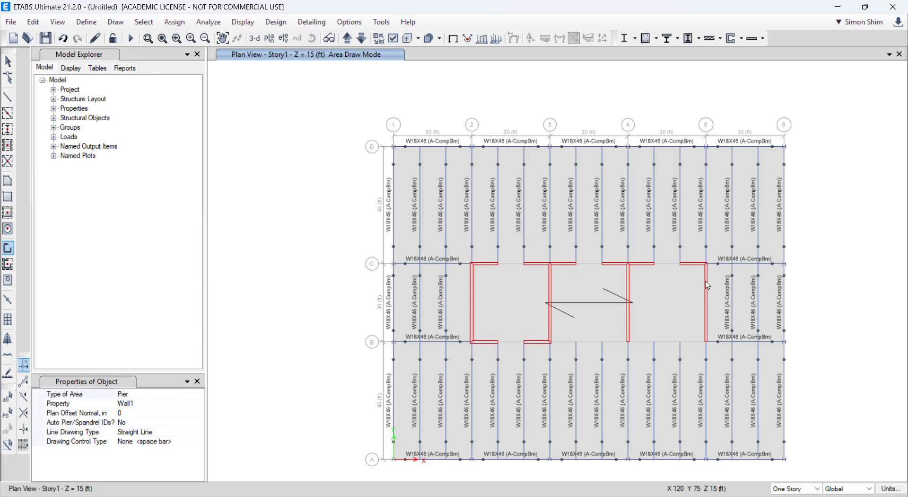
Draw 10 ft Wall1 segments along grid B inward from grid 3, on both sides of grid 4, and up to grid 5, leaving openings between them.
click(550, 342)
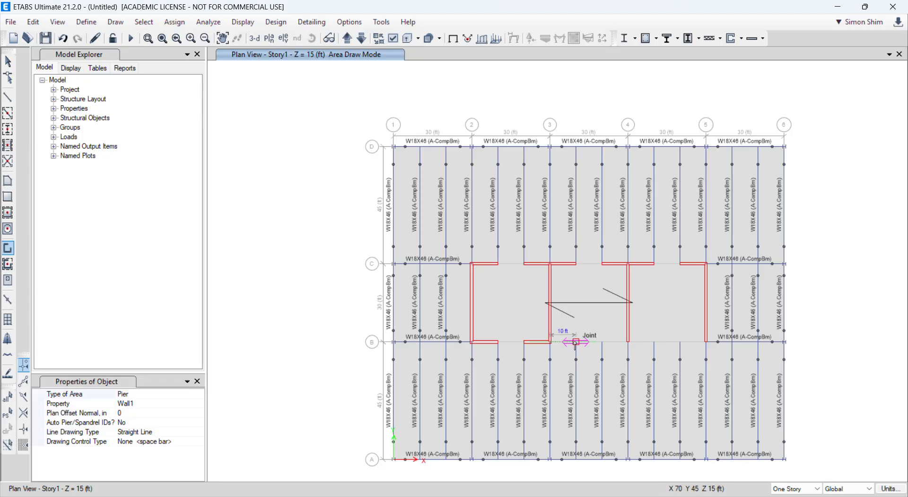
double_click(575, 342)
click(602, 341)
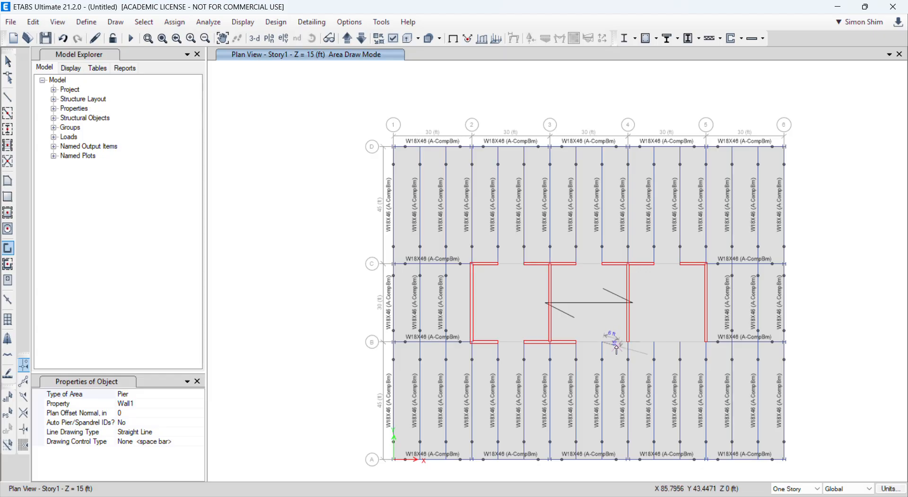
click(628, 342)
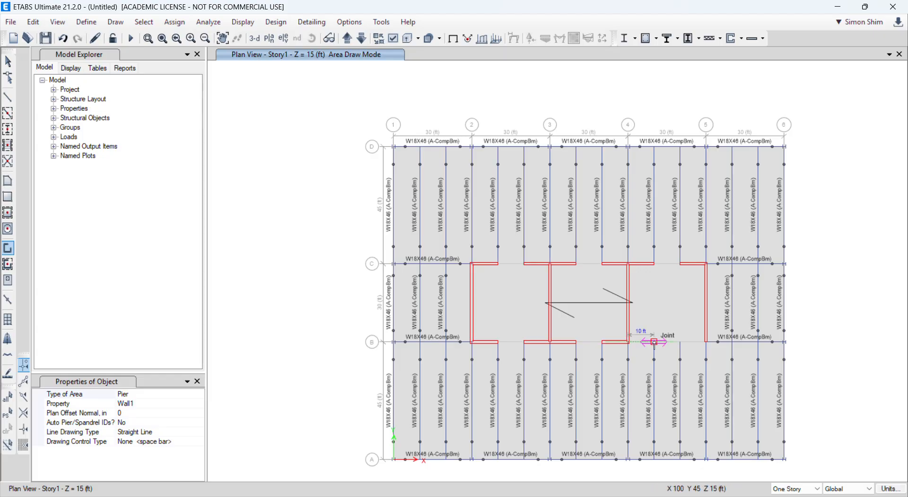
double_click(654, 342)
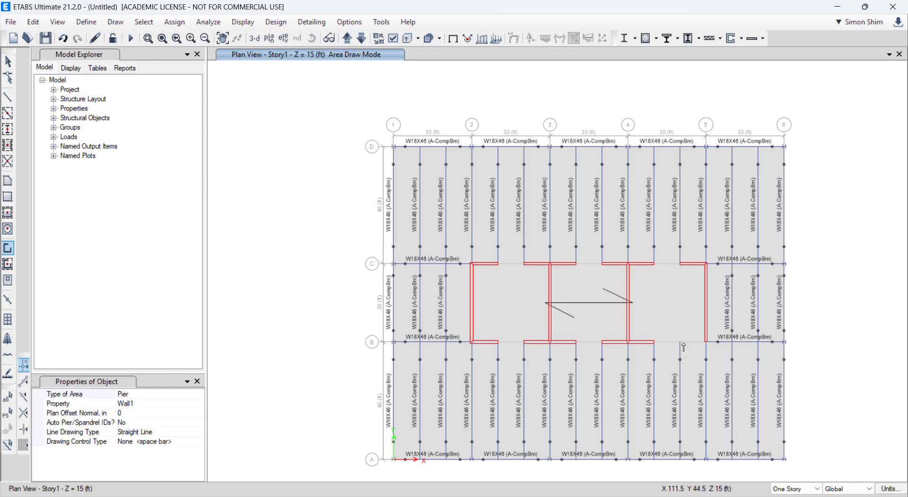
click(680, 341)
double_click(707, 342)
key(Escape)
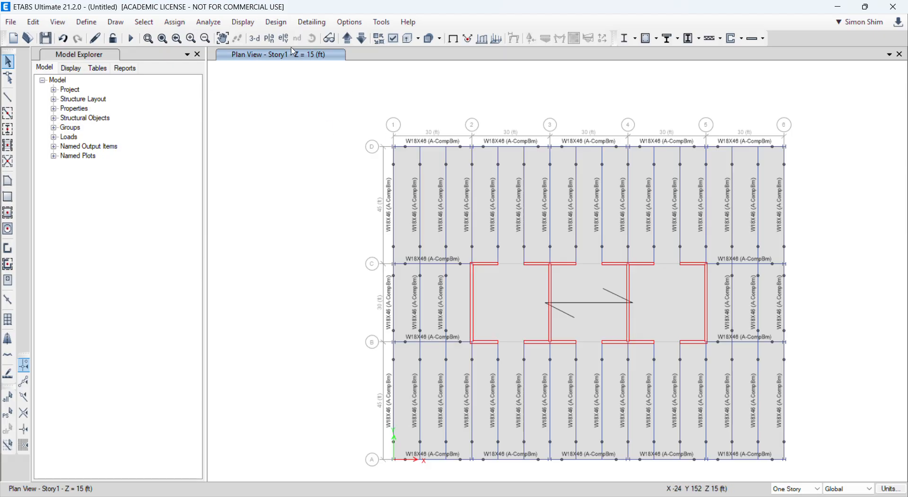
Show the model in 3D with extruded members and examine the Story1 core walls and their openings.
click(255, 38)
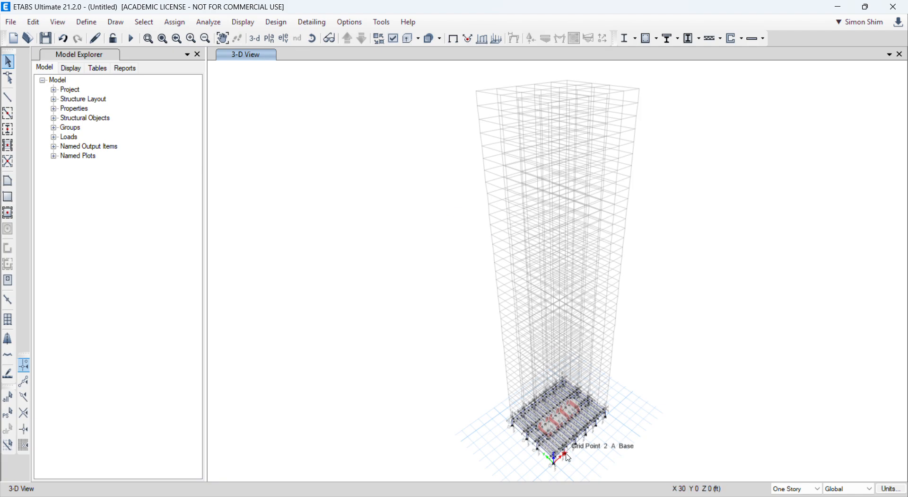
scroll(569, 462, up, 8)
scroll(569, 460, down, 4)
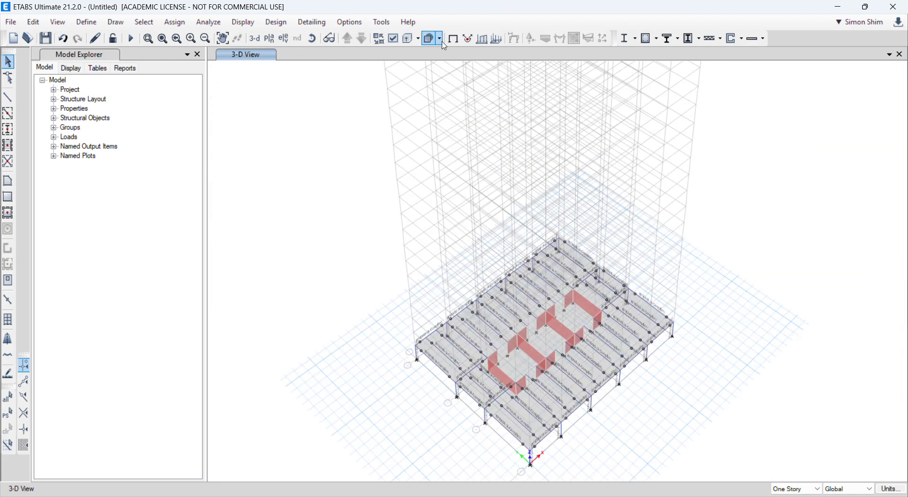
double_click(566, 10)
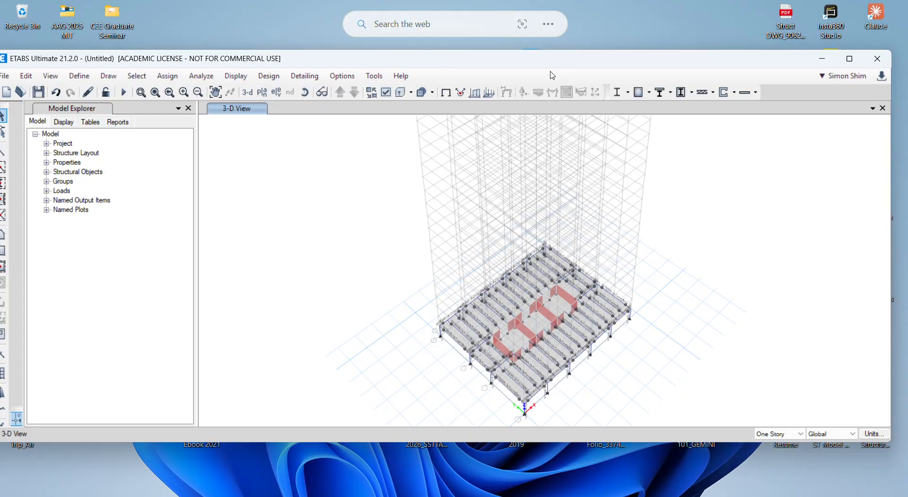
click(401, 93)
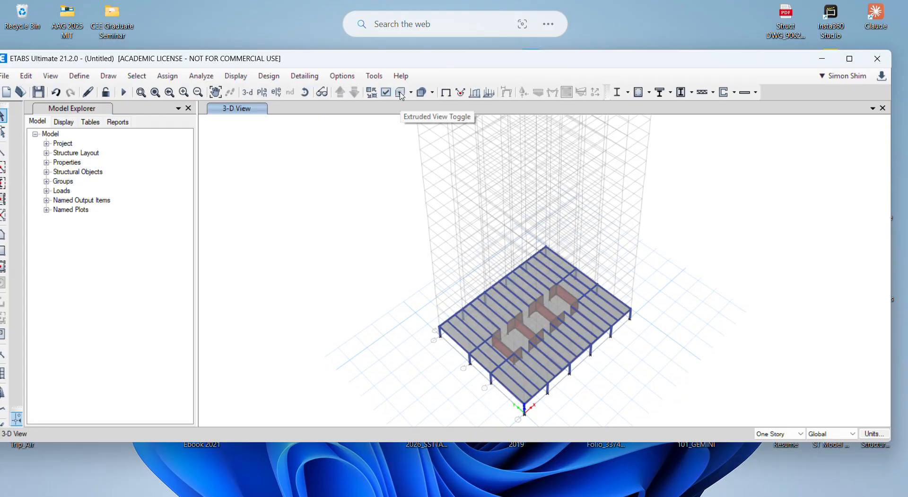
scroll(523, 342, up, 5)
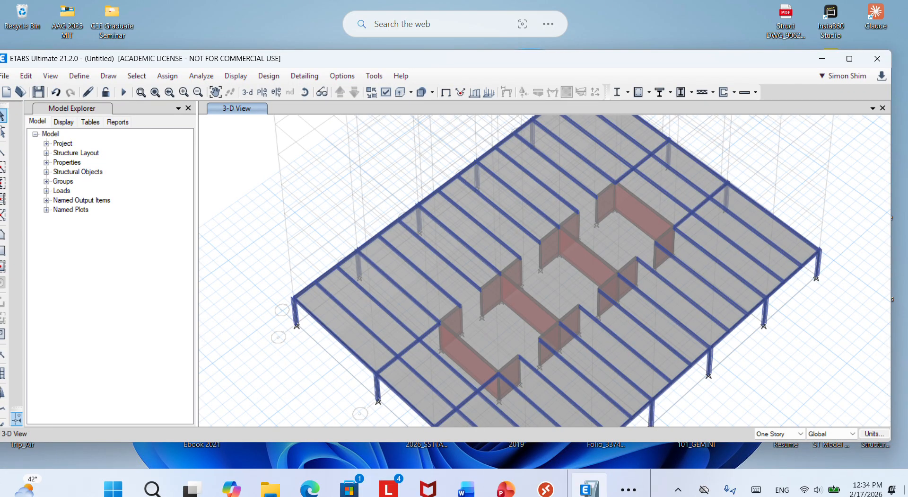
click(850, 58)
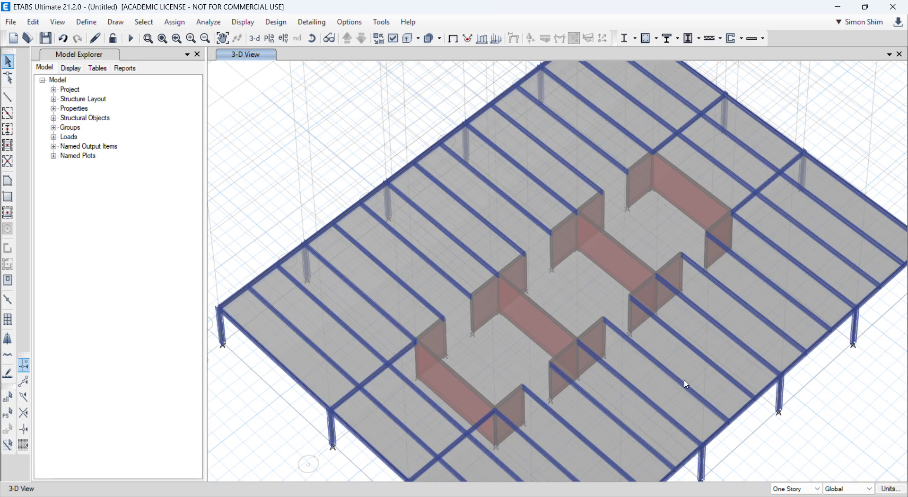
mouse_move(680, 495)
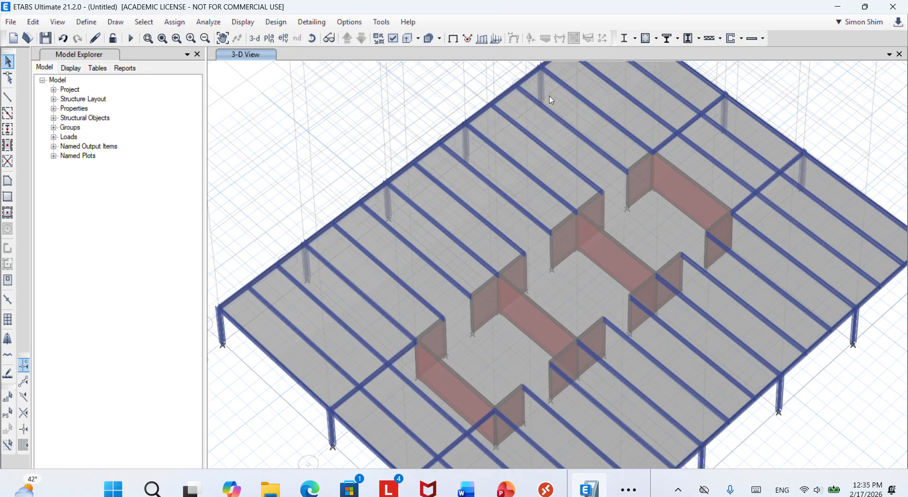
mouse_move(546, 487)
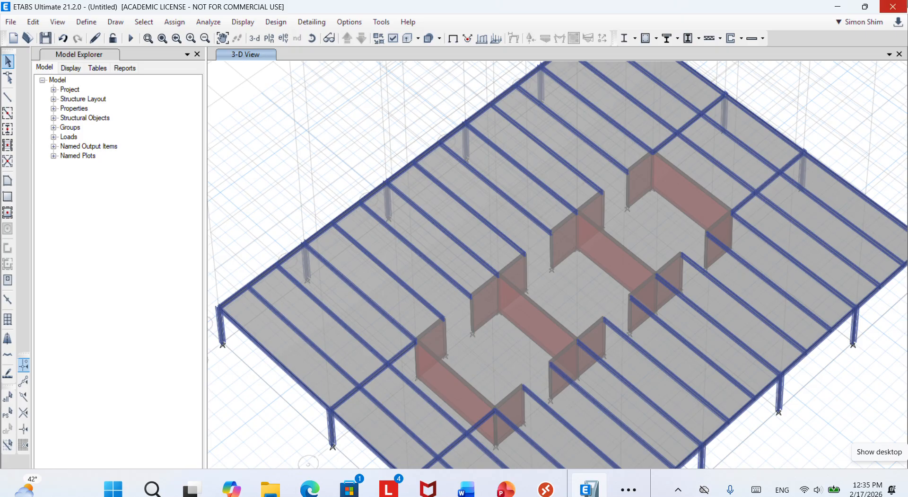
Open the Story1 plan view and inspect the core walls near grids 4 and B up close.
click(269, 39)
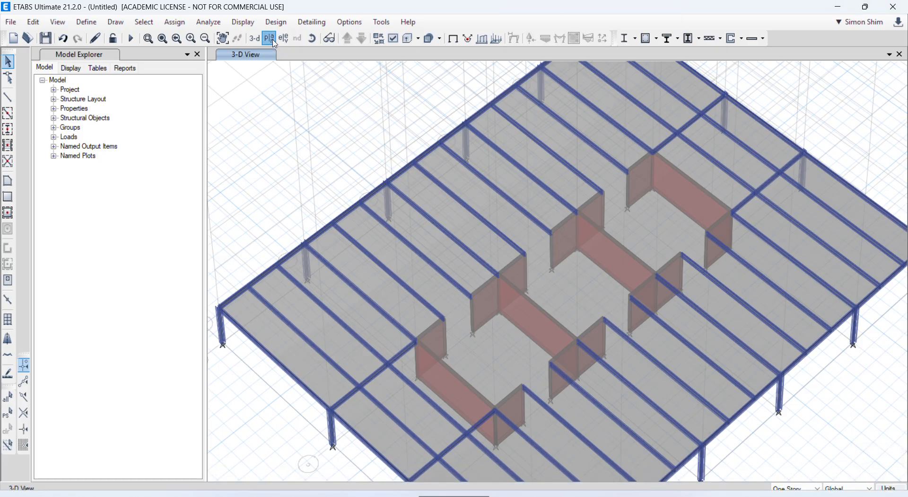
scroll(407, 309, up, 3)
scroll(408, 308, down, 3)
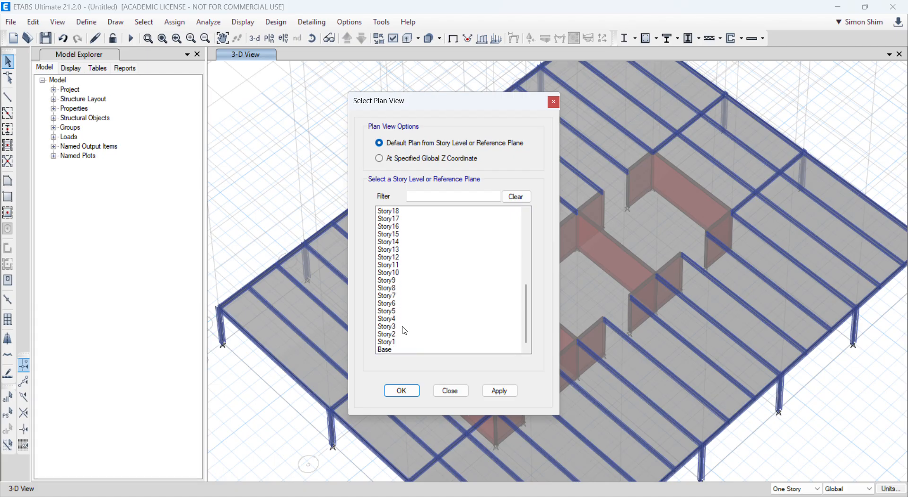
click(399, 341)
click(402, 391)
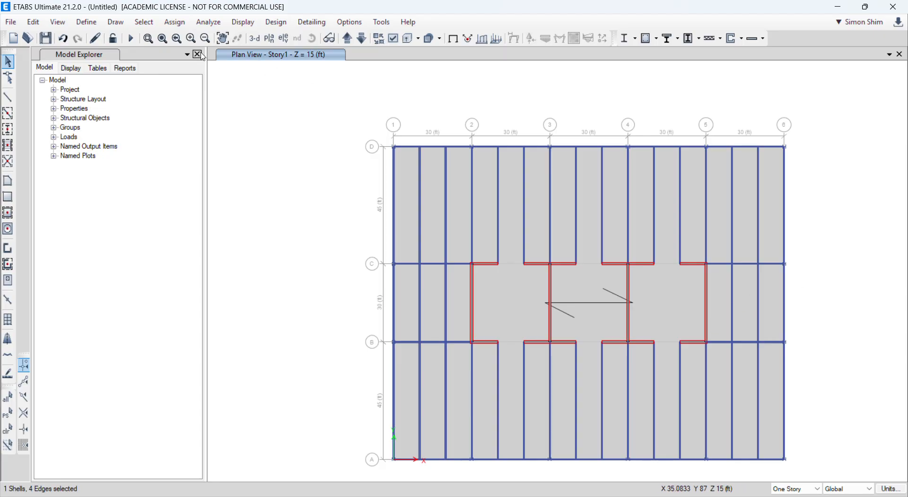
click(149, 38)
drag(463, 248, 762, 371)
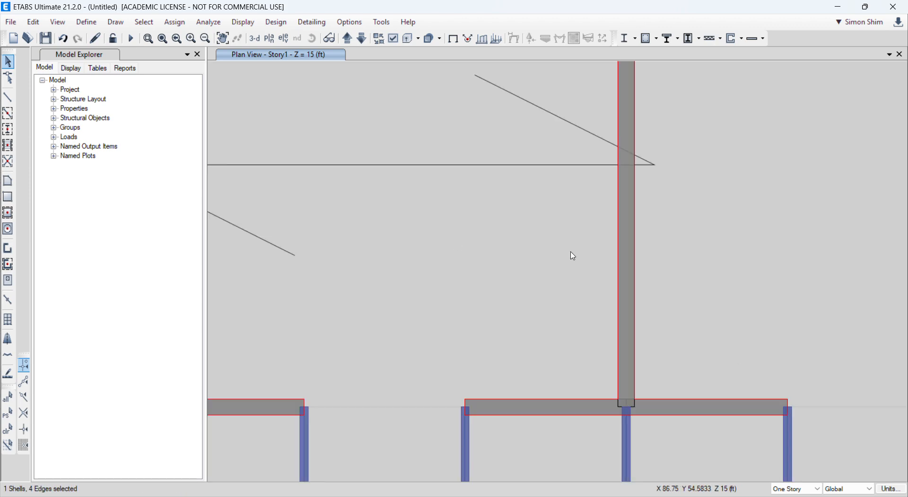
click(163, 38)
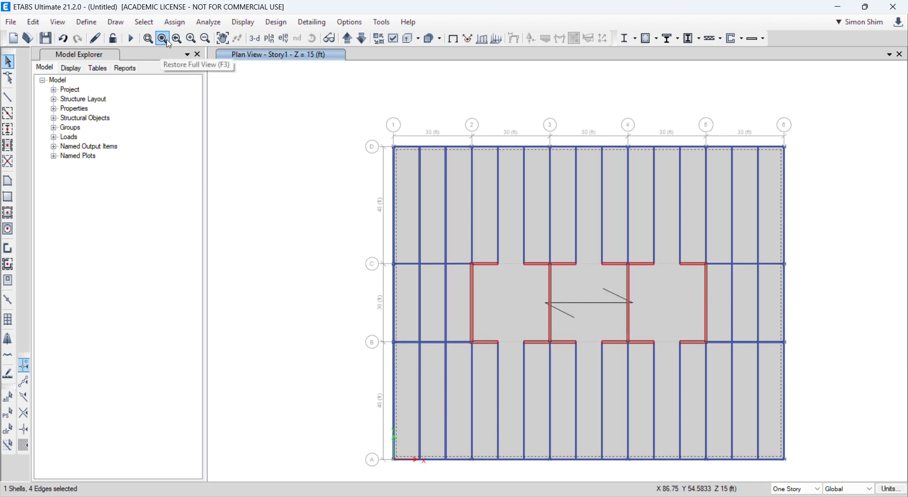
Start drawing frame lines in the Story1 plan with the ConcBm section property.
click(11, 100)
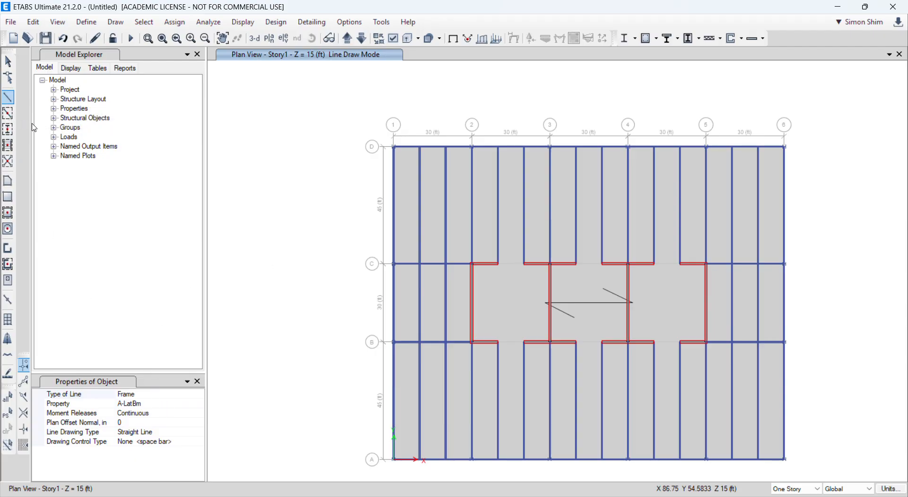
click(154, 405)
click(199, 403)
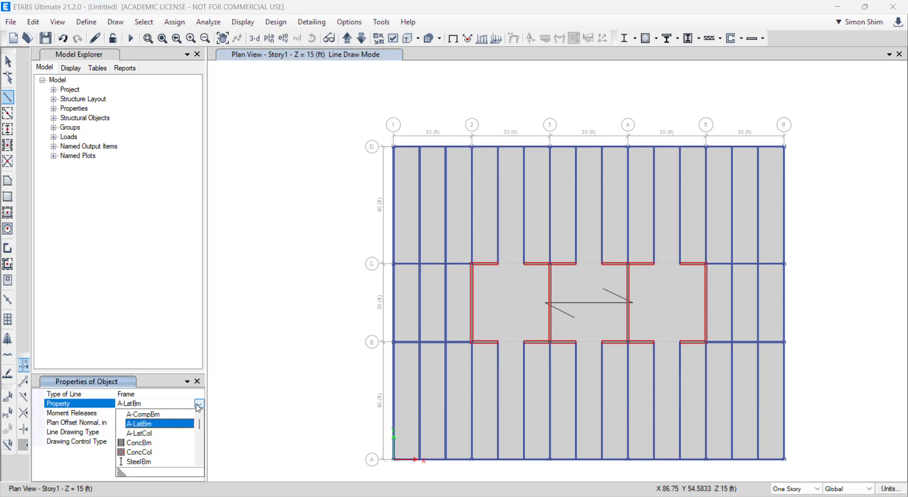
click(155, 444)
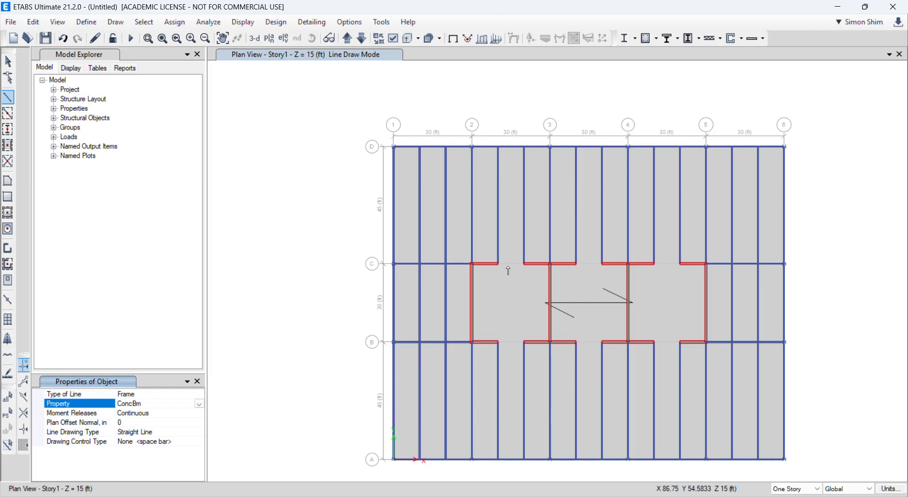
click(148, 37)
drag(432, 217, 675, 360)
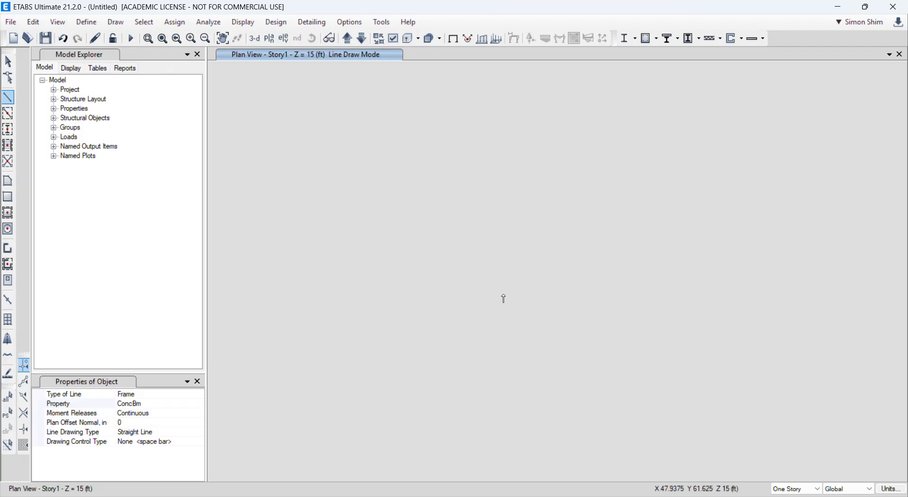
click(162, 38)
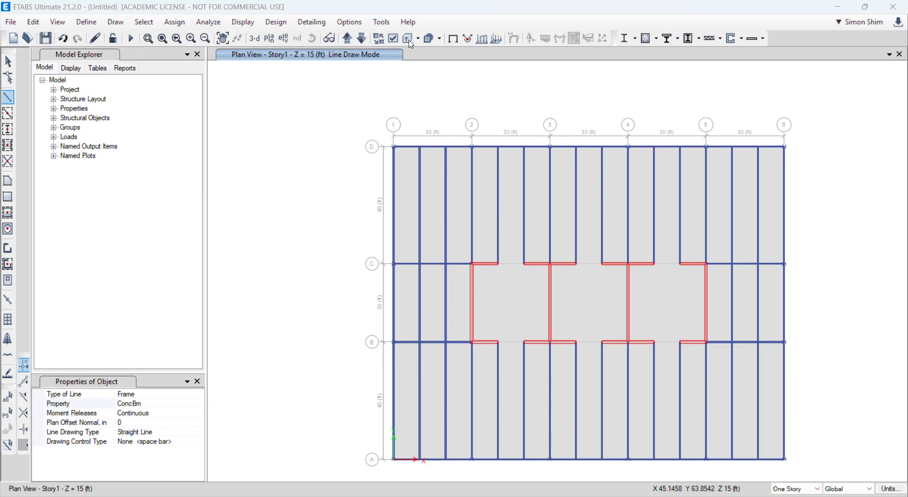
Turn off the extruded display of frames and shells in the Story1 plan view.
double_click(620, 9)
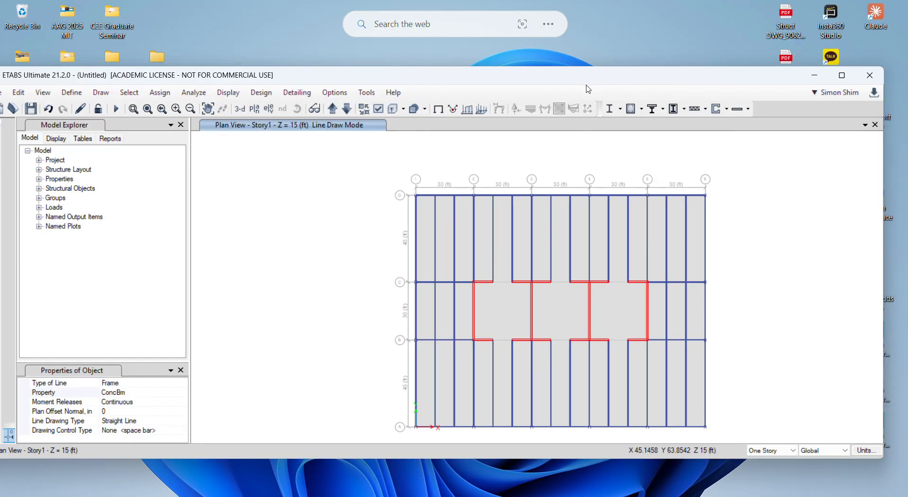
click(394, 109)
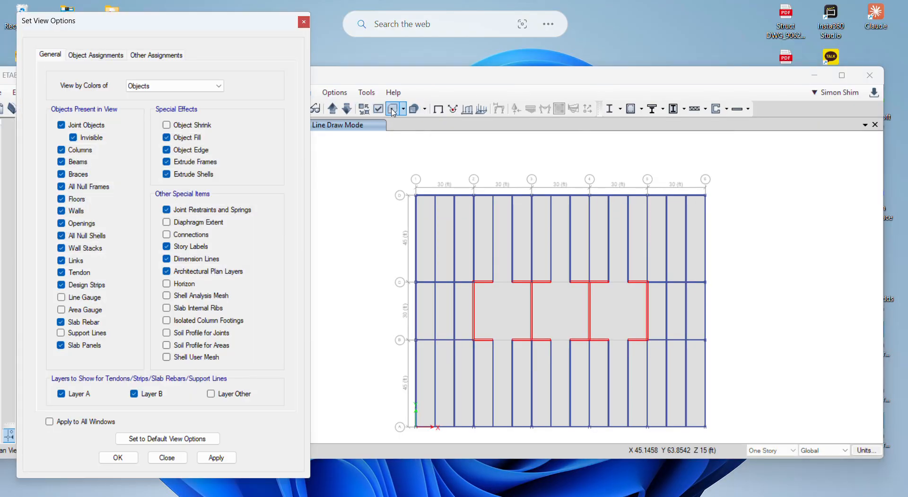
click(394, 110)
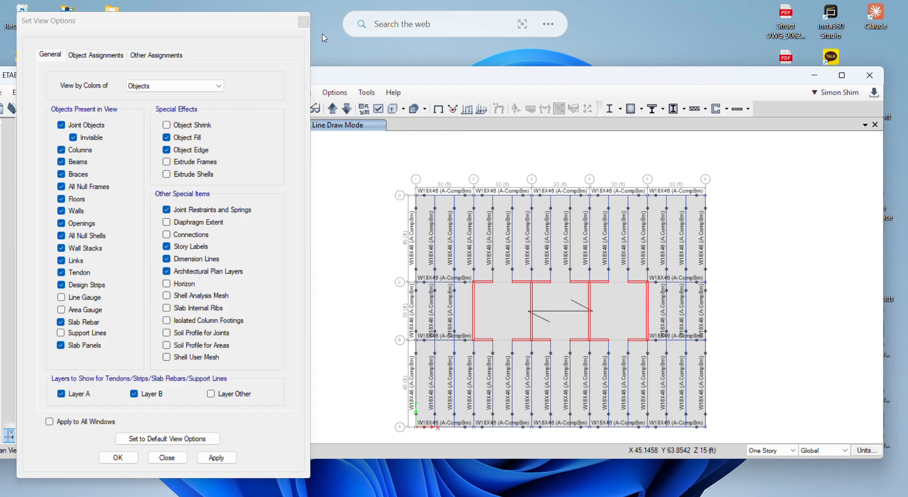
click(307, 22)
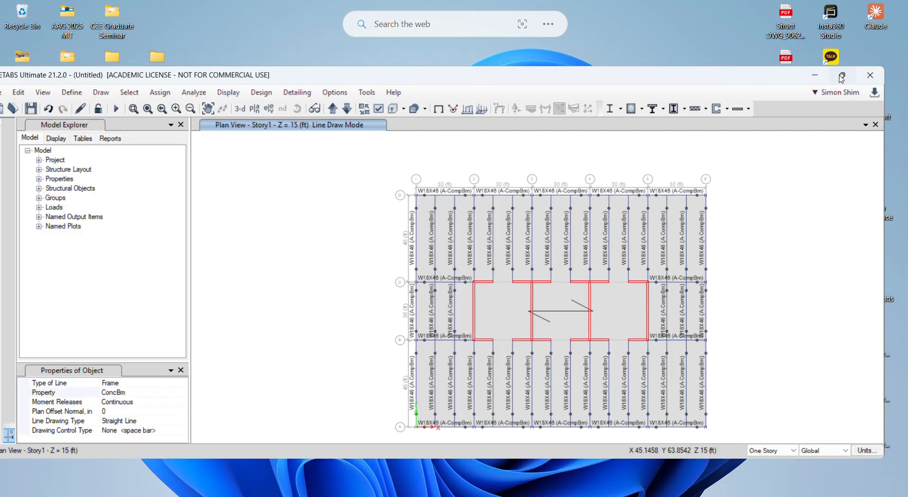
click(842, 75)
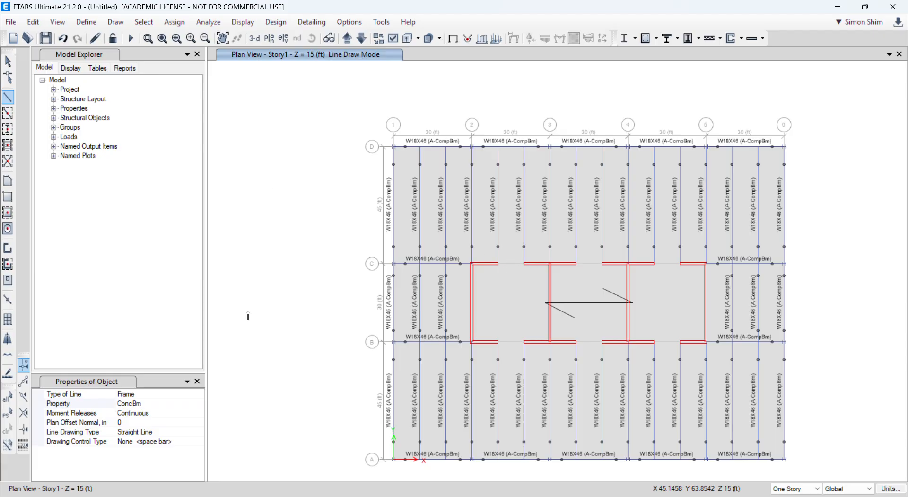
Turn on three more snap options in addition to the one already active for drawing.
click(23, 380)
click(23, 396)
click(24, 412)
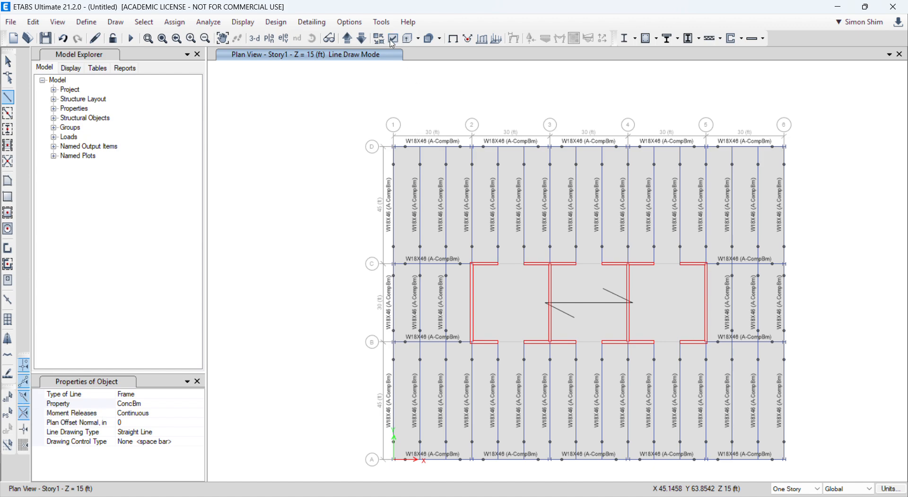
Turn off the Invisible option for joint objects in the Story1 plan's view settings and leave line drawing.
double_click(629, 11)
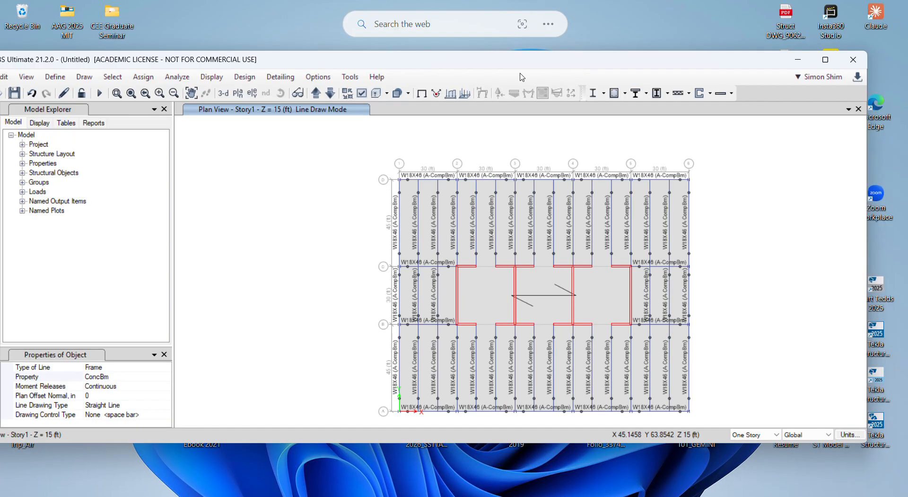
click(376, 94)
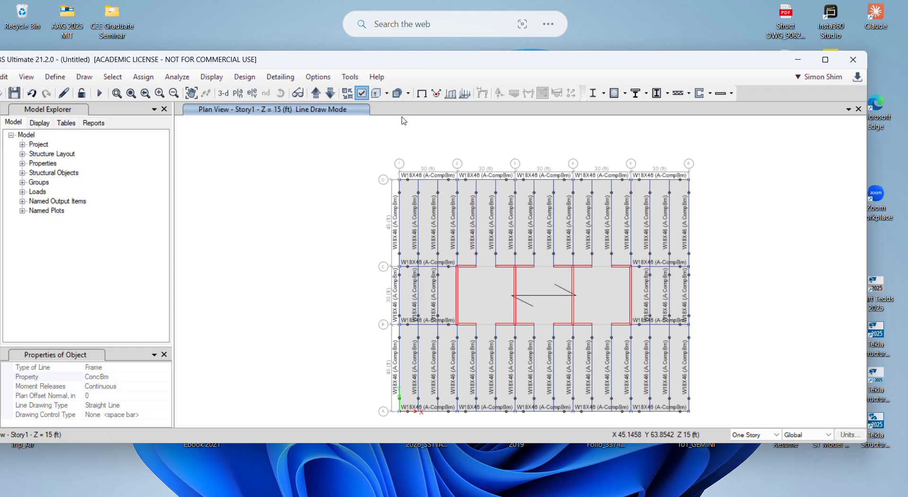
click(85, 138)
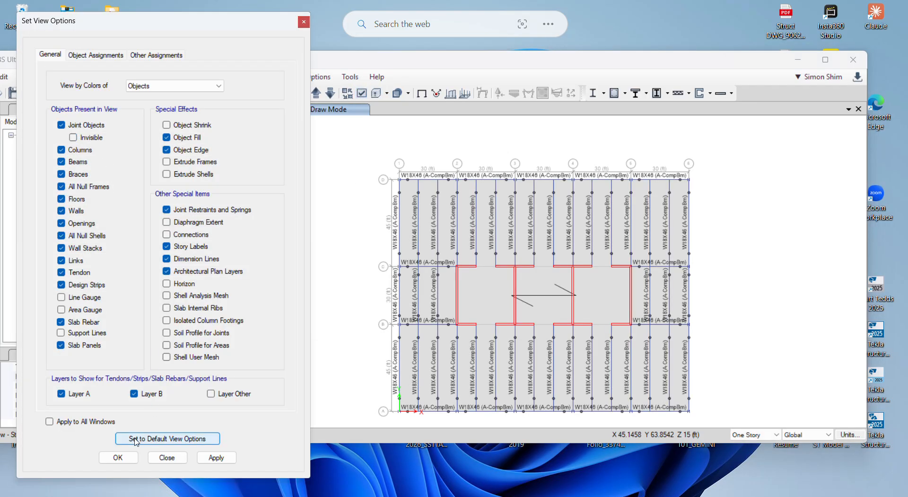
click(118, 457)
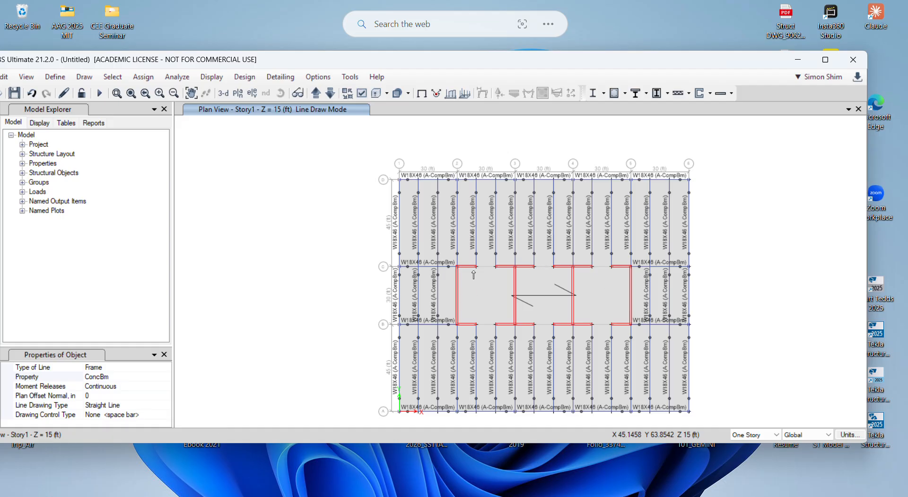
click(825, 60)
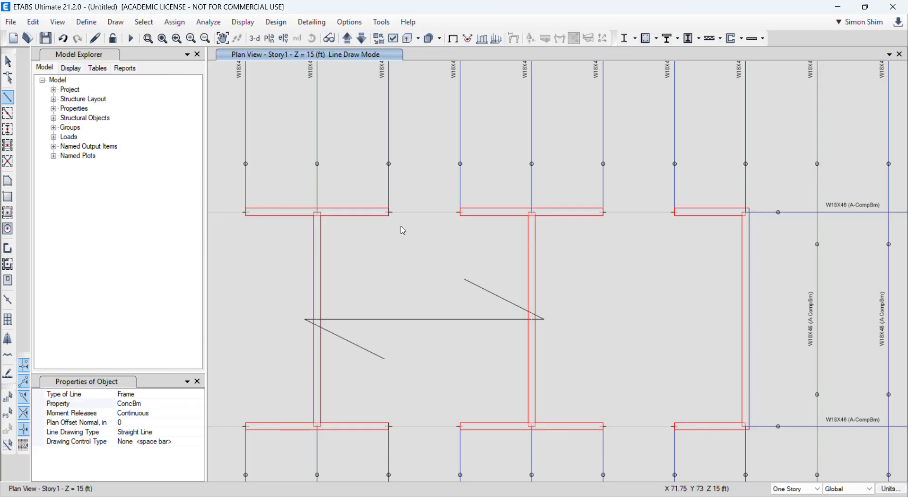
key(Escape)
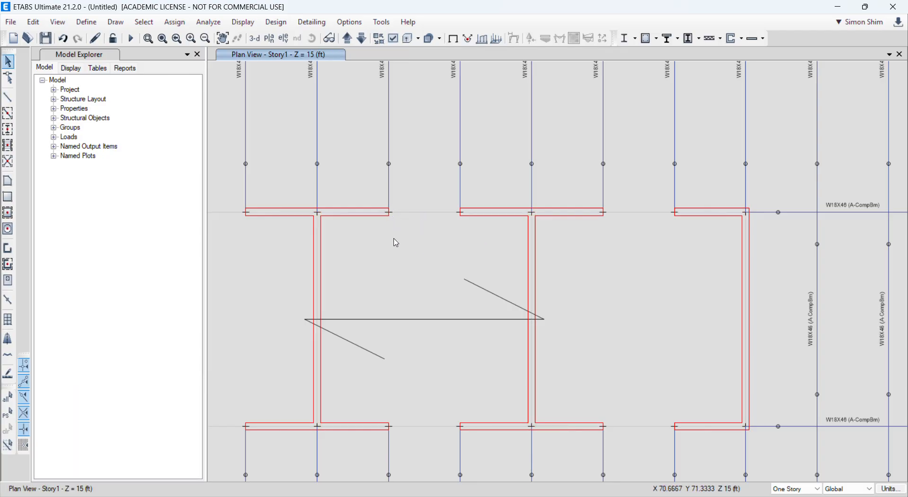
Resume drawing frame lines with the ConcBm section in the Story1 plan.
click(8, 98)
click(388, 213)
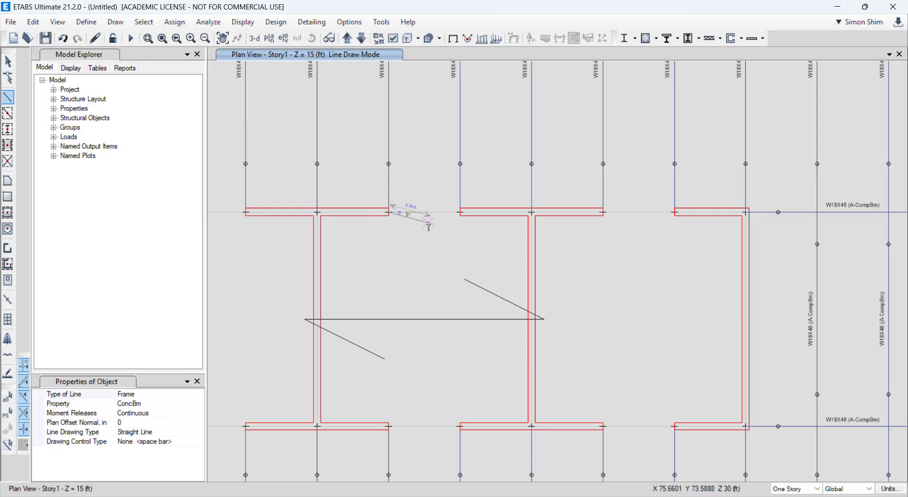
double_click(461, 214)
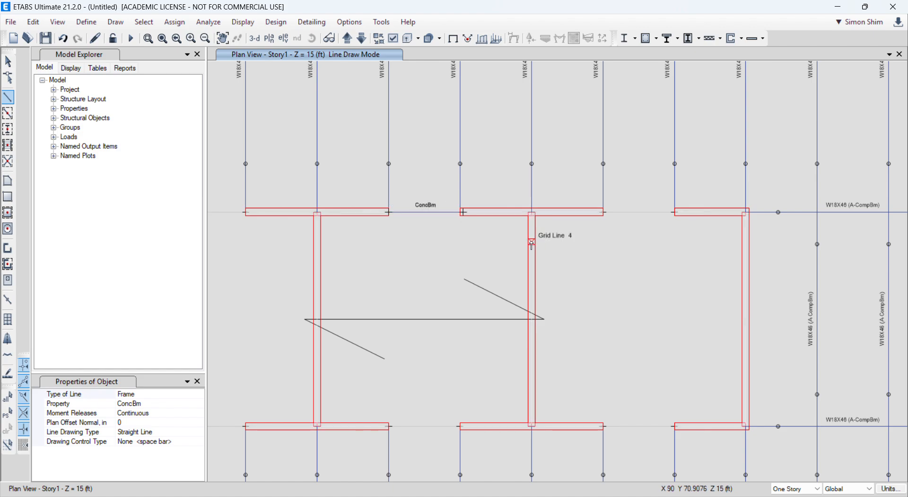
click(63, 38)
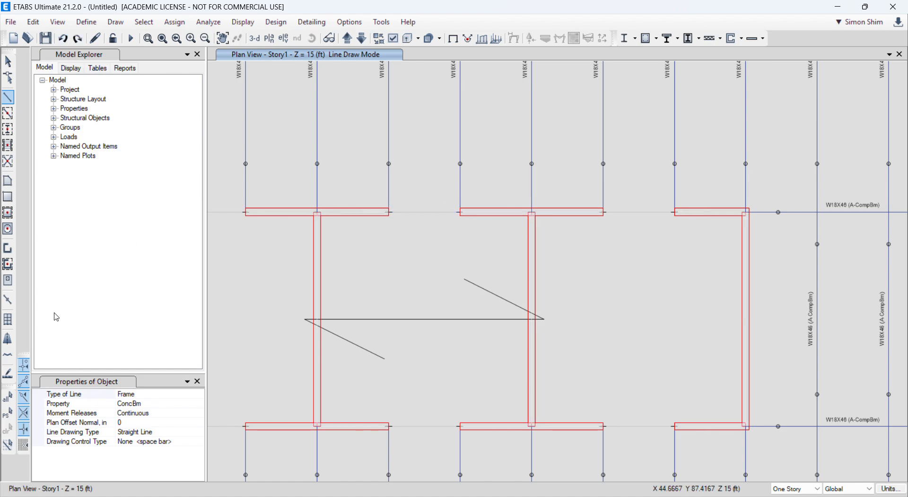
Draw ConcBm coupling beams across the core wall openings between grids 3–4 and 4–5, on both grid lines C and B.
click(389, 213)
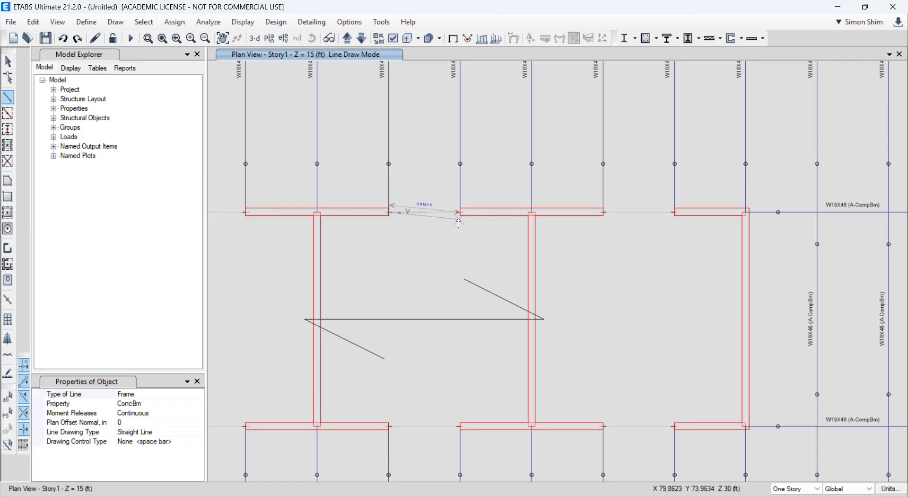
double_click(461, 214)
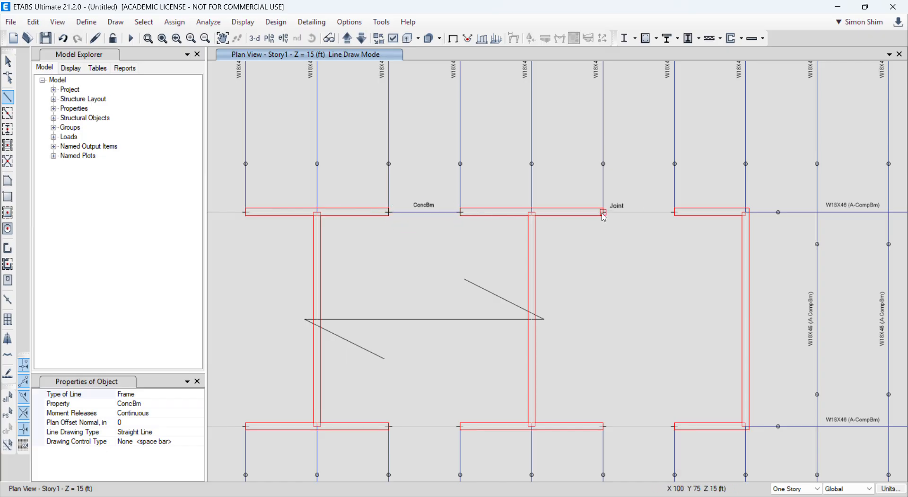
click(604, 213)
double_click(675, 214)
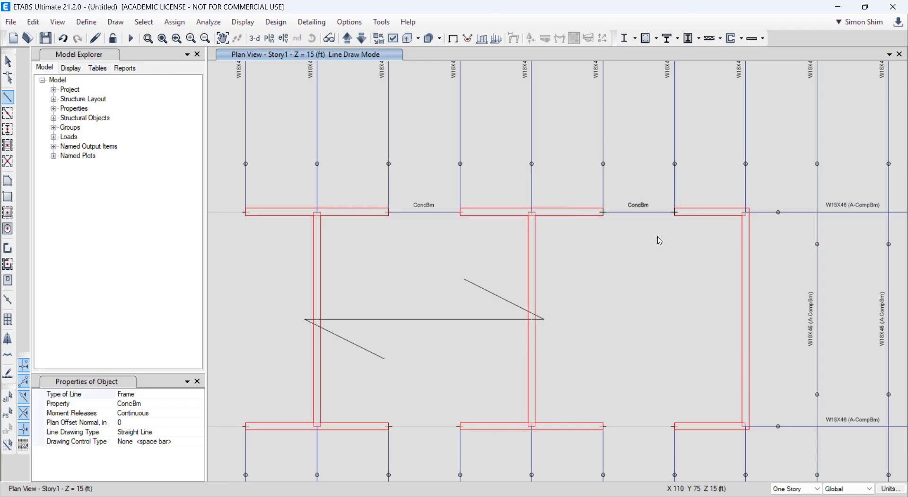
click(390, 427)
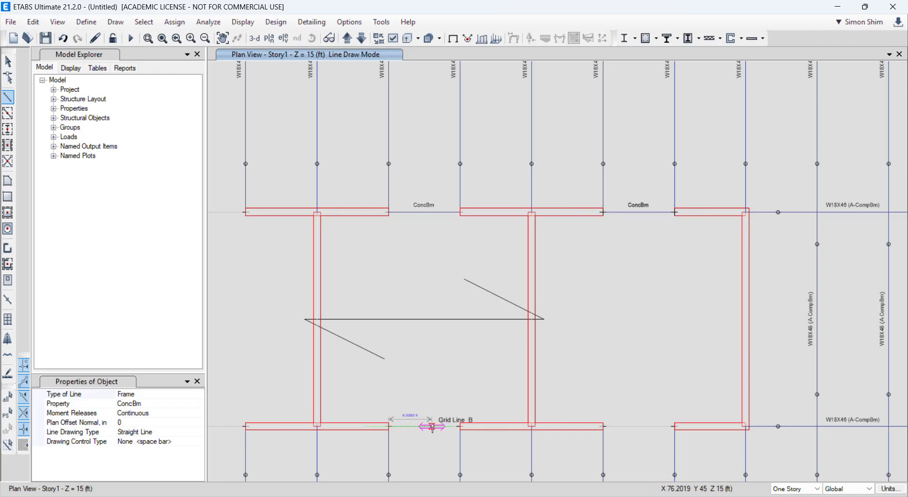
double_click(461, 426)
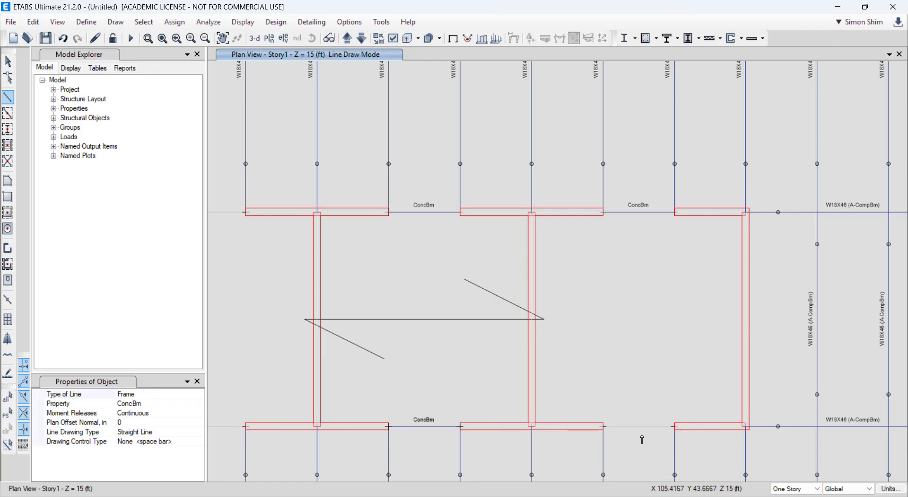
click(604, 426)
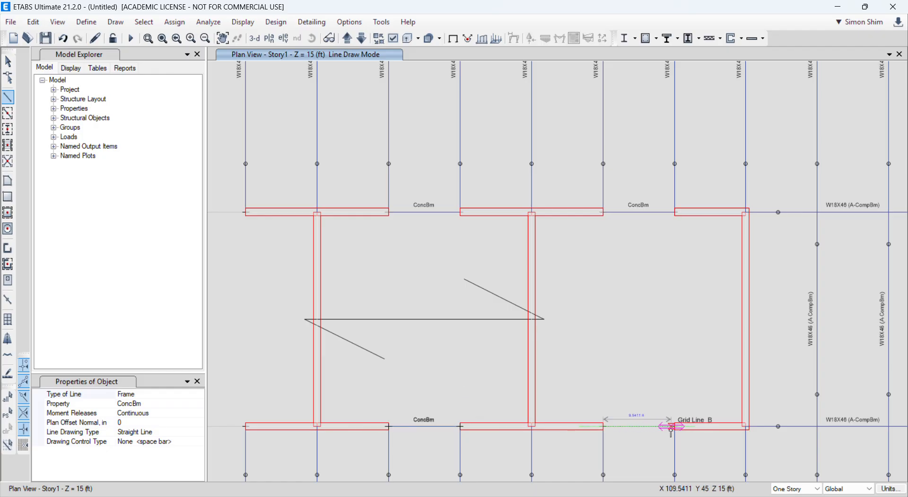
double_click(675, 426)
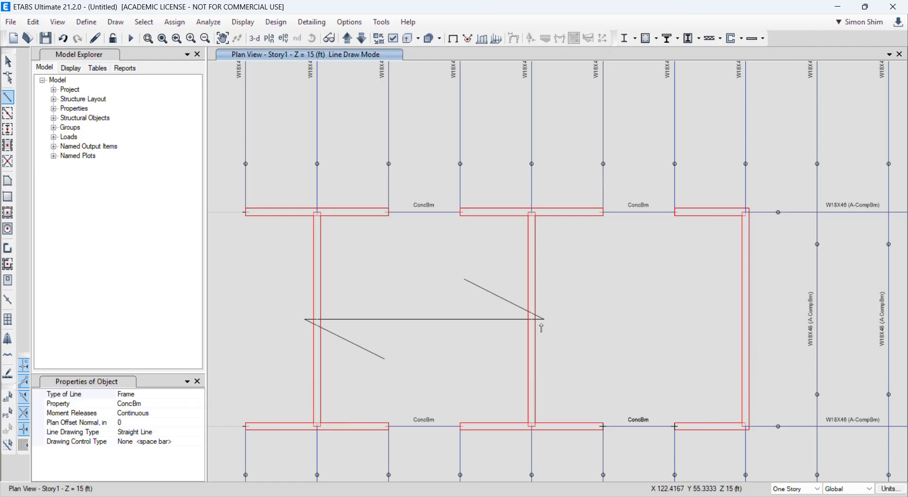
Draw ConcBm coupling beams across the core wall openings between grids 2 and 3 on grid lines C and B, and end line drawing.
scroll(419, 304, down, 5)
middle_drag(419, 304, 673, 302)
middle_drag(590, 304, 351, 254)
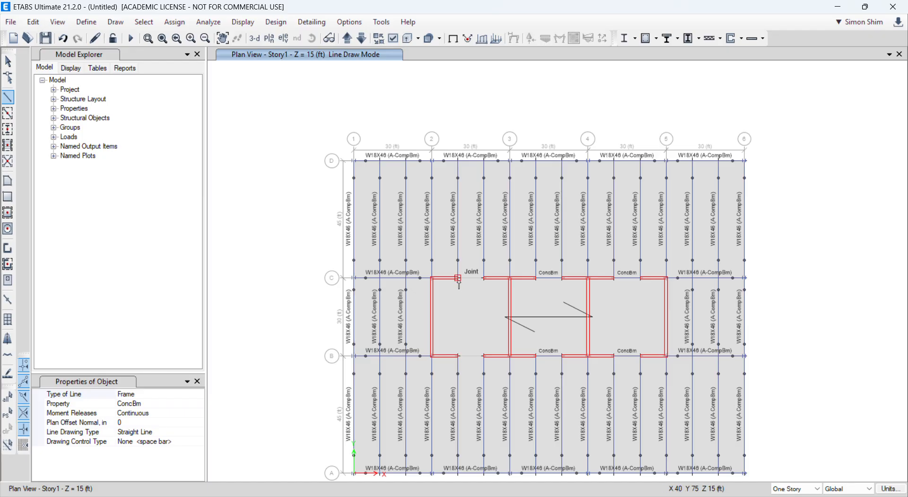
click(458, 278)
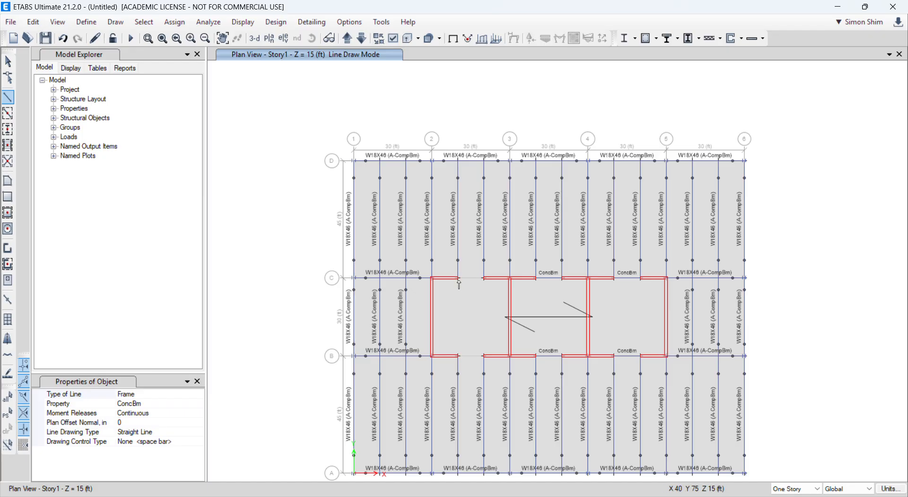
double_click(484, 278)
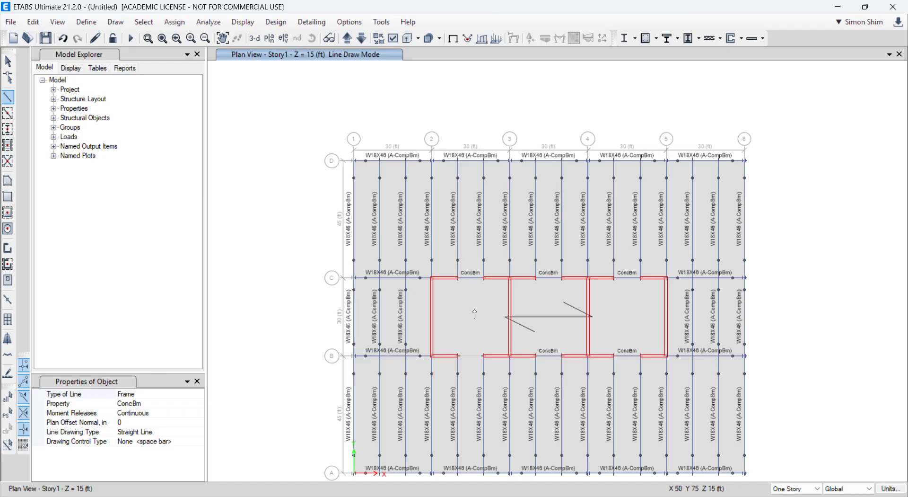
click(458, 356)
double_click(483, 355)
key(Escape)
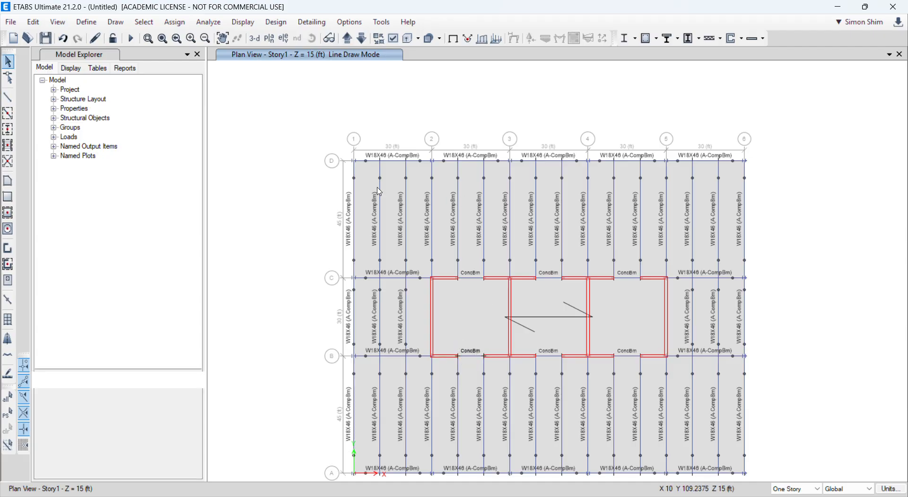
Show the model in 3-D and examine the Story1 framing, column bases, shear wall core and the empty stories above.
click(162, 41)
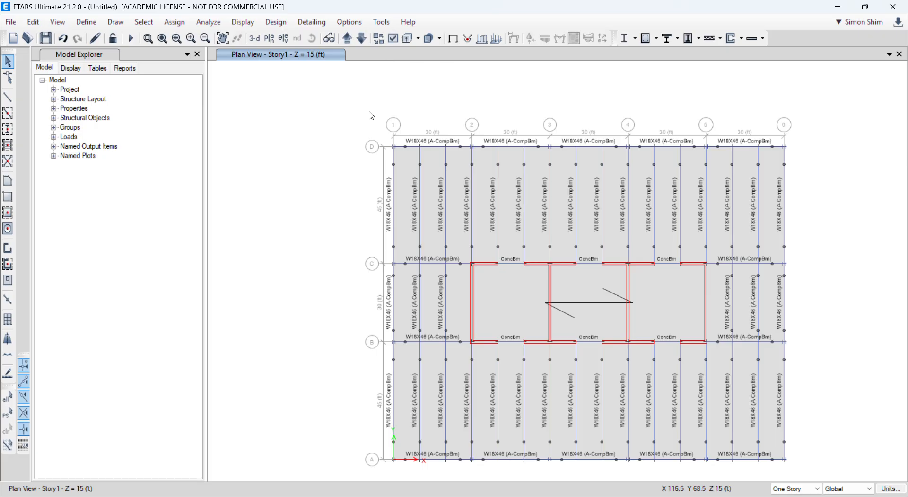
click(254, 44)
scroll(572, 453, up, 3)
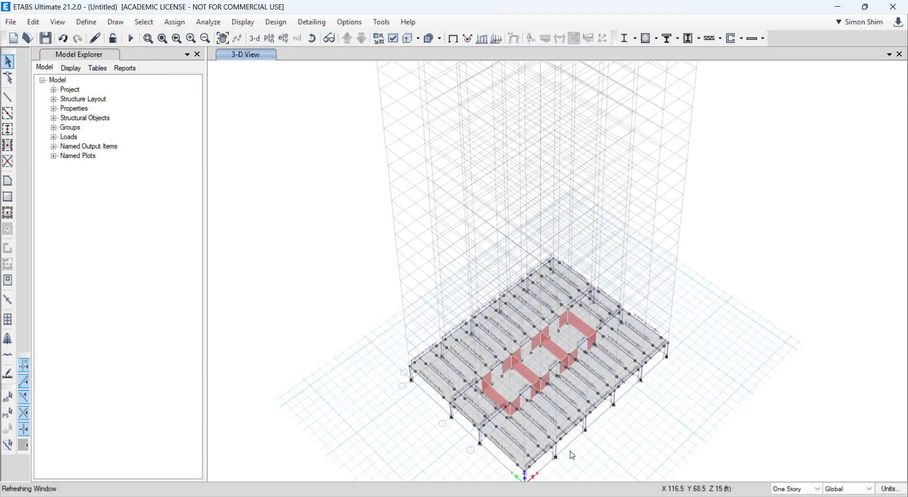
middle_drag(650, 430, 607, 310)
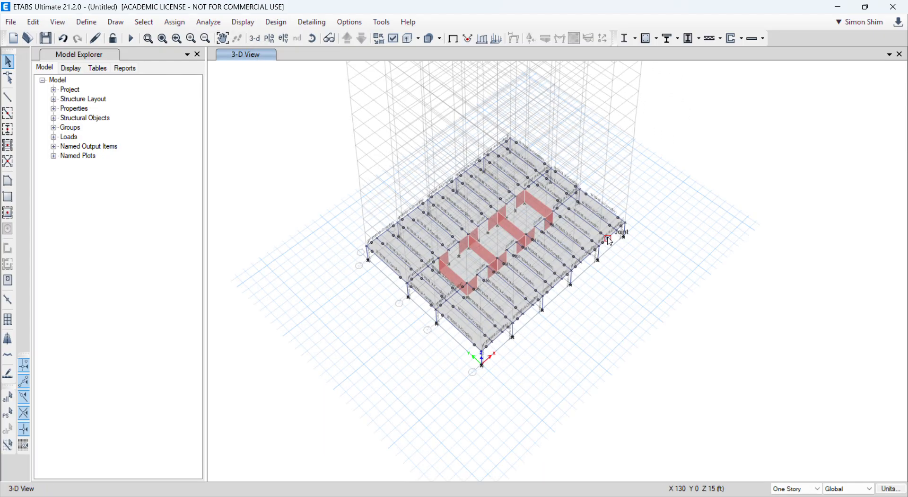
scroll(481, 334, up, 4)
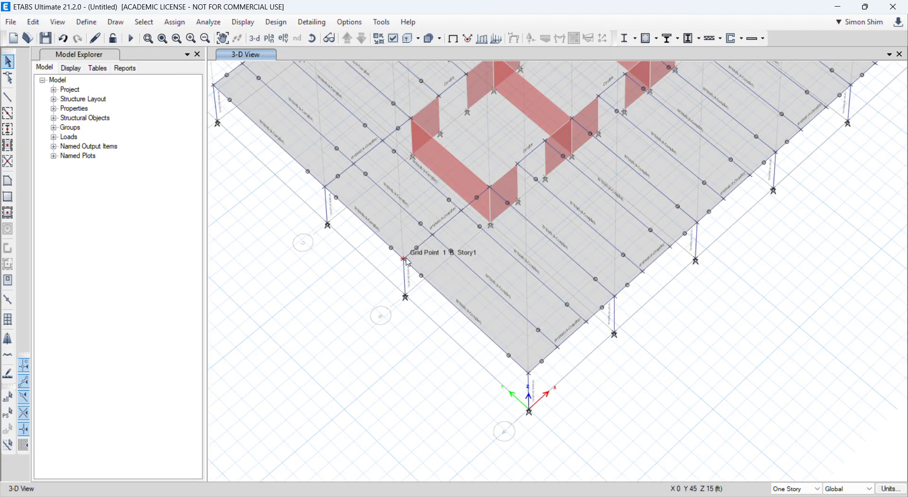
scroll(406, 295, up, 3)
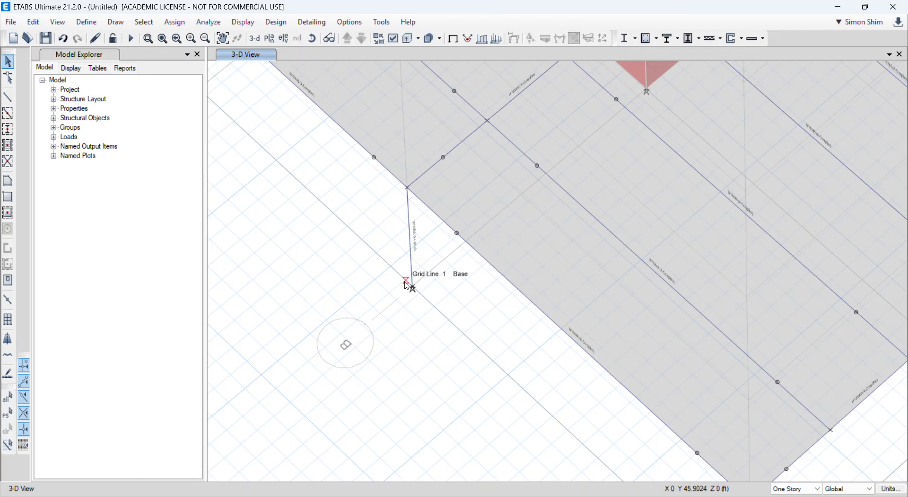
scroll(406, 296, down, 5)
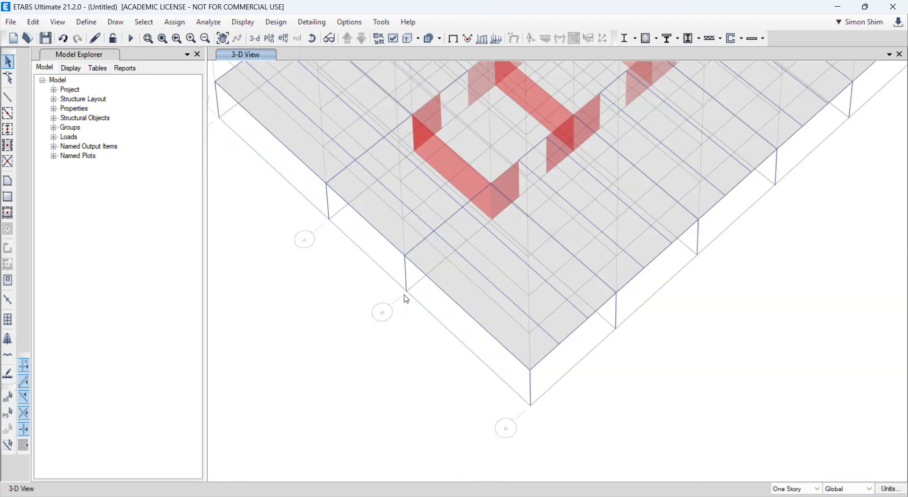
scroll(753, 326, down, 6)
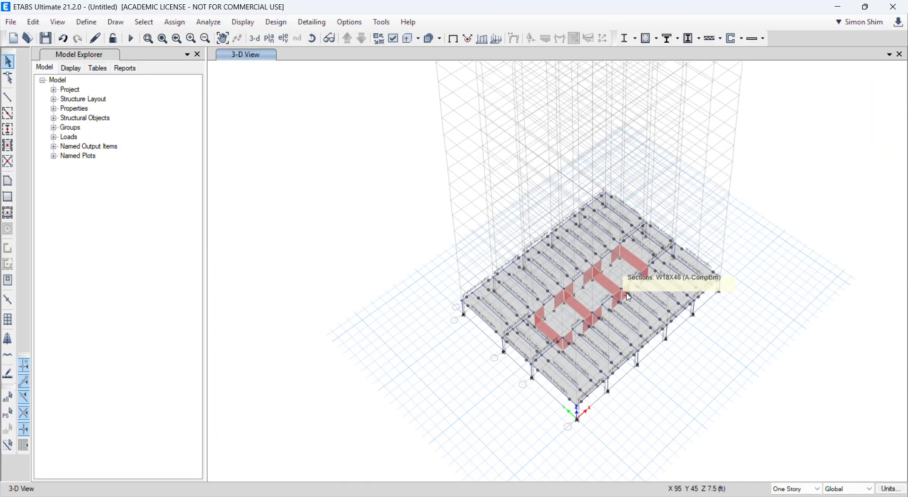
scroll(584, 166, up, 3)
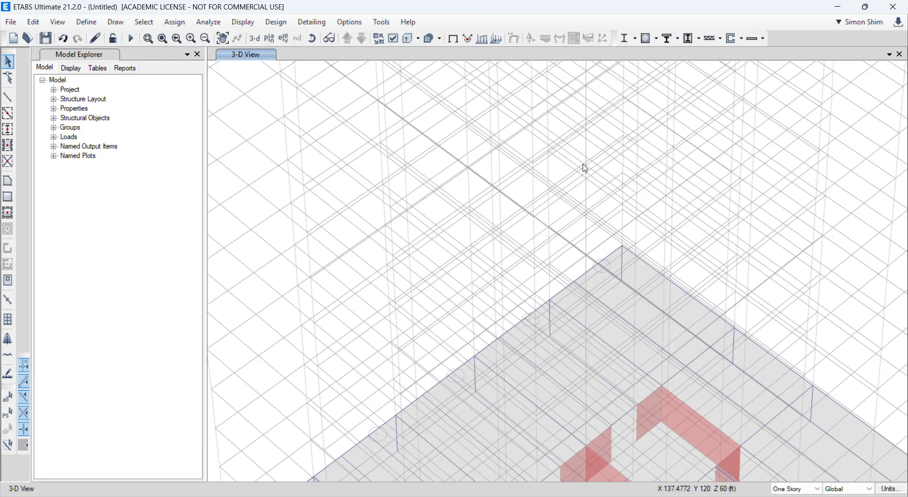
scroll(511, 152, down, 4)
scroll(440, 296, down, 4)
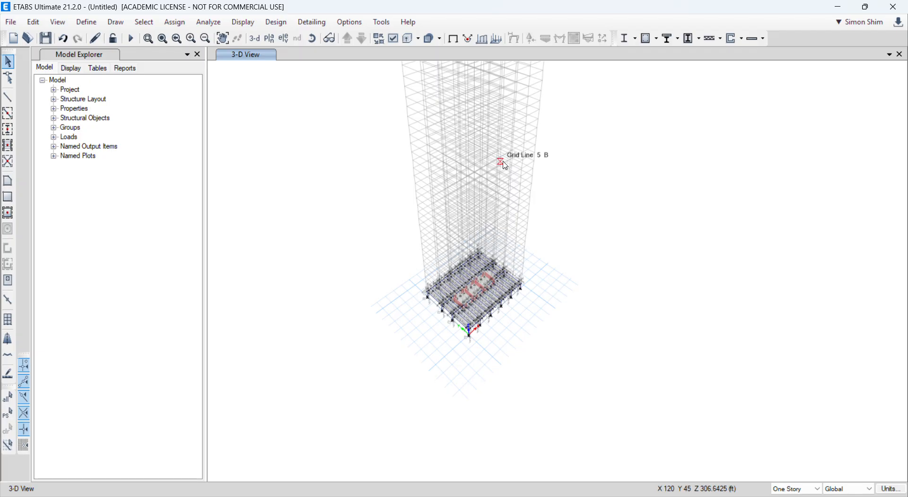
Hide the grid lines in the 3-D view.
key(F7)
key(F7)
key(F7)
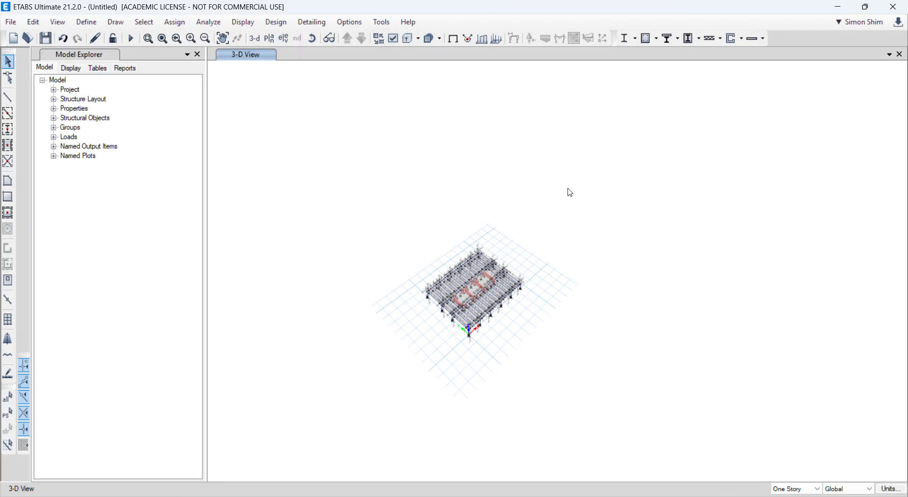
key(F7)
key(F7)
key(F7)
key(F7)
key(F7)
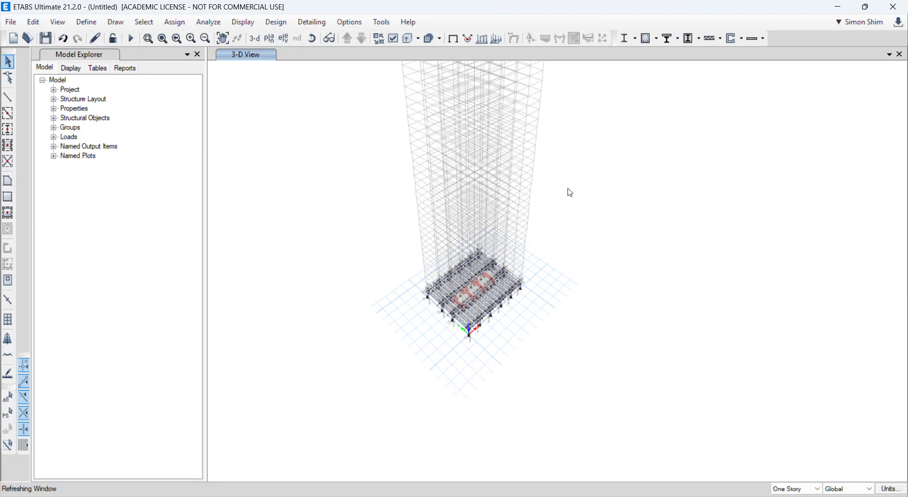
key(F7)
scroll(436, 281, up, 5)
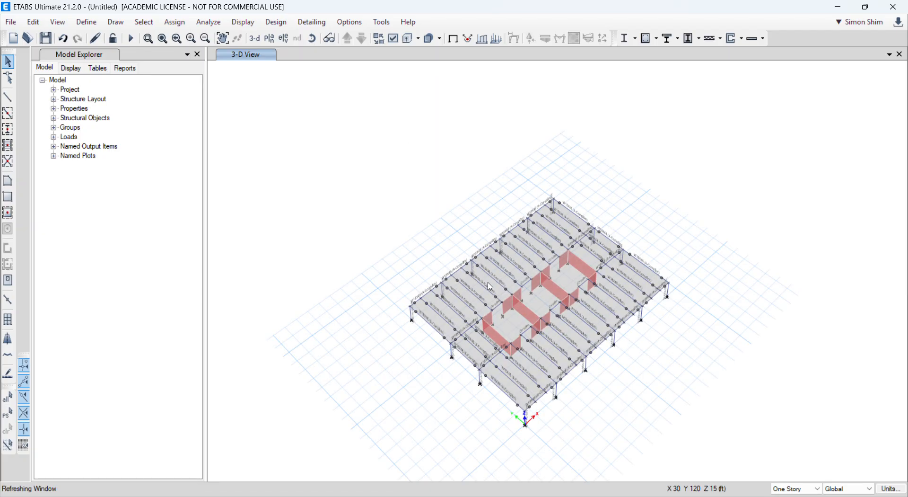
mouse_move(607, 496)
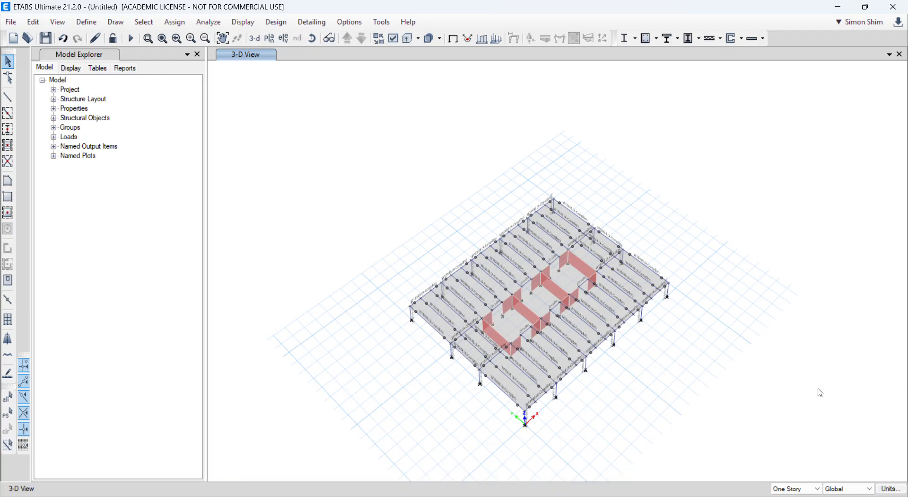
scroll(608, 375, up, 3)
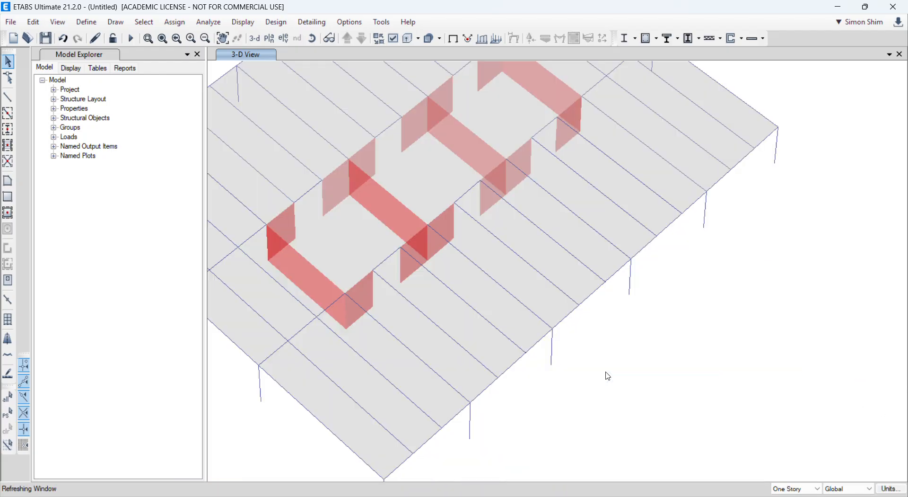
scroll(608, 375, down, 3)
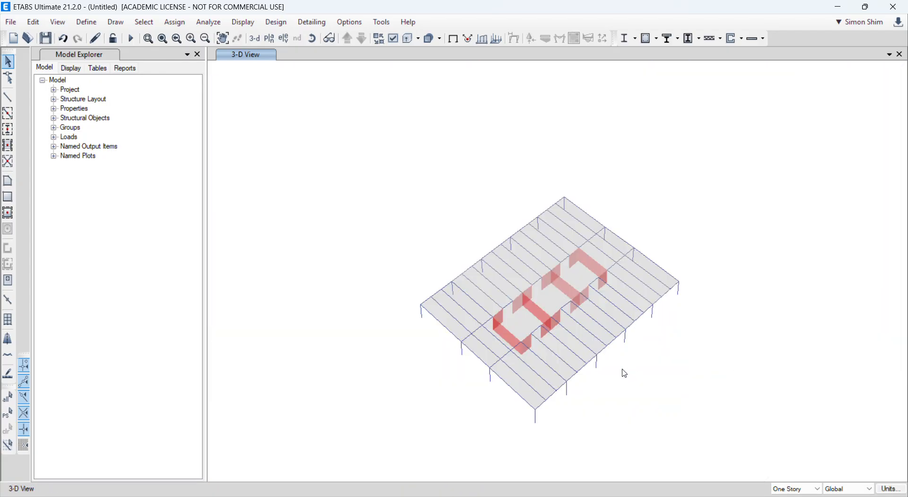
click(148, 38)
drag(407, 227, 740, 424)
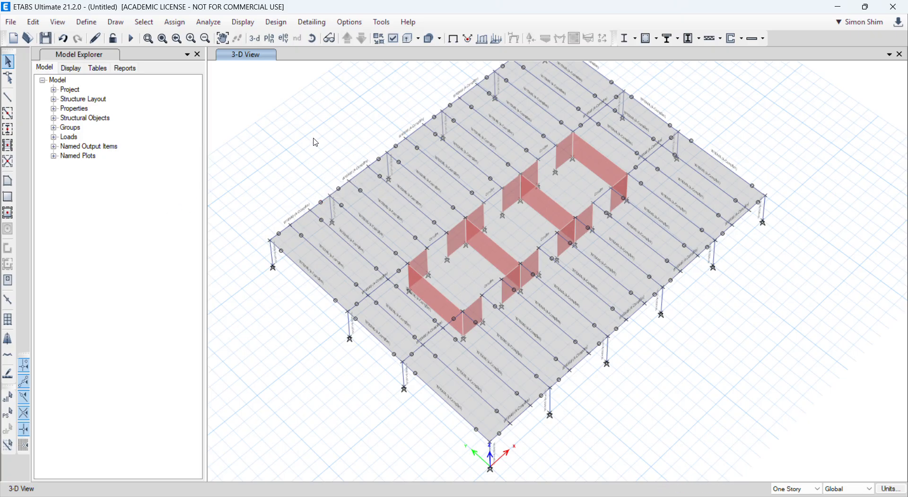
Add a load pattern named SDead of type Super Dead with a self-weight multiplier of 0.
click(91, 26)
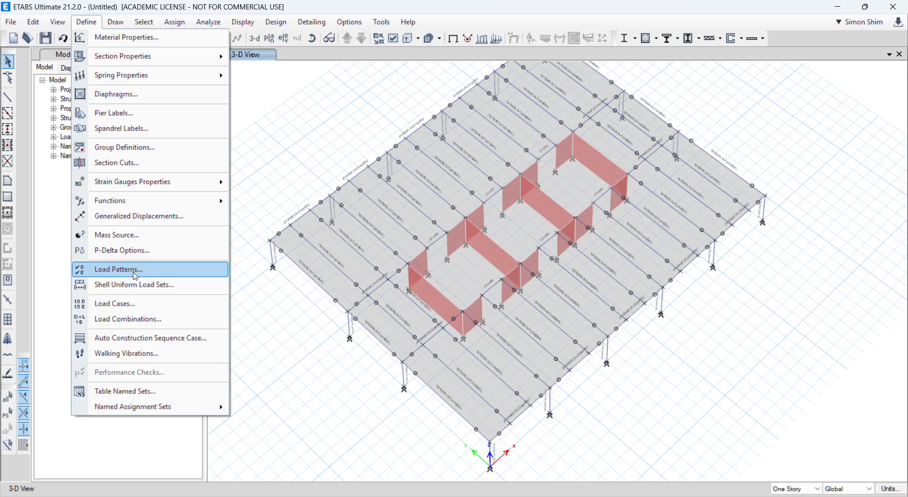
click(136, 270)
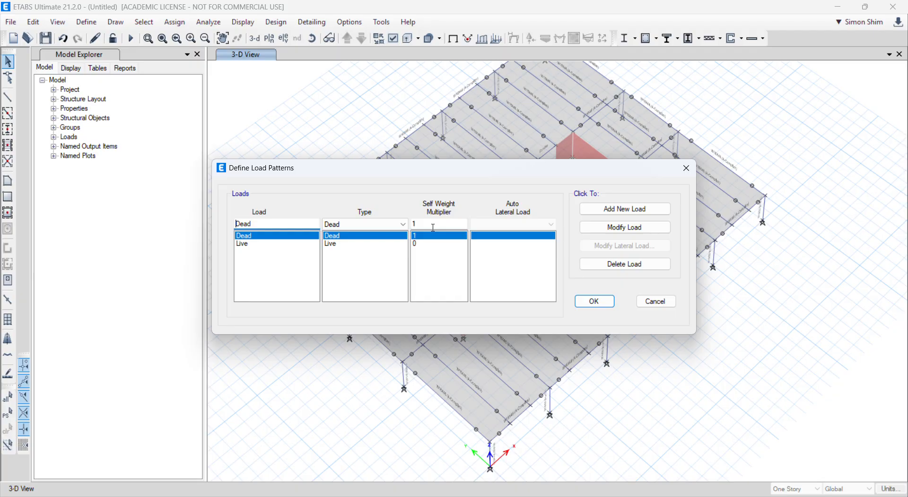
text(s)
key(BackSpace)
key(Caps_Lock)
text(S)
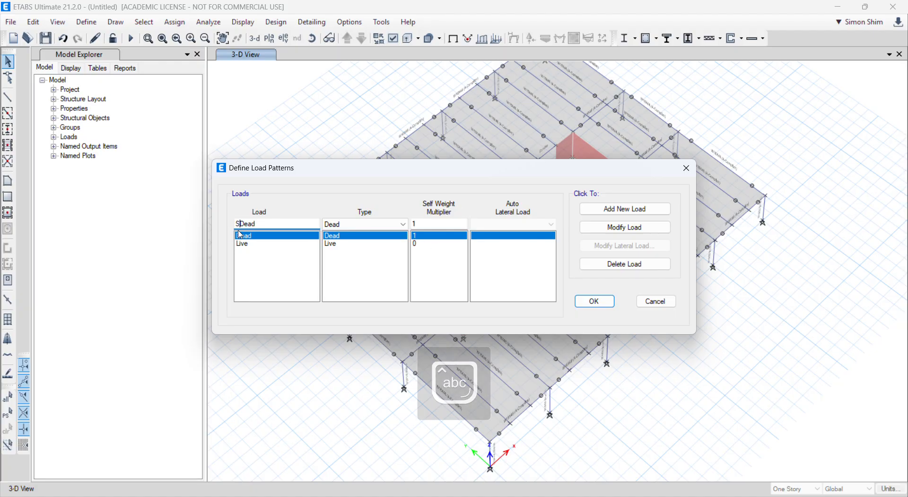
click(359, 230)
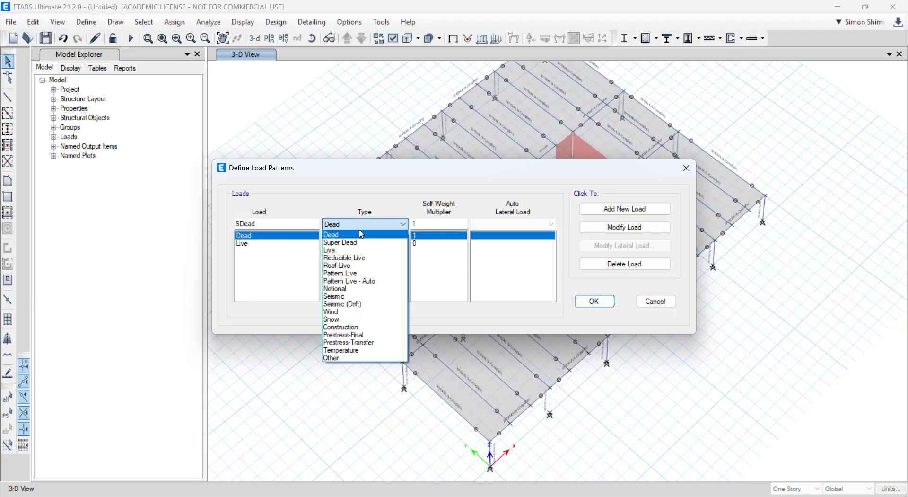
click(362, 244)
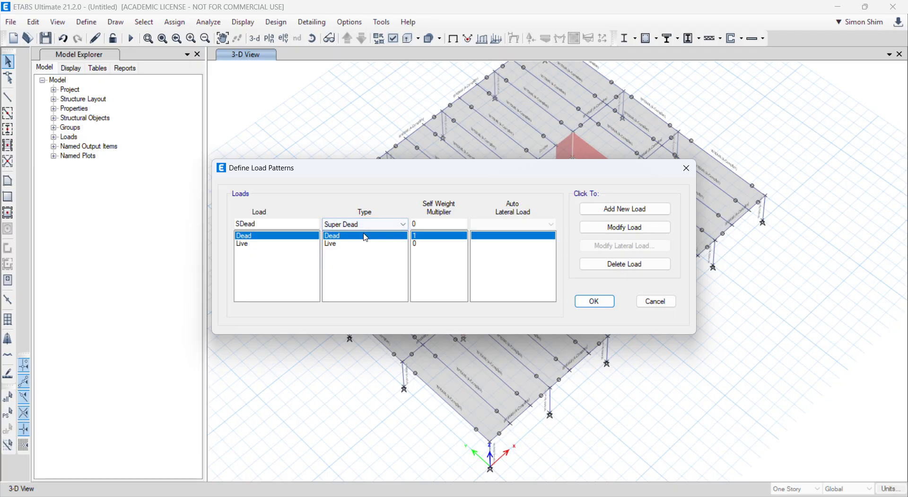
click(629, 211)
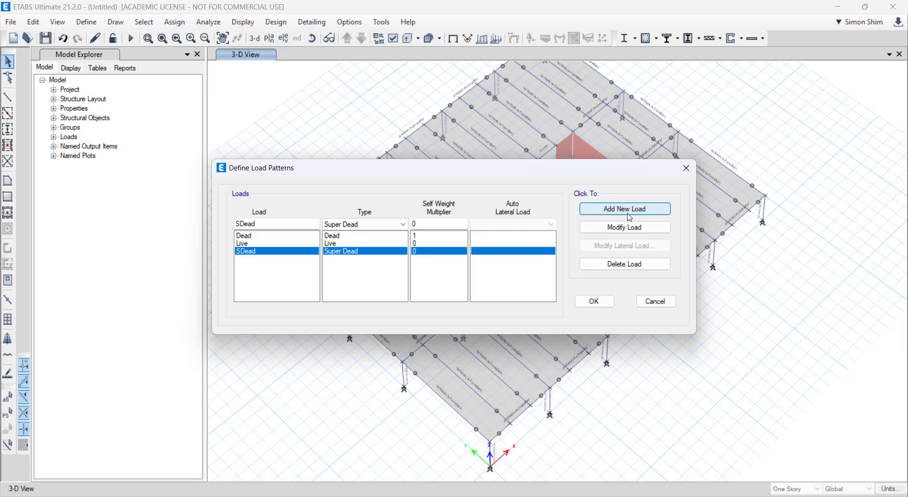
Add a load pattern named CCLL of type Construction with a self-weight multiplier of 0, and accept the load pattern definitions.
drag(260, 222, 202, 238)
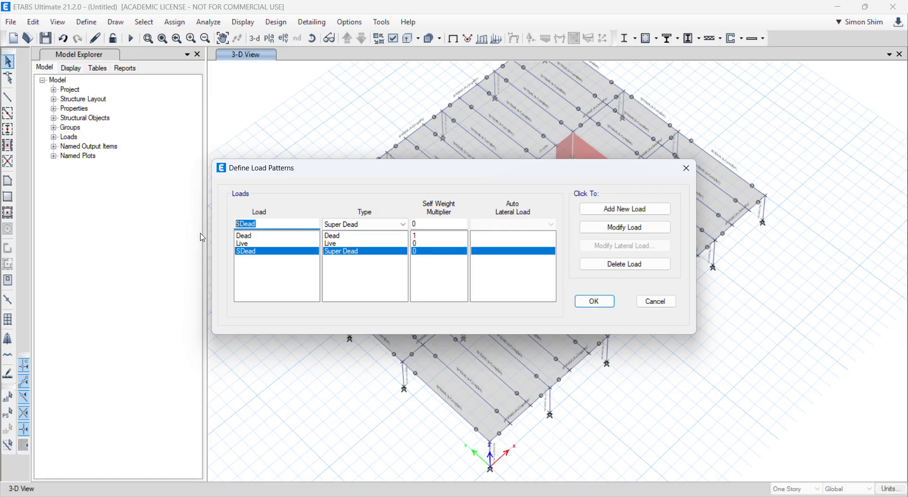
text(CCL)
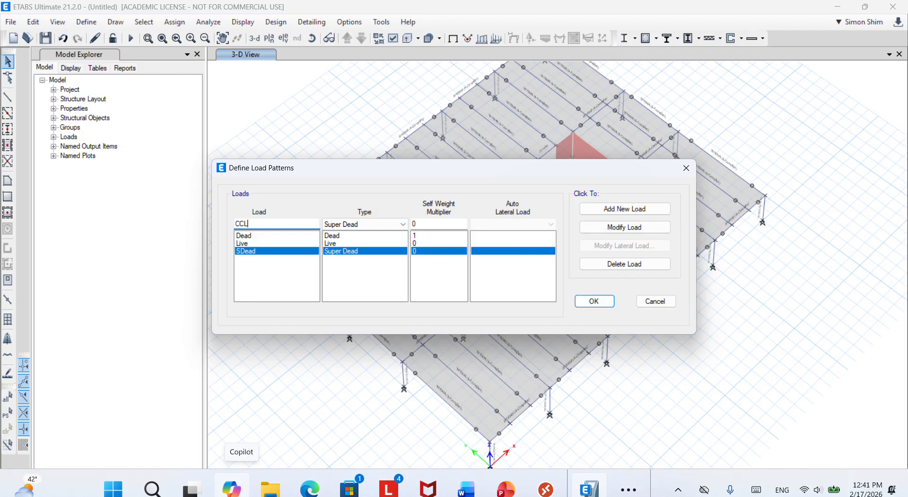
text(L)
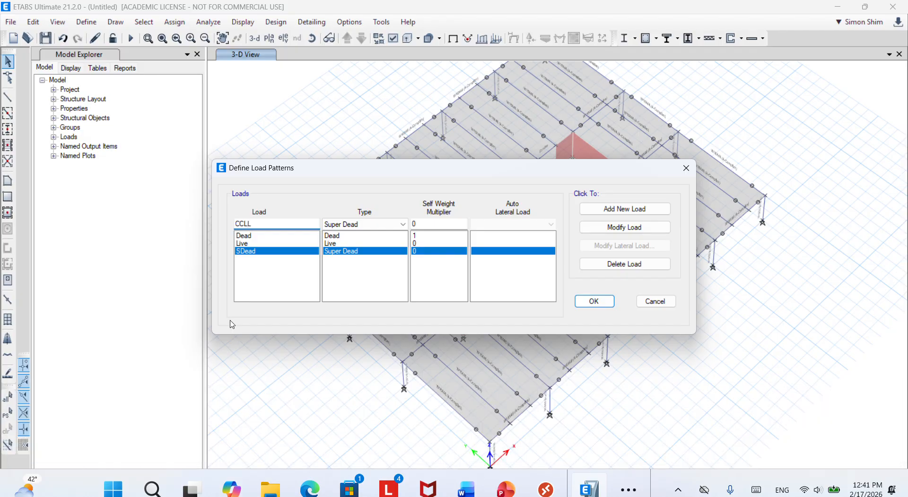
click(371, 227)
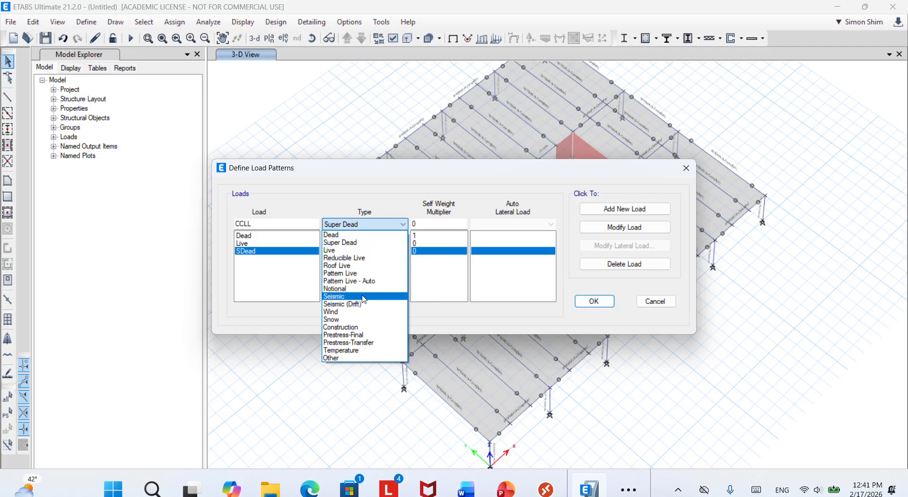
click(357, 327)
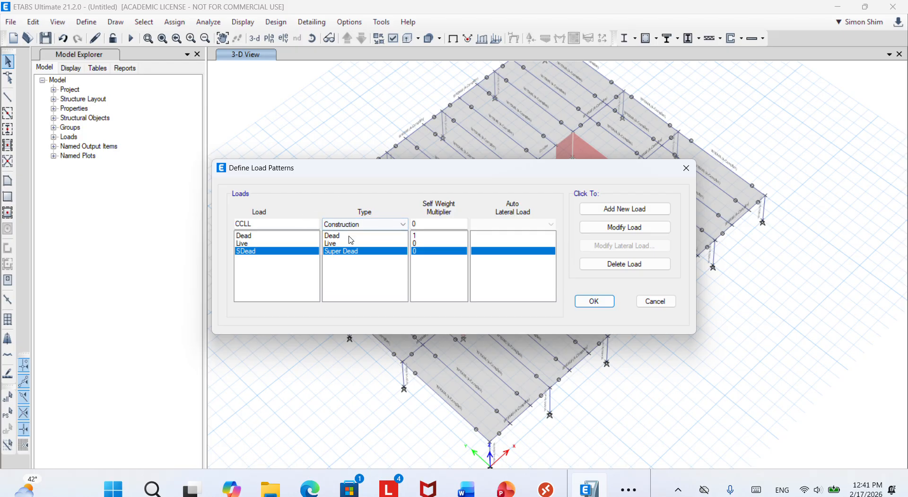
click(586, 209)
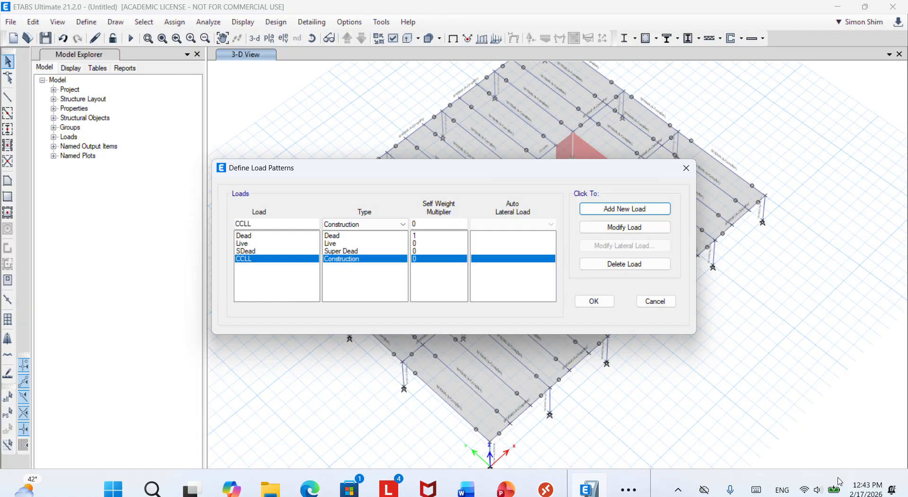
click(594, 301)
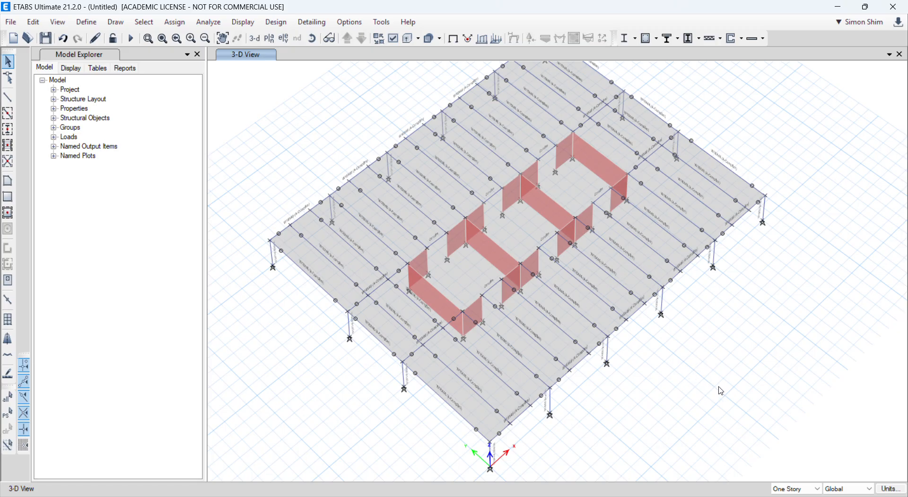
Assign a uniform gravity shell load of 20 lb/ft² to the Story1 deck for the SDead pattern.
mouse_move(739, 384)
middle_down()
mouse_move(691, 396)
mouse_move(735, 391)
middle_up()
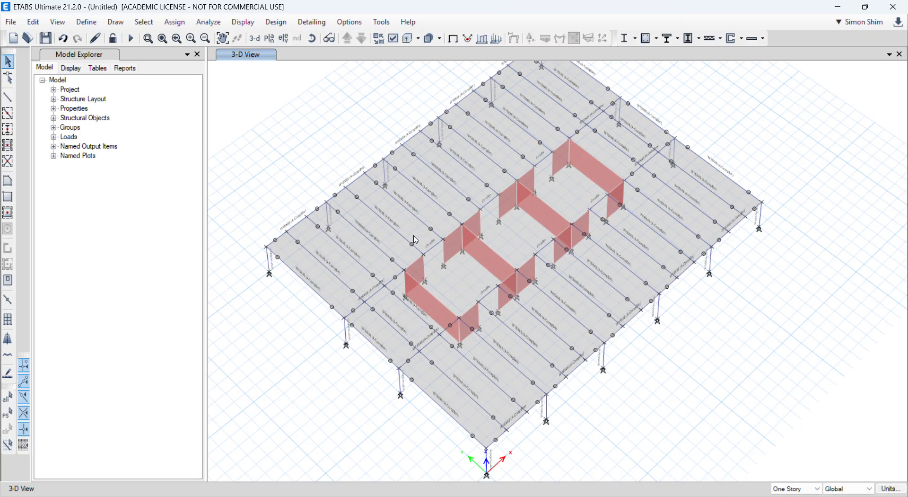
click(402, 225)
click(402, 225)
click(402, 225)
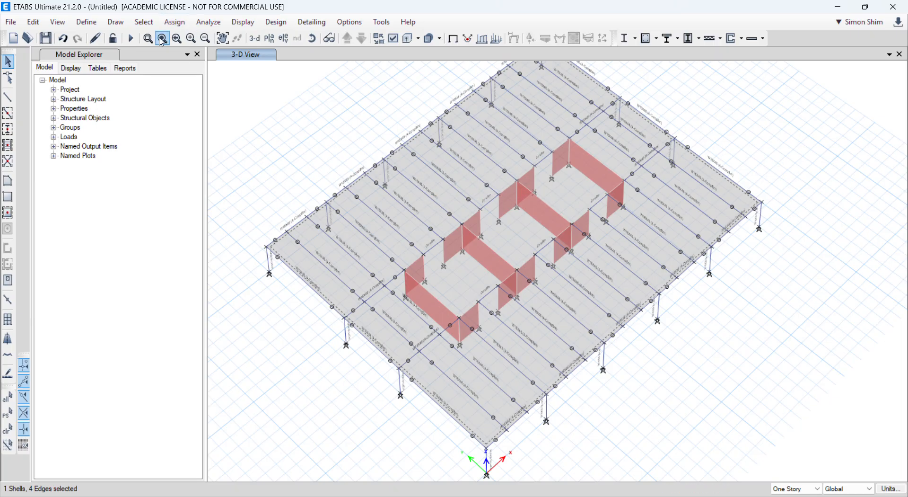
click(175, 23)
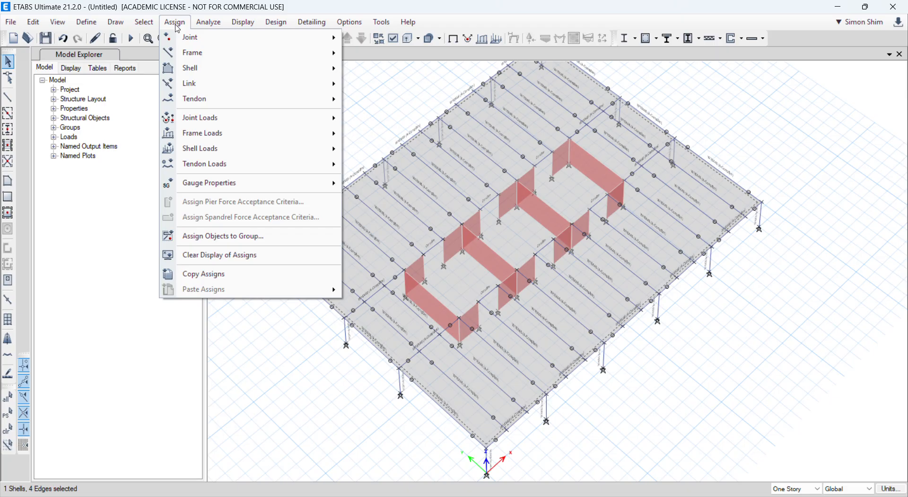
mouse_move(223, 155)
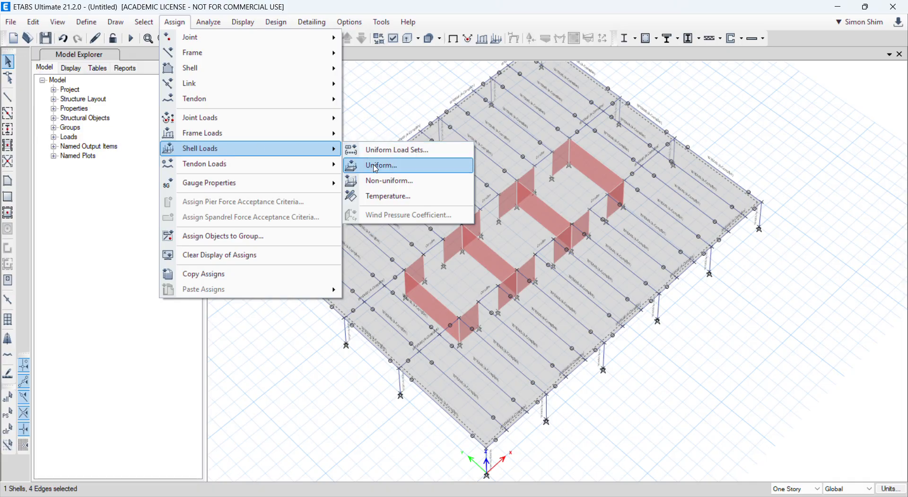
click(394, 166)
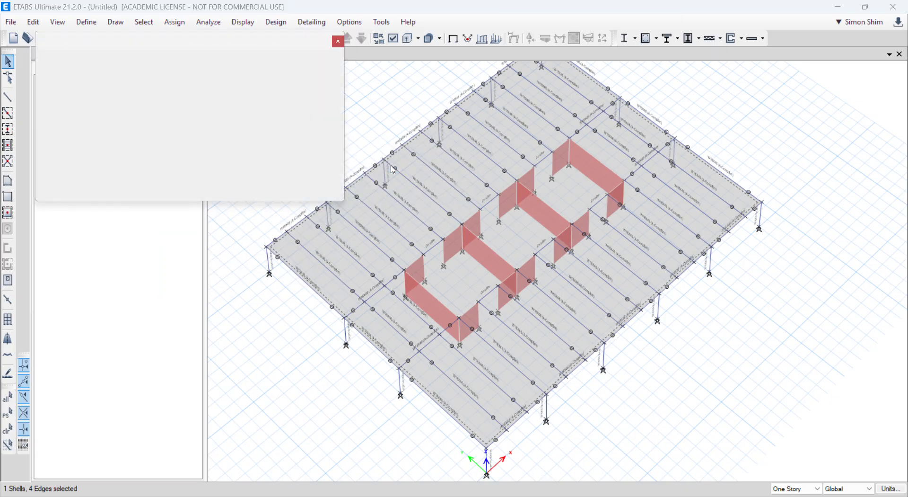
drag(470, 179, 272, 69)
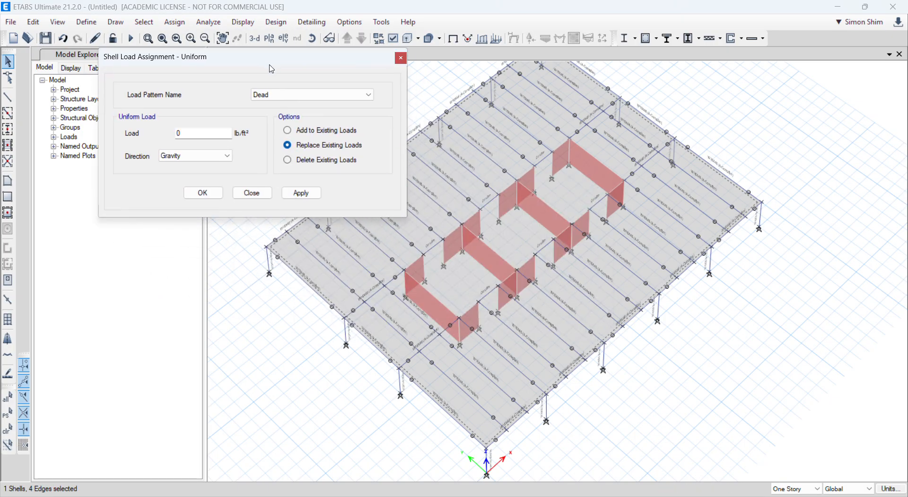
click(303, 94)
click(276, 121)
double_click(179, 133)
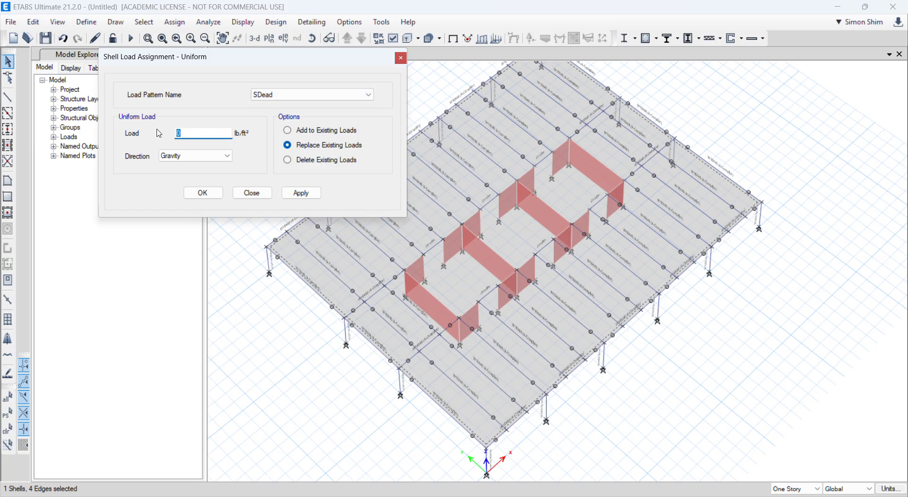
text(20)
click(303, 194)
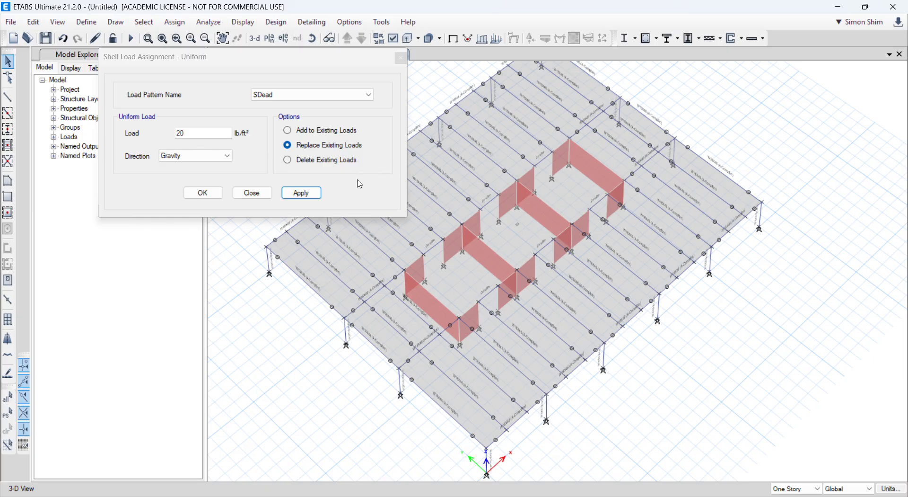
Reselect the Story1 deck and assign it a uniform gravity load of 100 lb/ft² for the Live pattern.
click(523, 242)
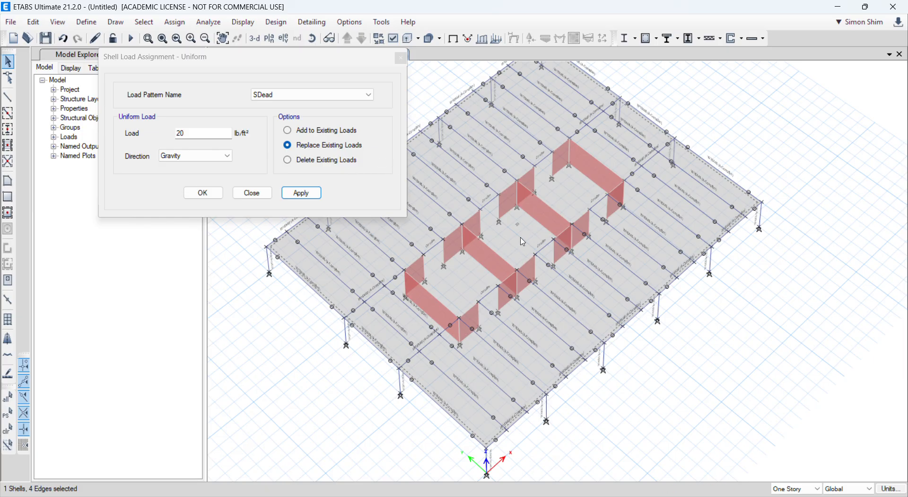
click(522, 242)
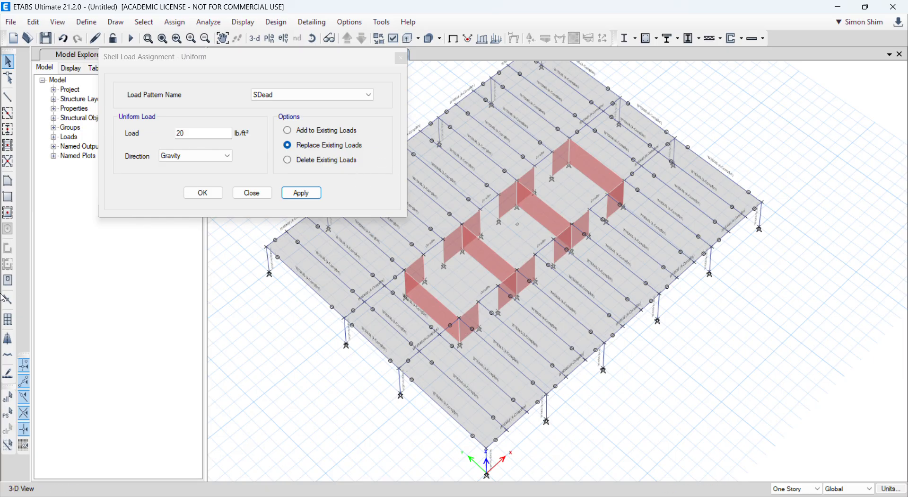
click(7, 418)
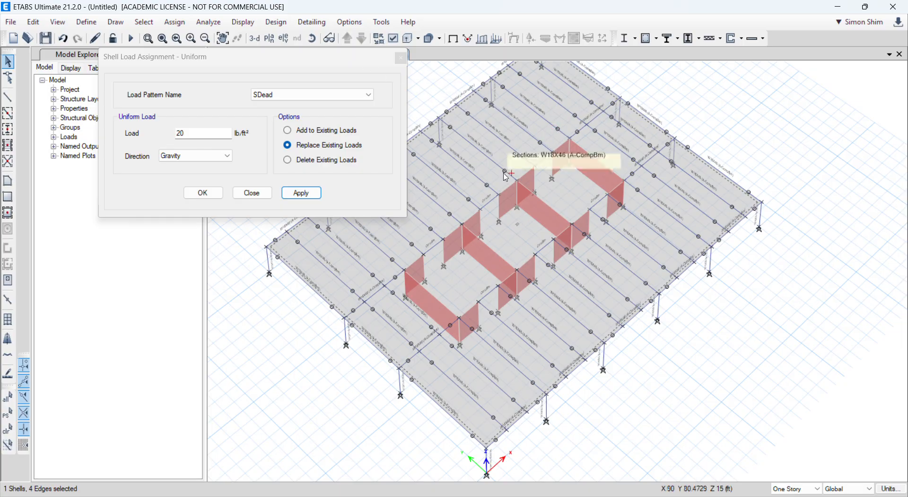
click(286, 94)
click(282, 113)
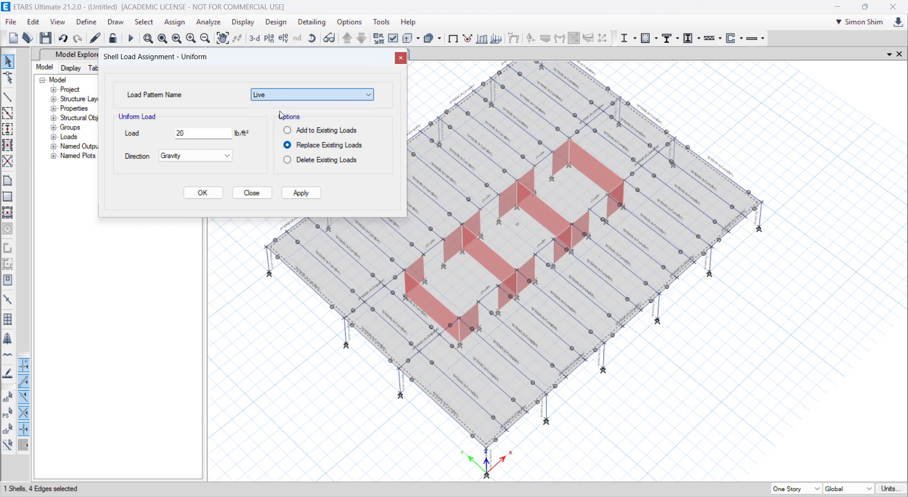
double_click(189, 134)
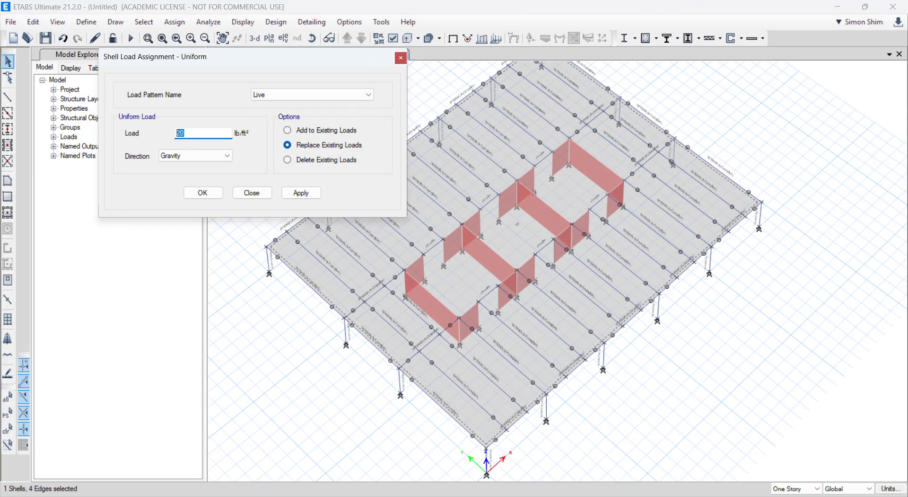
text(100)
click(301, 192)
Assign a uniform gravity load of 20 lb/ft² to the Story1 deck for the CCLL pattern and finish the load assignment.
scroll(513, 230, up, 4)
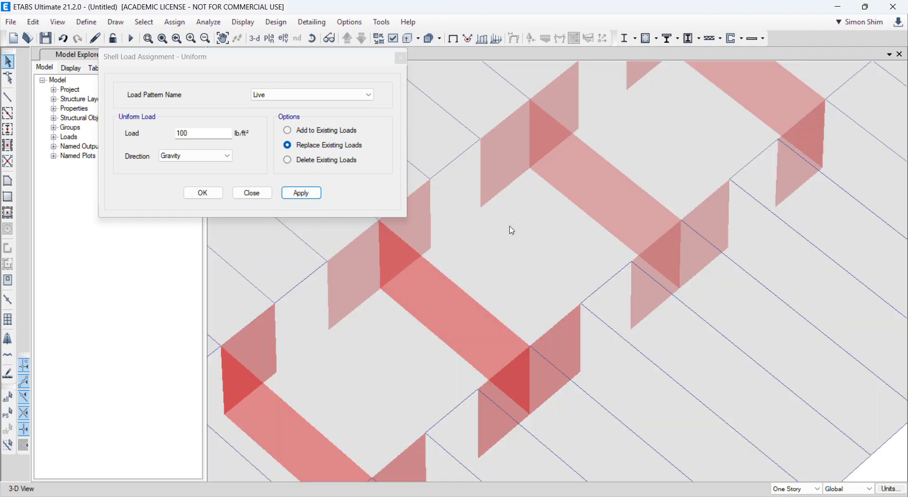
scroll(549, 230, down, 4)
click(558, 228)
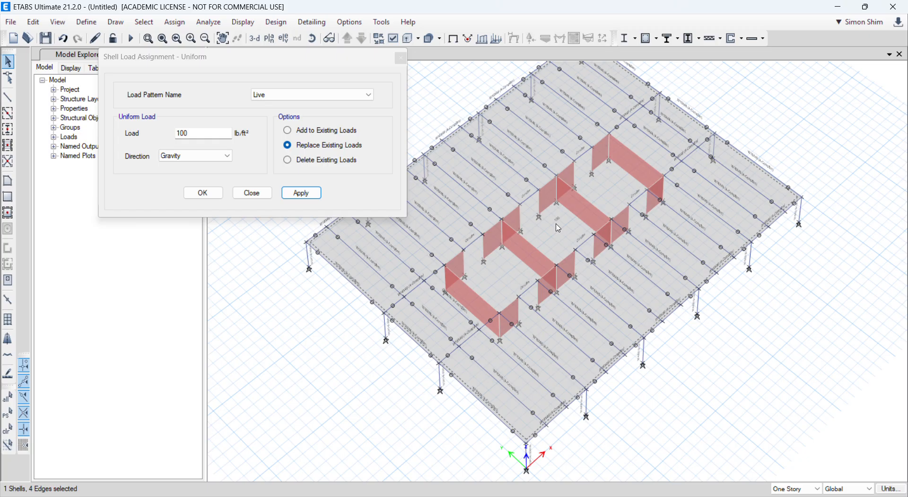
click(292, 96)
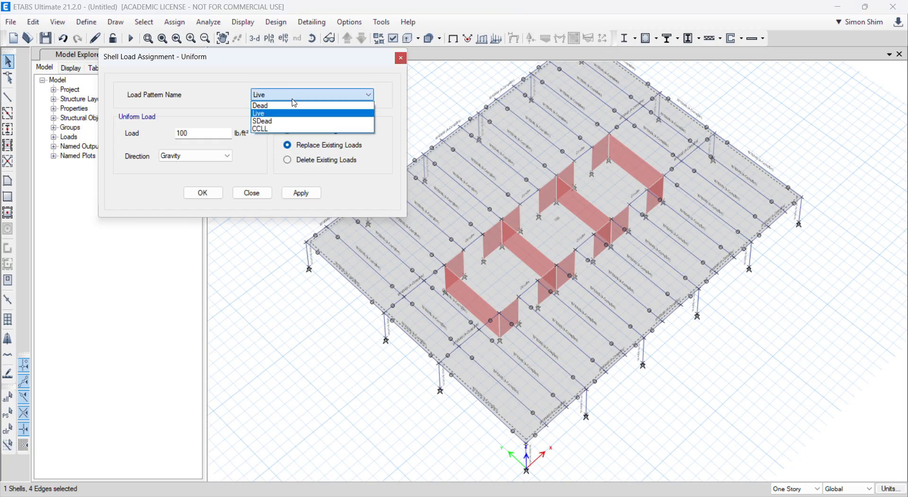
click(280, 128)
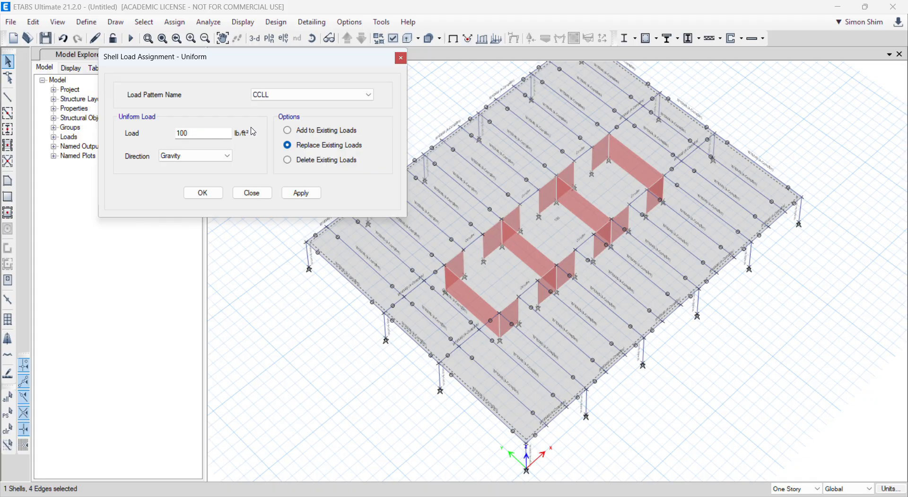
double_click(204, 134)
text(20)
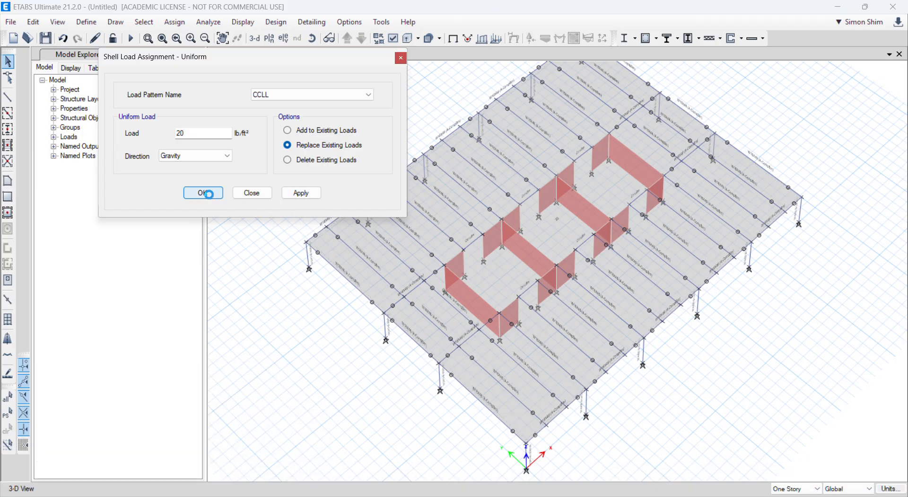
click(203, 193)
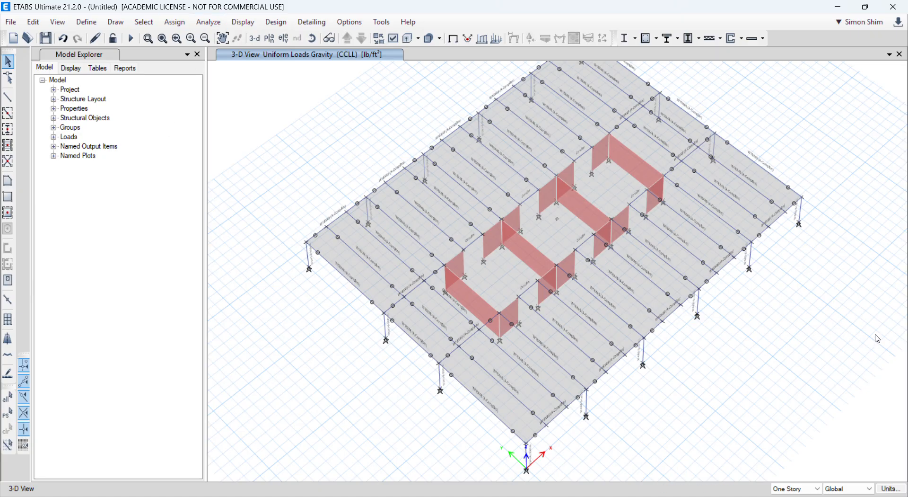
Run the analysis, saving the model as Comp in the Rhino3D+GH folder.
mouse_move(804, 496)
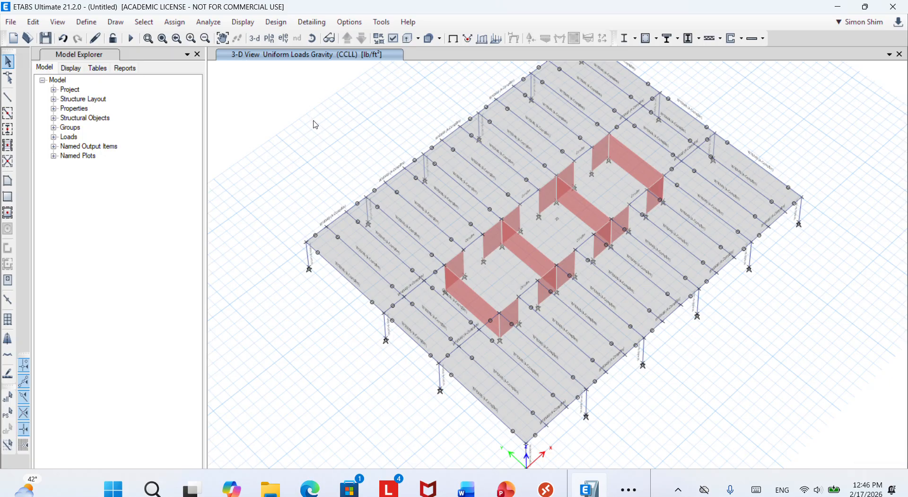
click(128, 39)
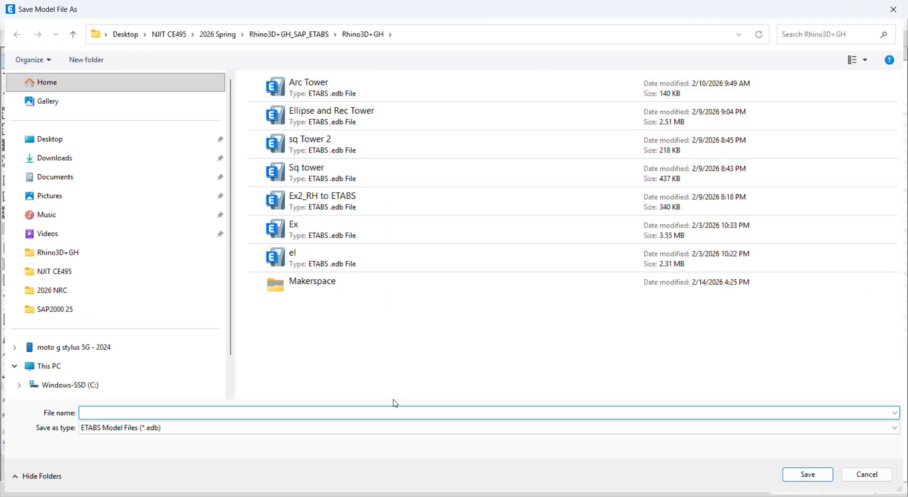
click(804, 473)
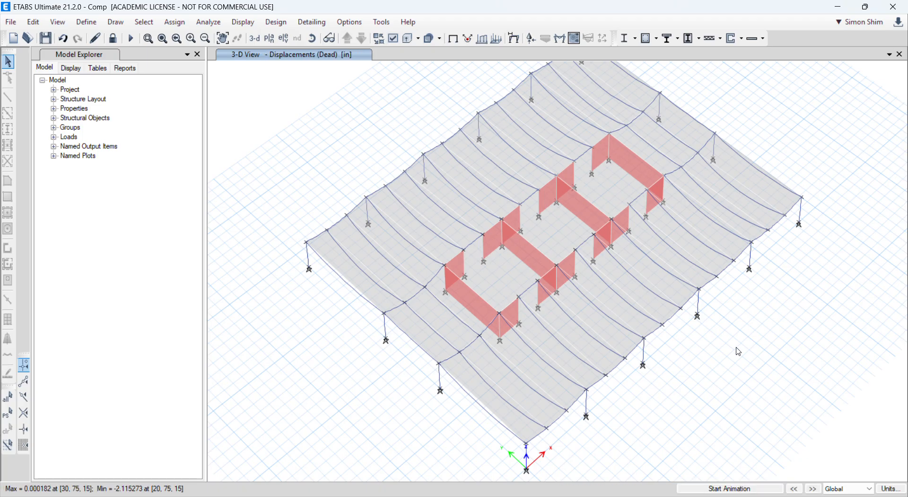
Switch from the 3-D view to the Story1 plan view.
click(269, 37)
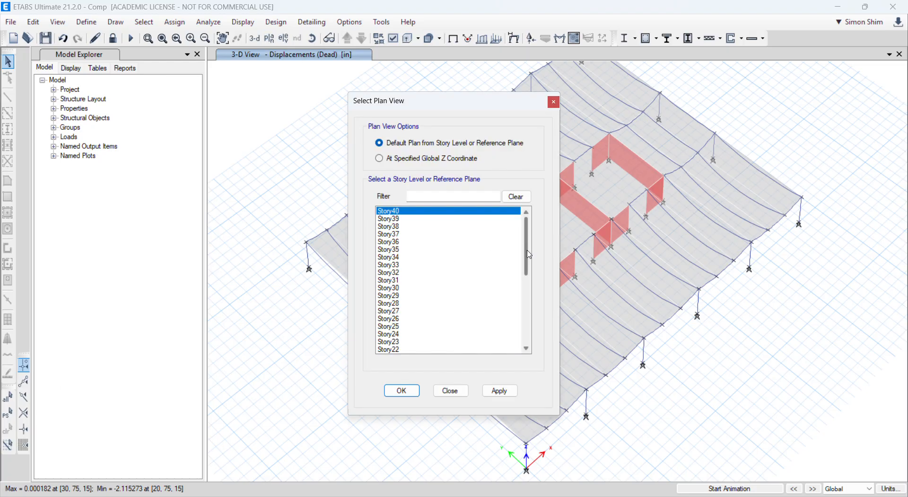
drag(527, 256, 527, 358)
click(392, 342)
click(401, 390)
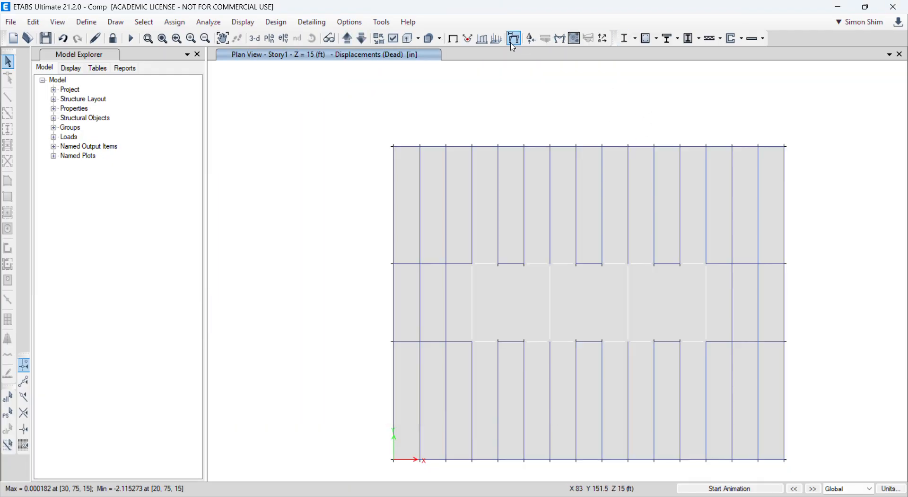
Display the Story1 deformed shape for the Dead load case with automatic scaling.
click(511, 40)
drag(468, 47, 265, 47)
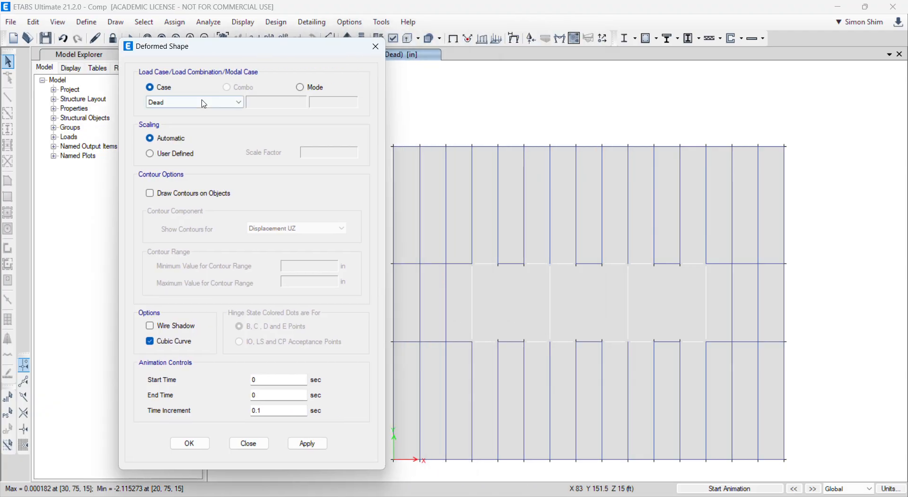
click(308, 448)
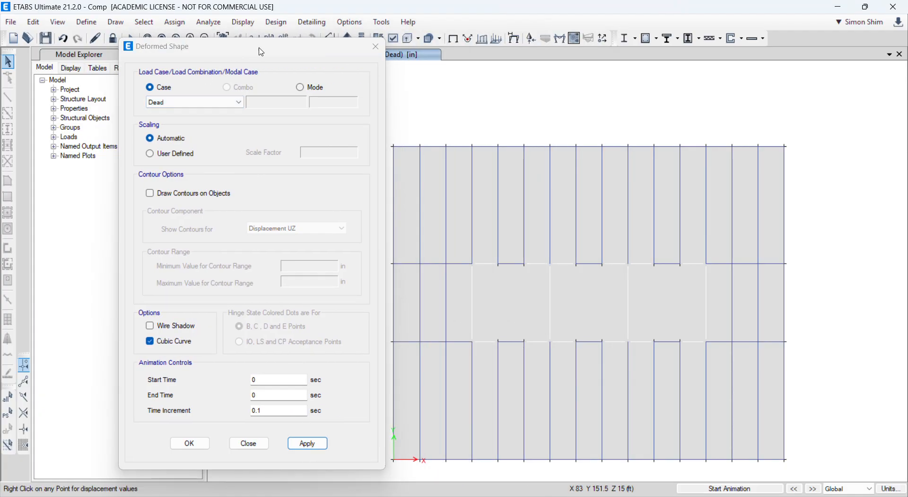
click(249, 445)
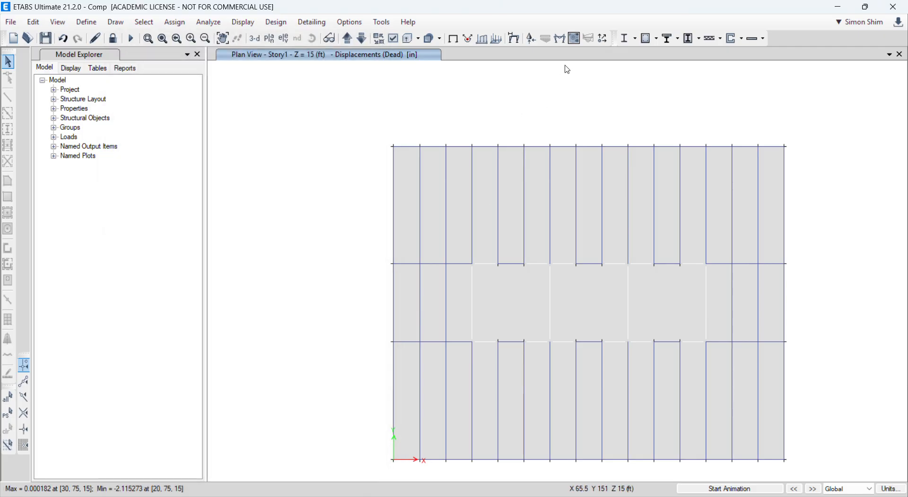
Display filled Moment 3-3 diagrams of the Story1 frames for the Dead case, with values shown at controlling stations.
click(560, 38)
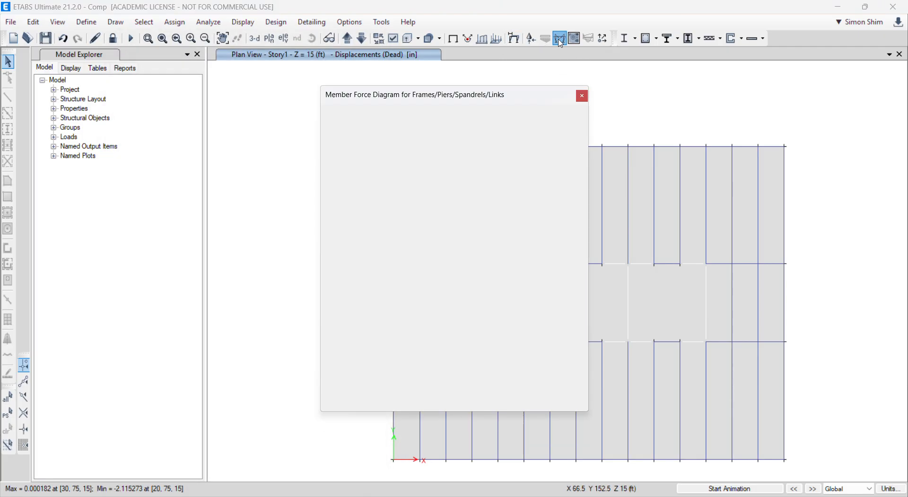
drag(507, 90, 316, 84)
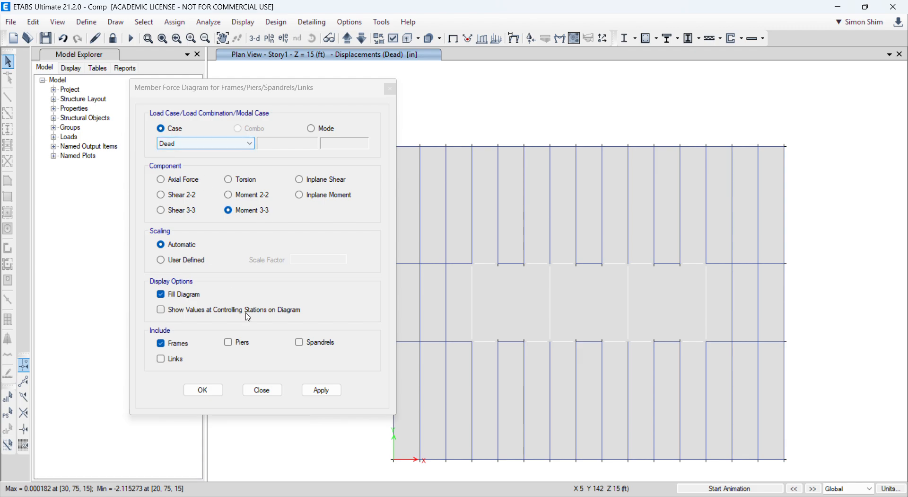
click(322, 390)
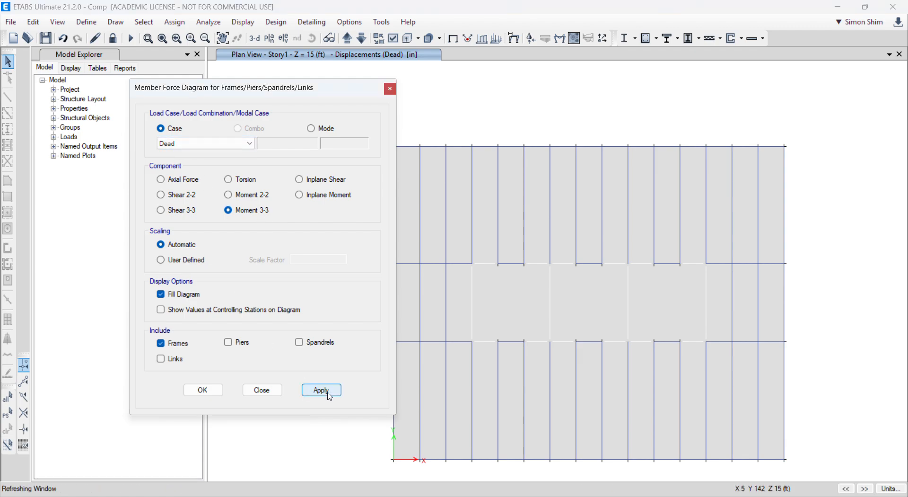
drag(334, 94, 285, 102)
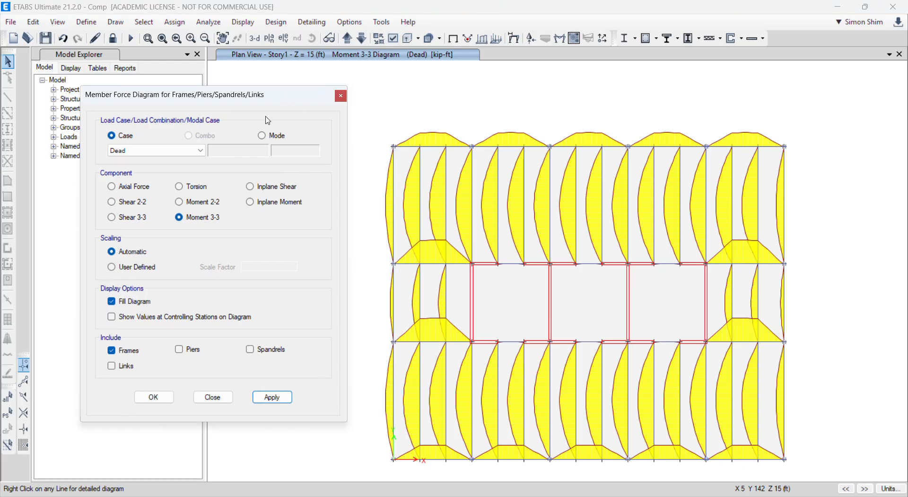
click(145, 319)
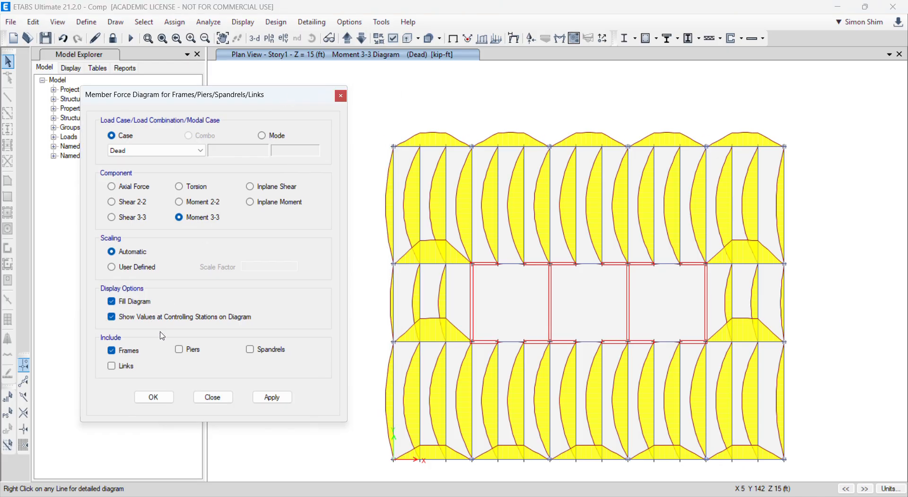
click(267, 400)
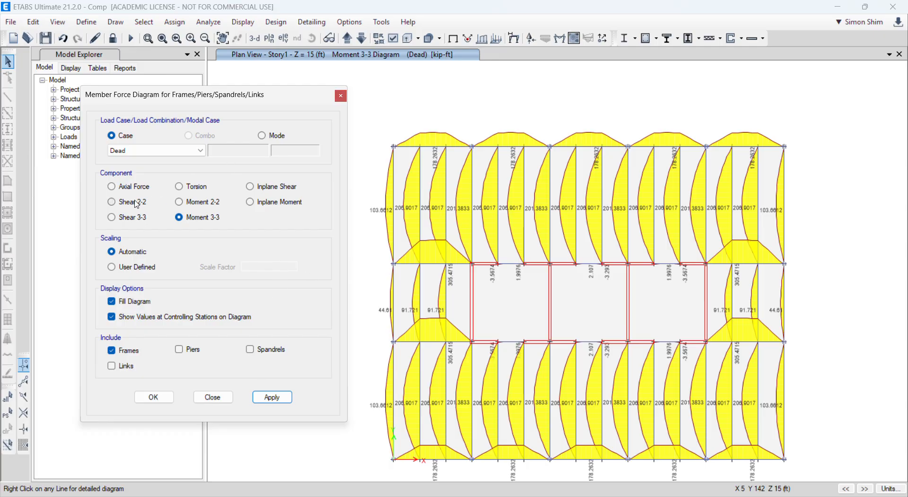
Show the Shear 2-2 diagrams of the Story1 frames for the Dead case and close the diagram settings.
click(111, 201)
click(270, 397)
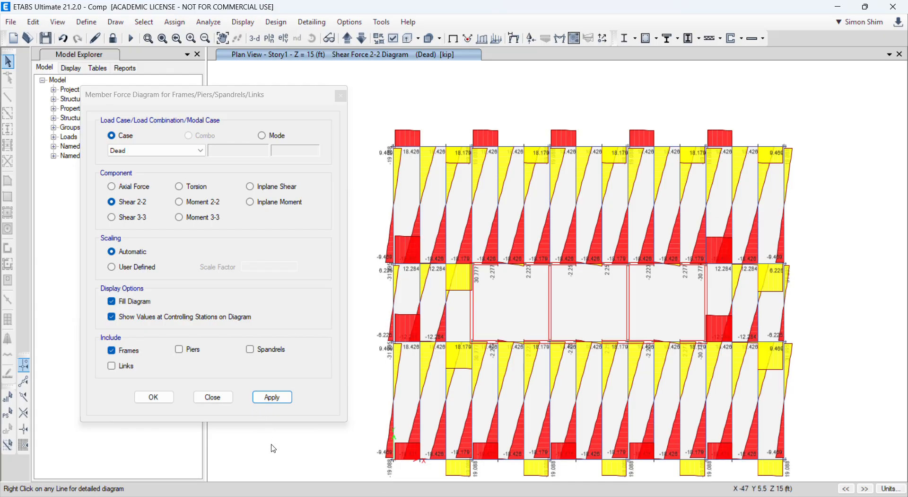
click(212, 396)
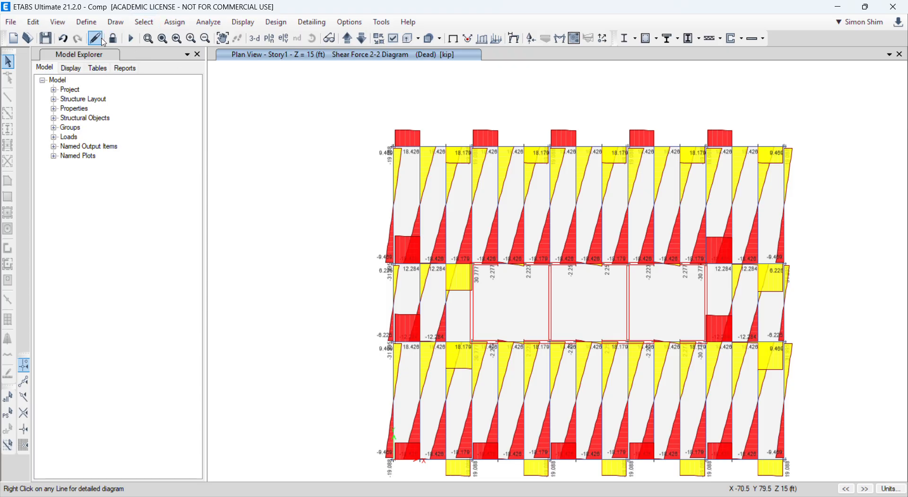
Add the default load combinations for composite beam design and accept the combination list.
click(86, 22)
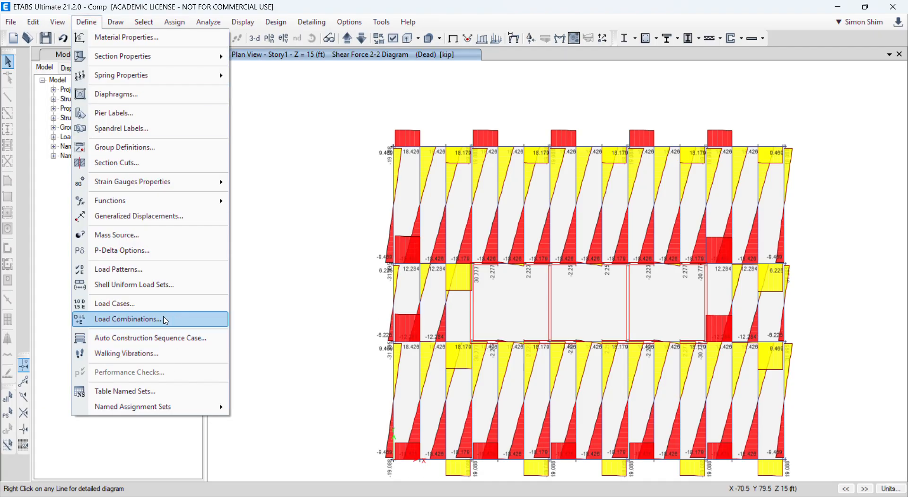
click(166, 319)
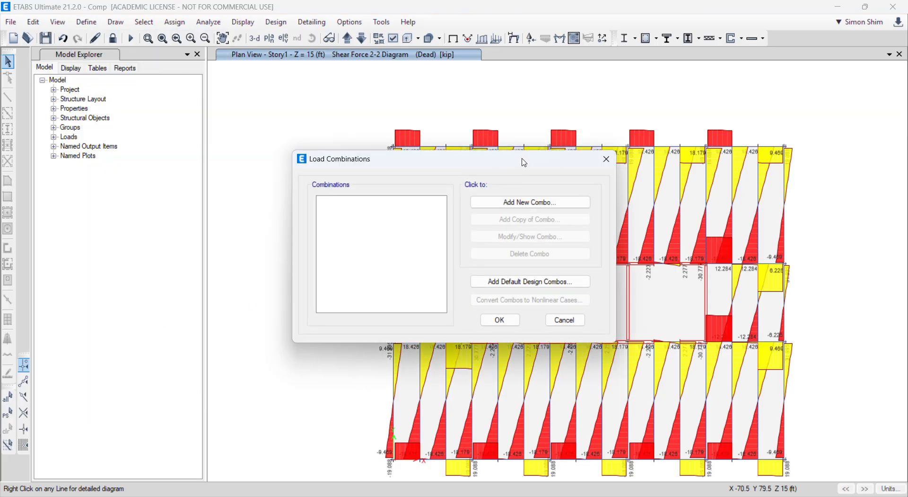
drag(522, 158, 440, 144)
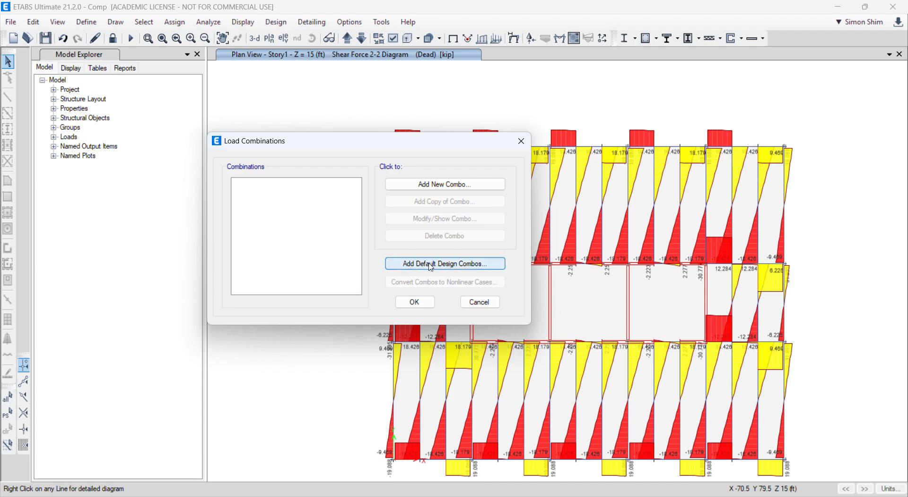
click(455, 264)
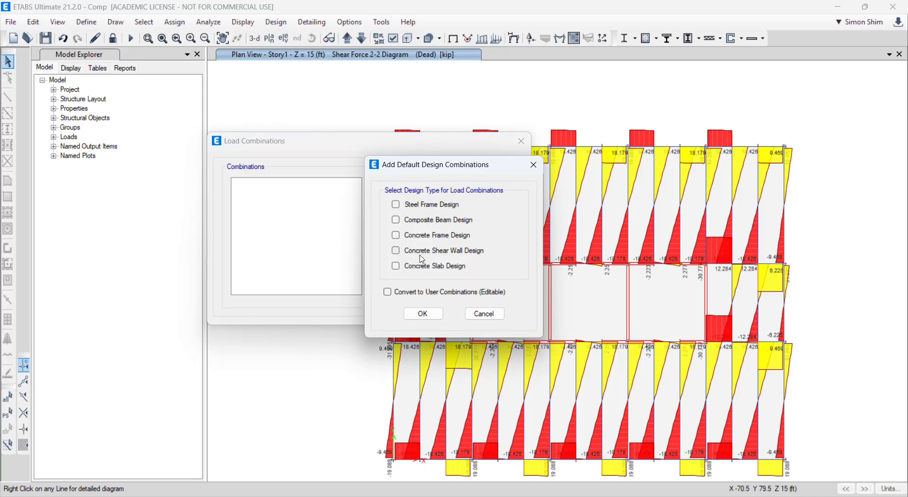
click(398, 220)
click(428, 314)
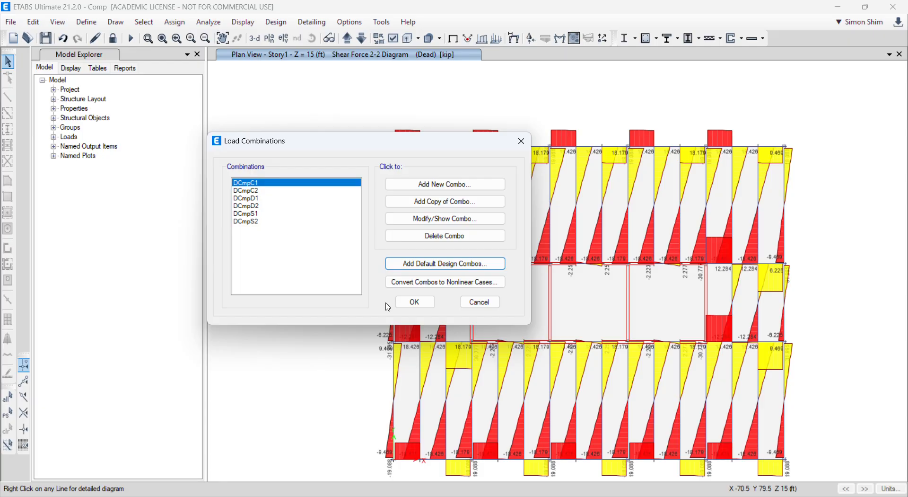
click(413, 301)
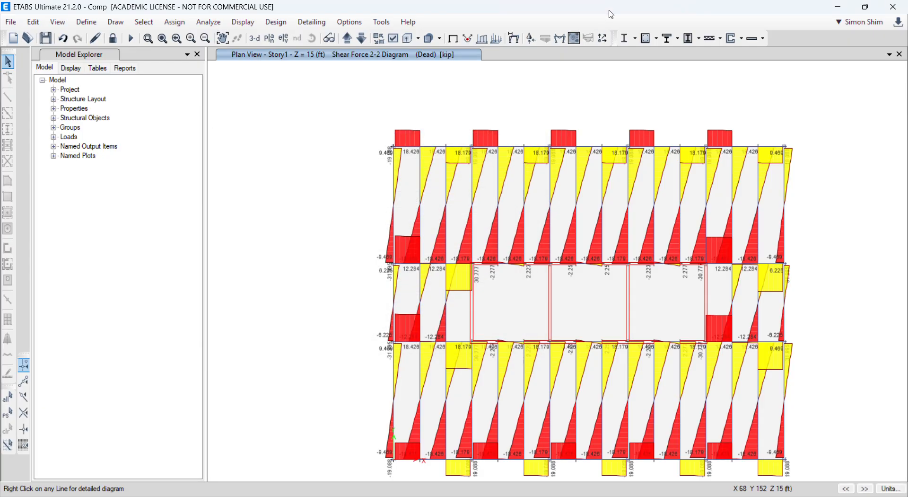
Run the composite beam design check and examine the resulting sections, studs and cambers across the Story1 plan.
drag(609, 11, 514, 105)
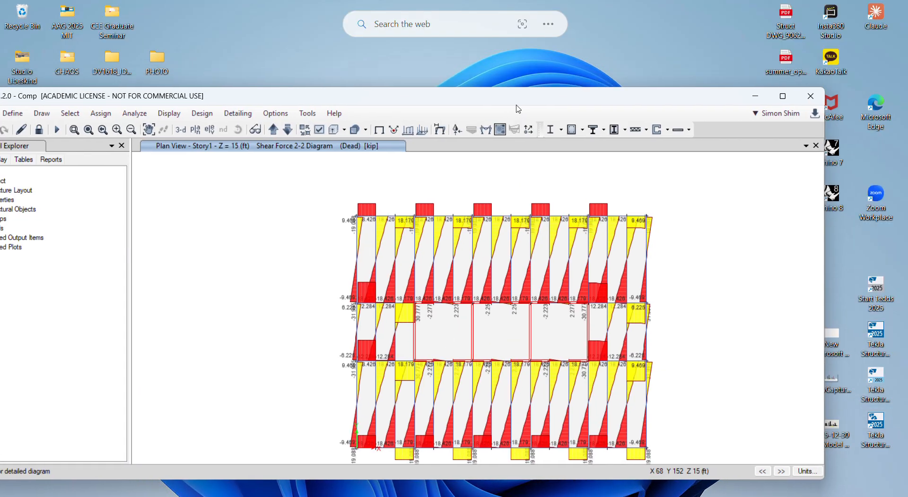
click(212, 114)
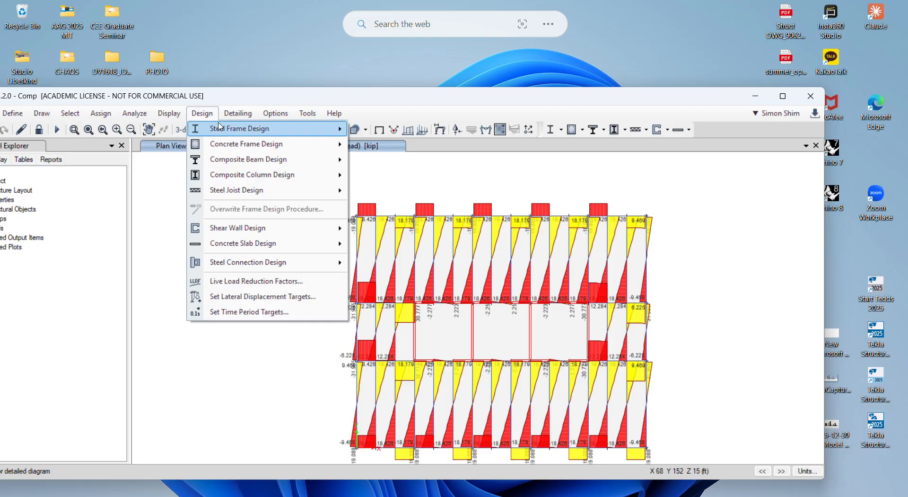
mouse_move(302, 164)
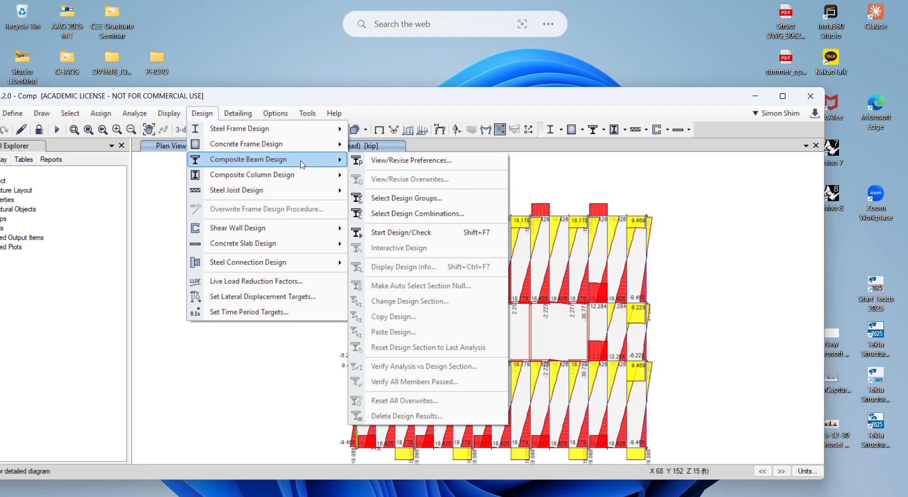
click(403, 234)
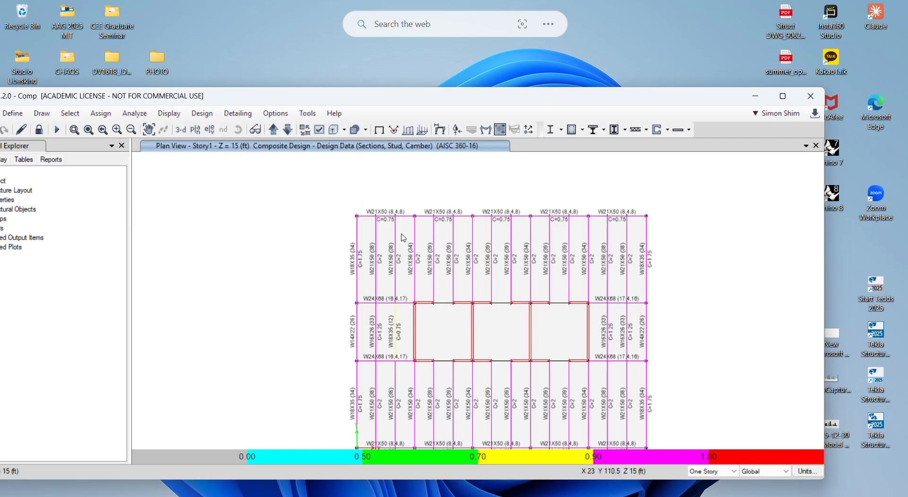
click(783, 96)
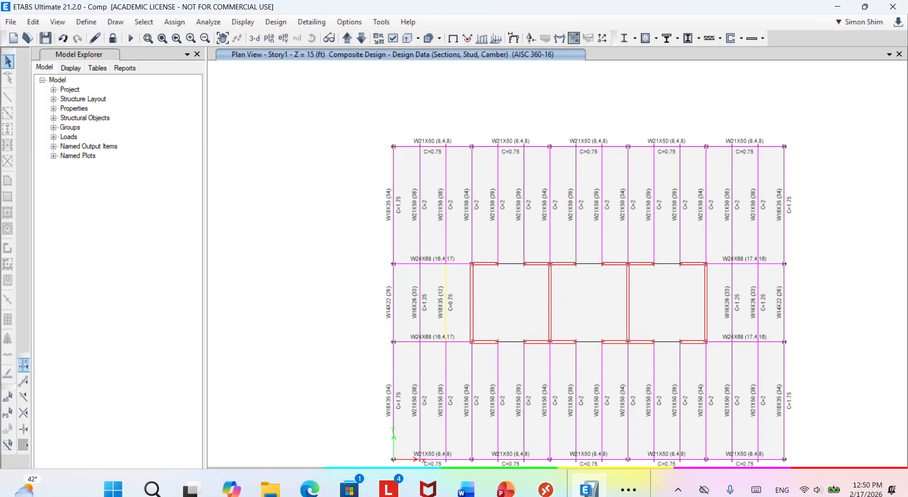
middle_drag(328, 252, 323, 204)
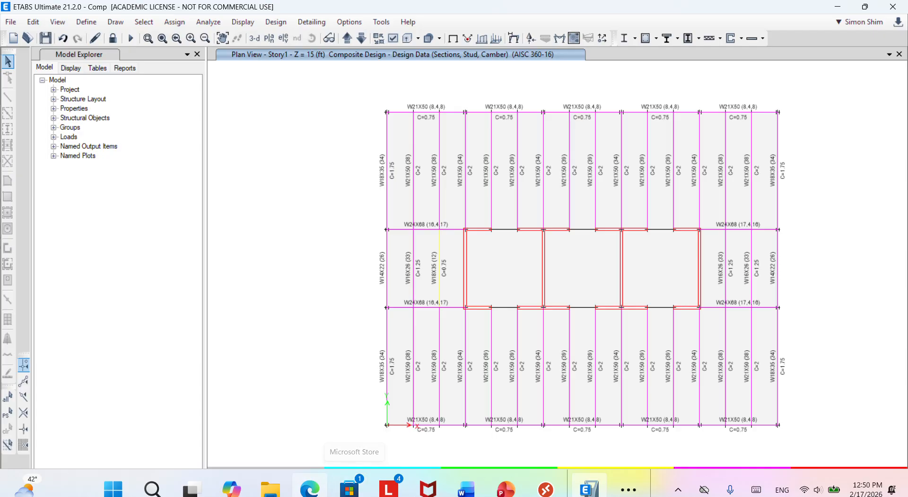
mouse_move(309, 487)
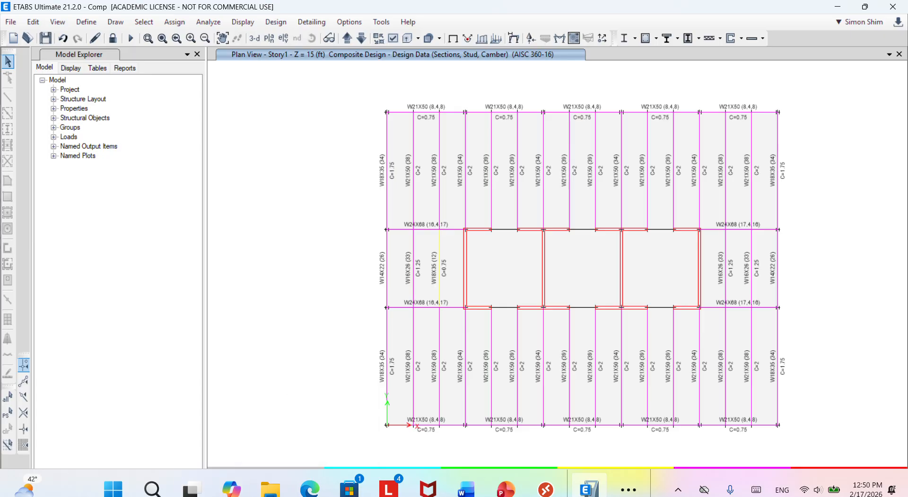
mouse_move(23, 486)
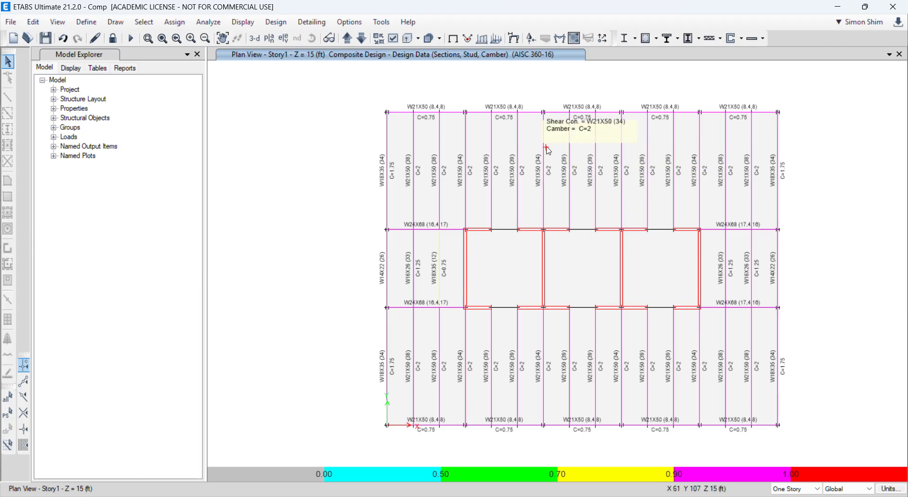
drag(585, 172, 570, 193)
right_click(570, 193)
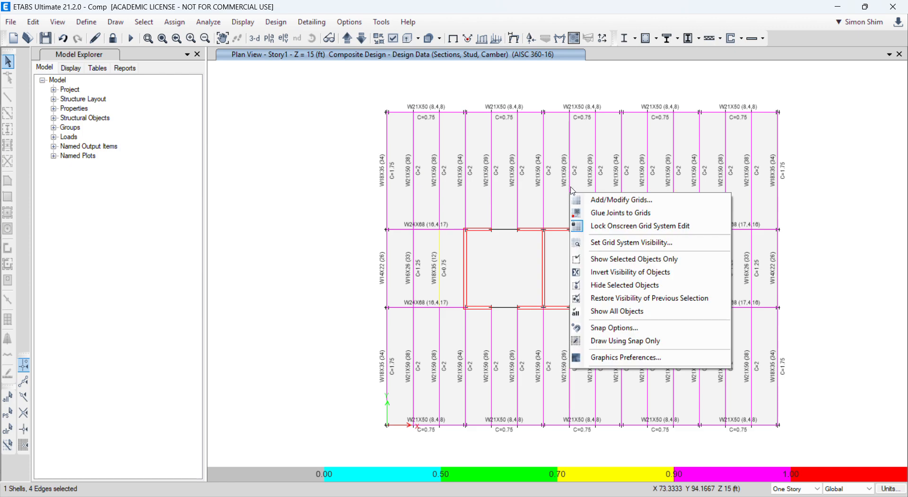
key(Escape)
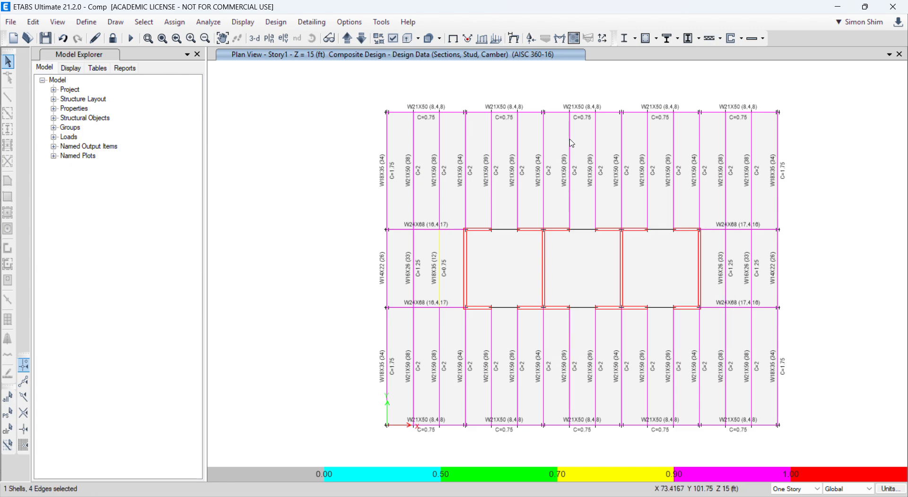
right_click(572, 143)
key(Escape)
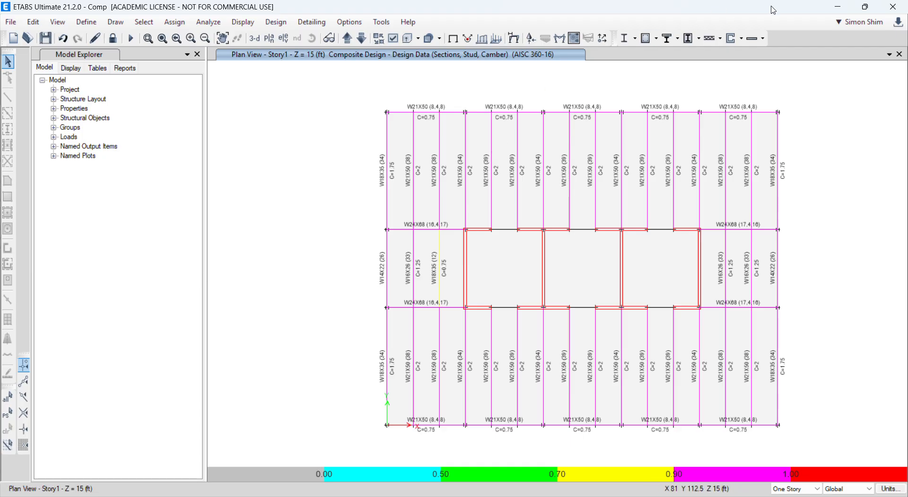
Review the interactive composite design results of the W21X50 (34) beam framing into the core's second wall line, then close them.
drag(765, 7, 612, 149)
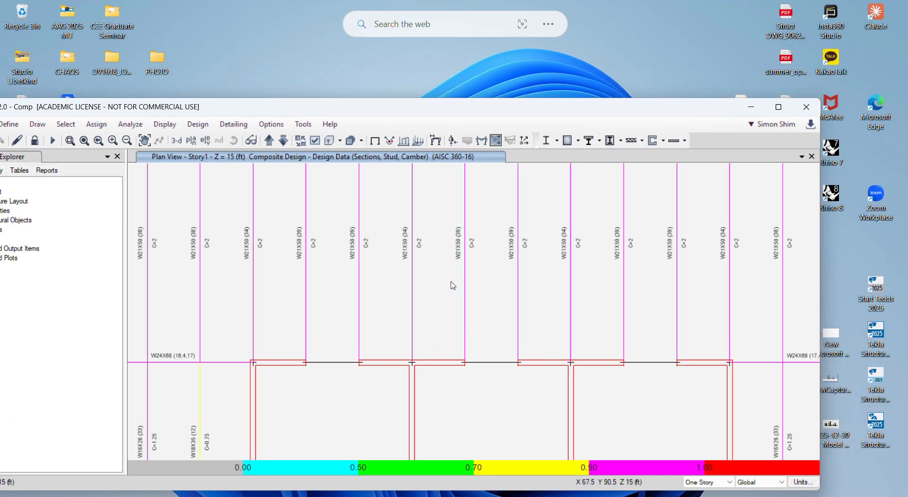
right_click(412, 302)
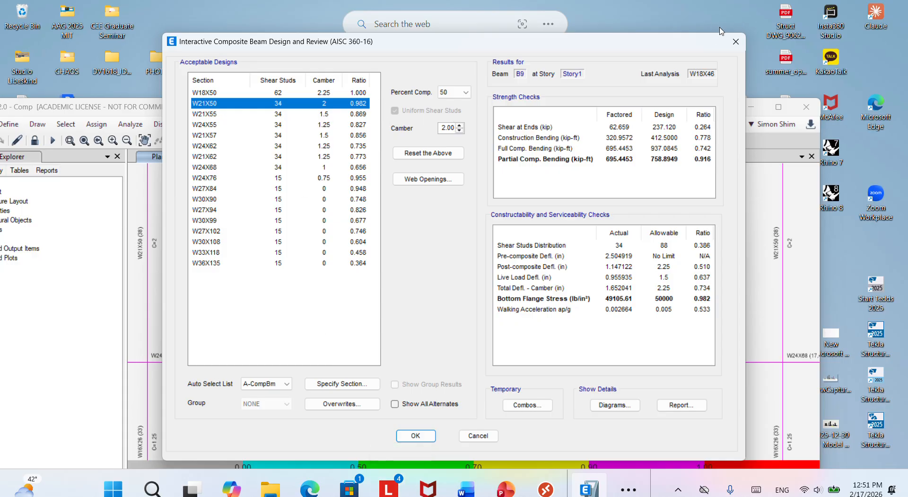
click(736, 41)
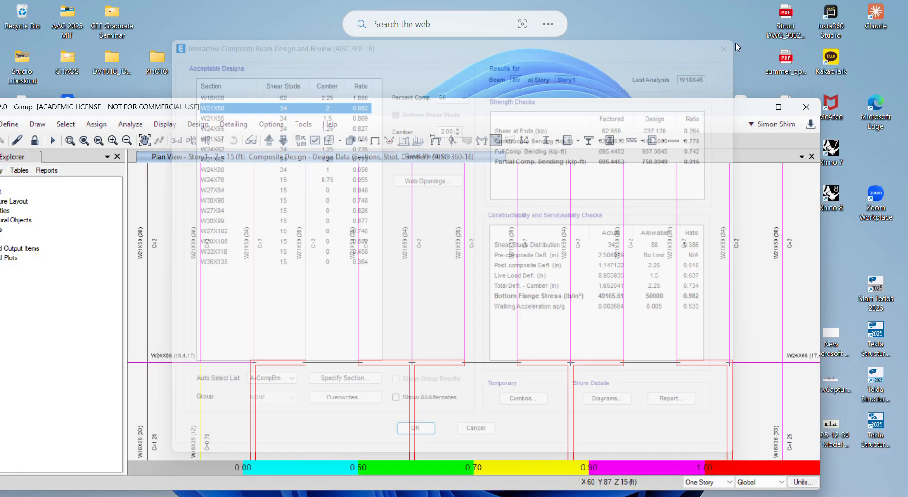